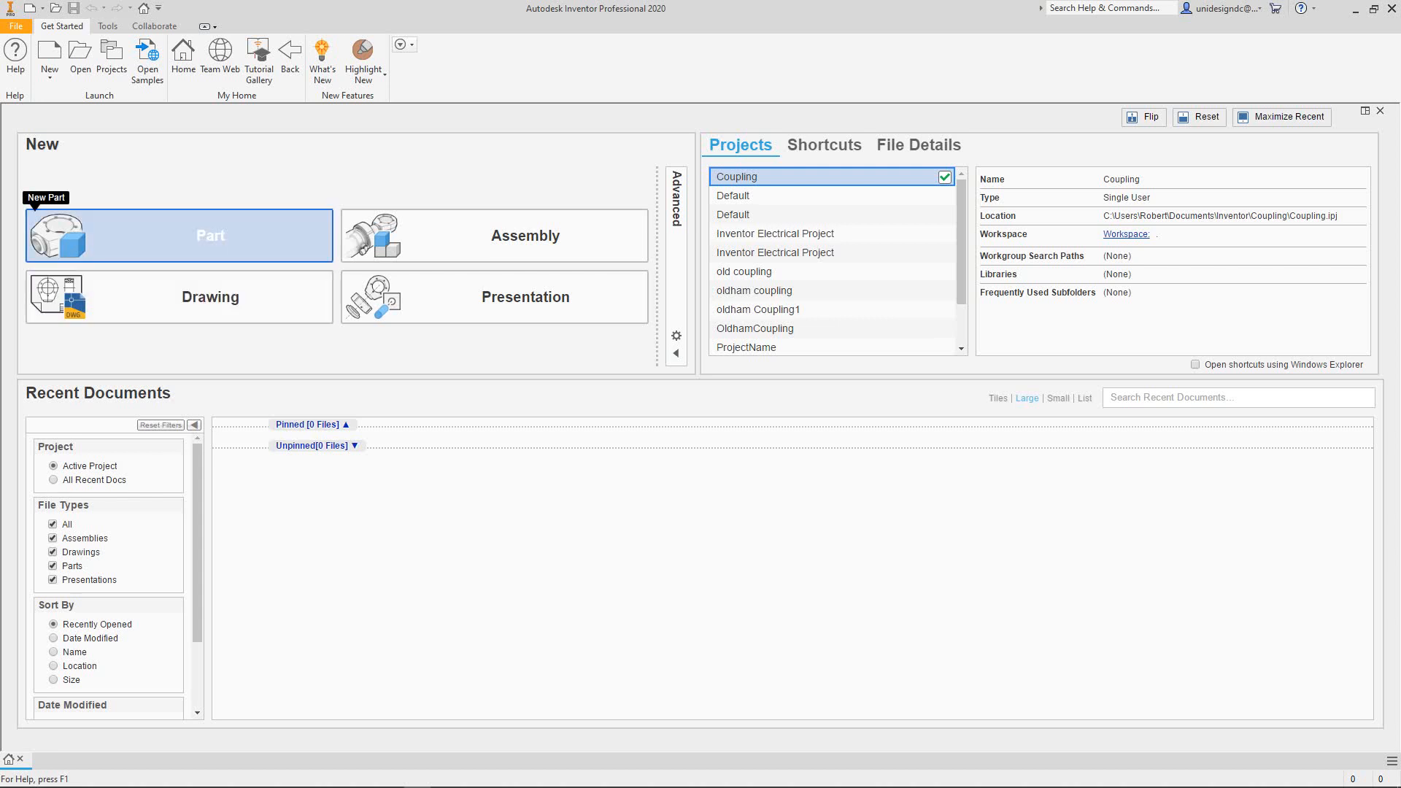
Create a new part and start a 2D sketch on the YZ plane
{"action": "left_click", "coordinate": [35, 215]}
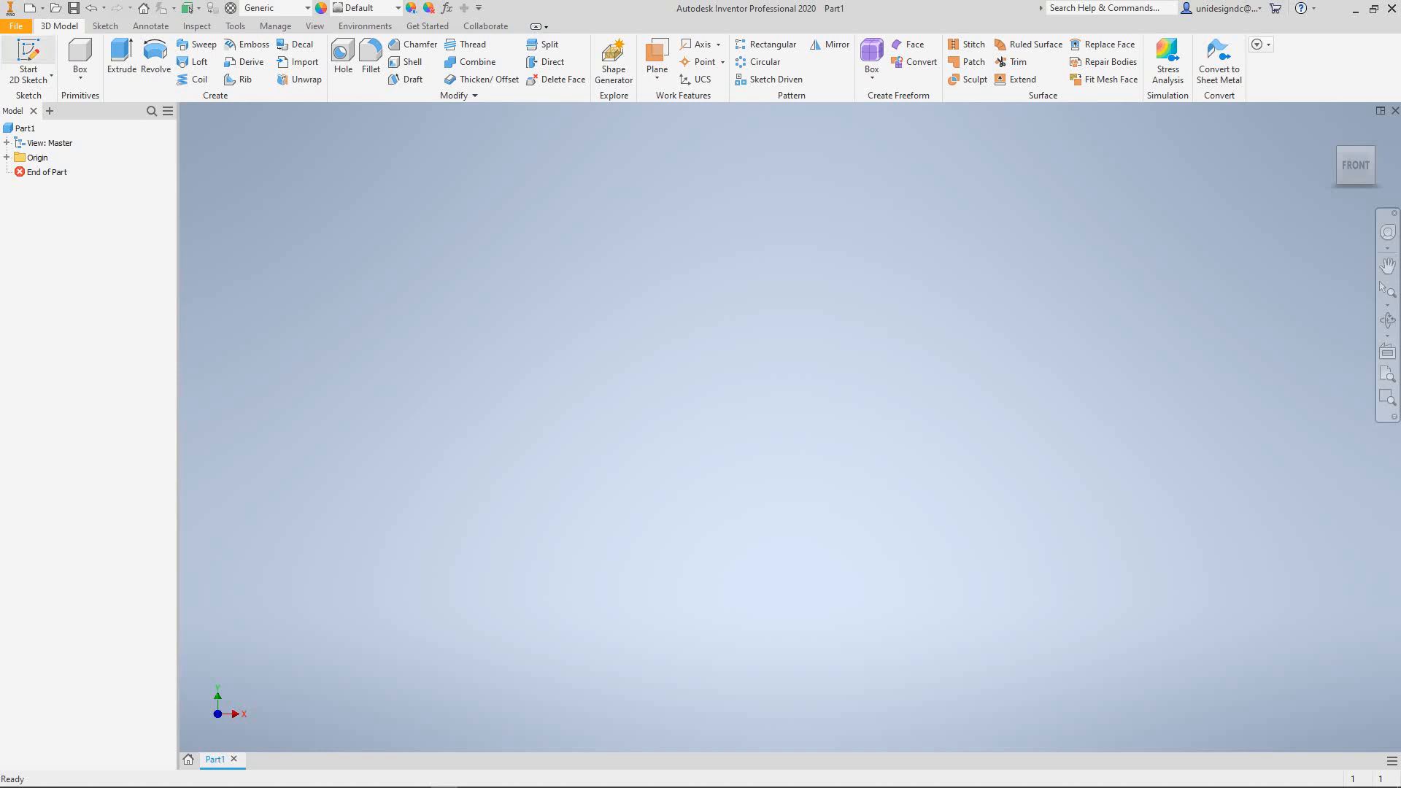
{"action": "left_click", "coordinate": [28, 51]}
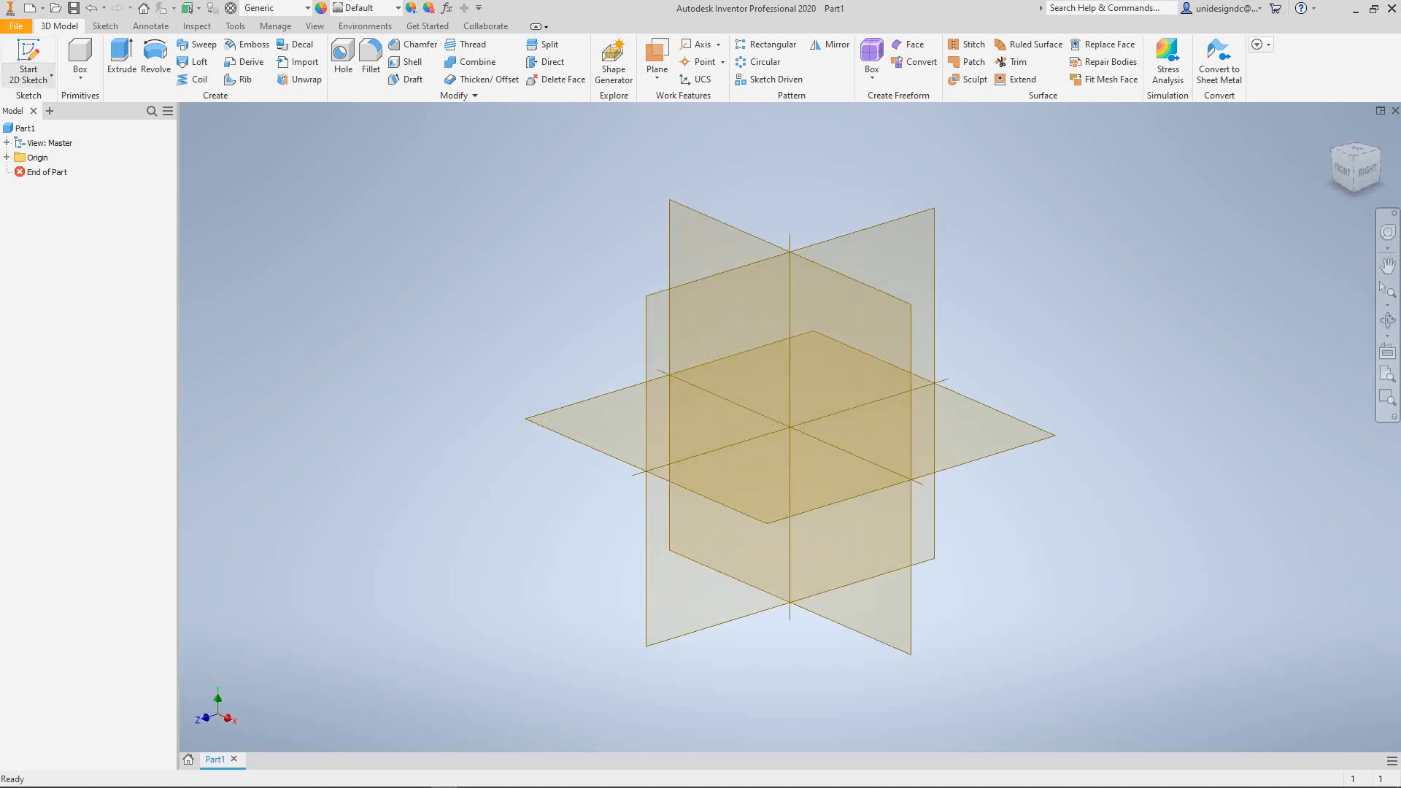
{"action": "left_click", "coordinate": [31, 77]}
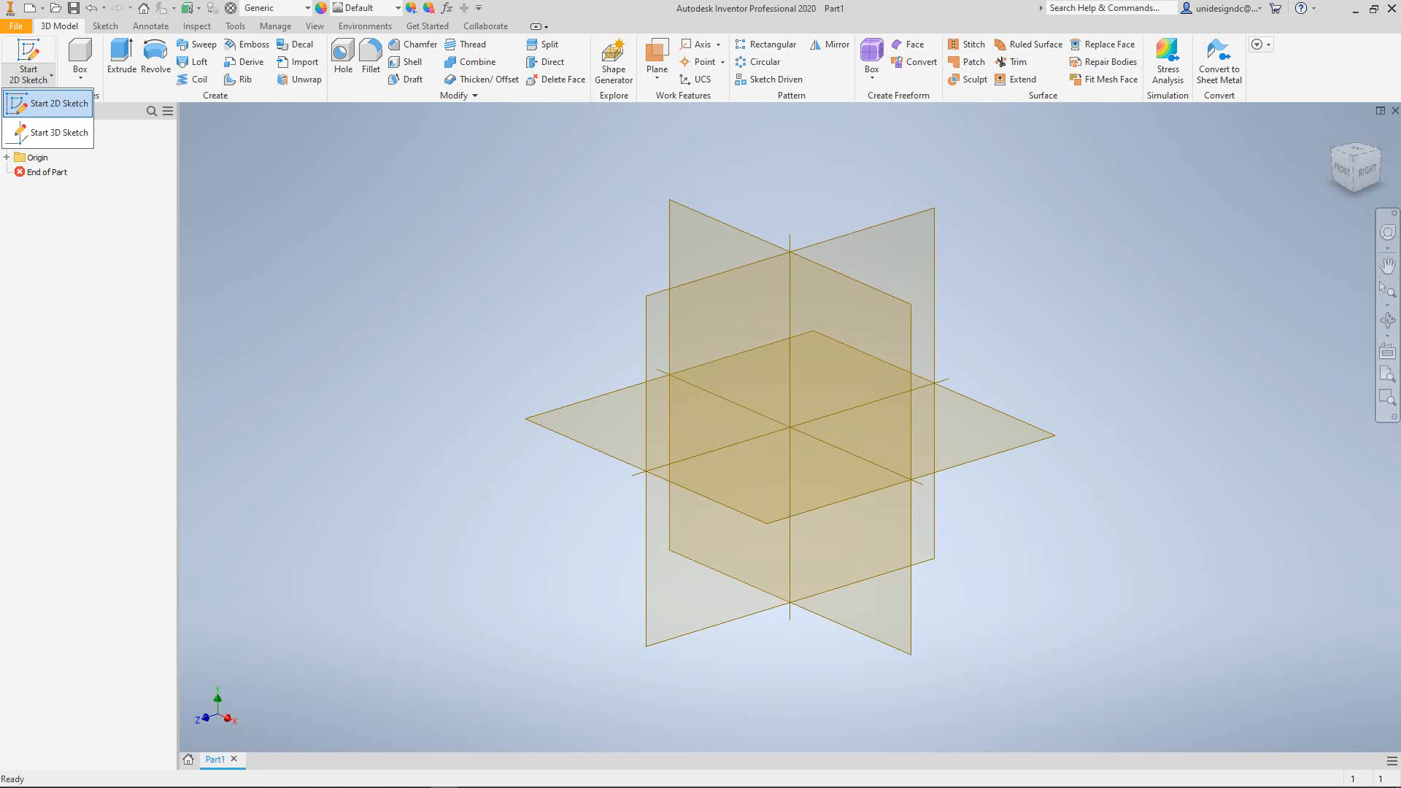
{"action": "left_click", "coordinate": [59, 103]}
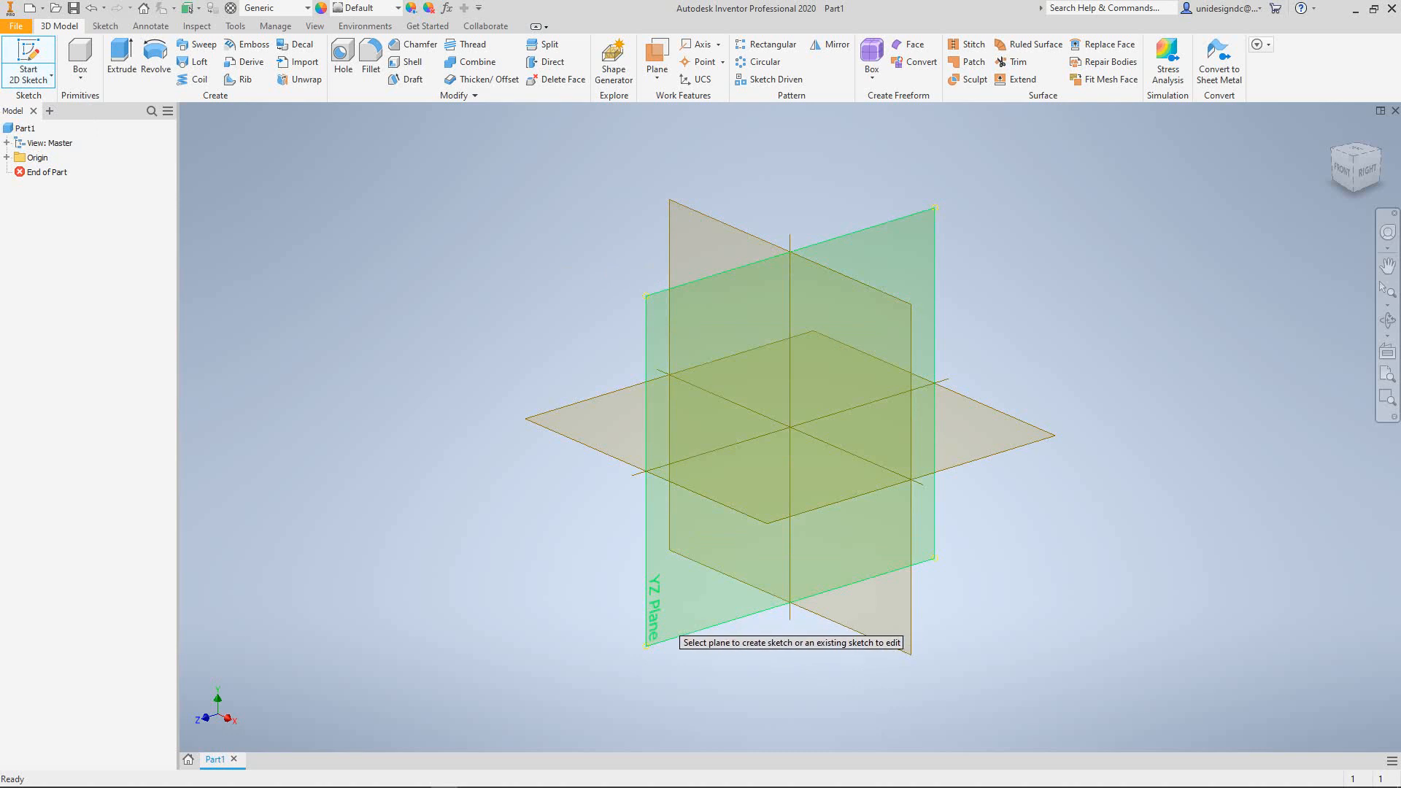
{"action": "left_click", "coordinate": [701, 343]}
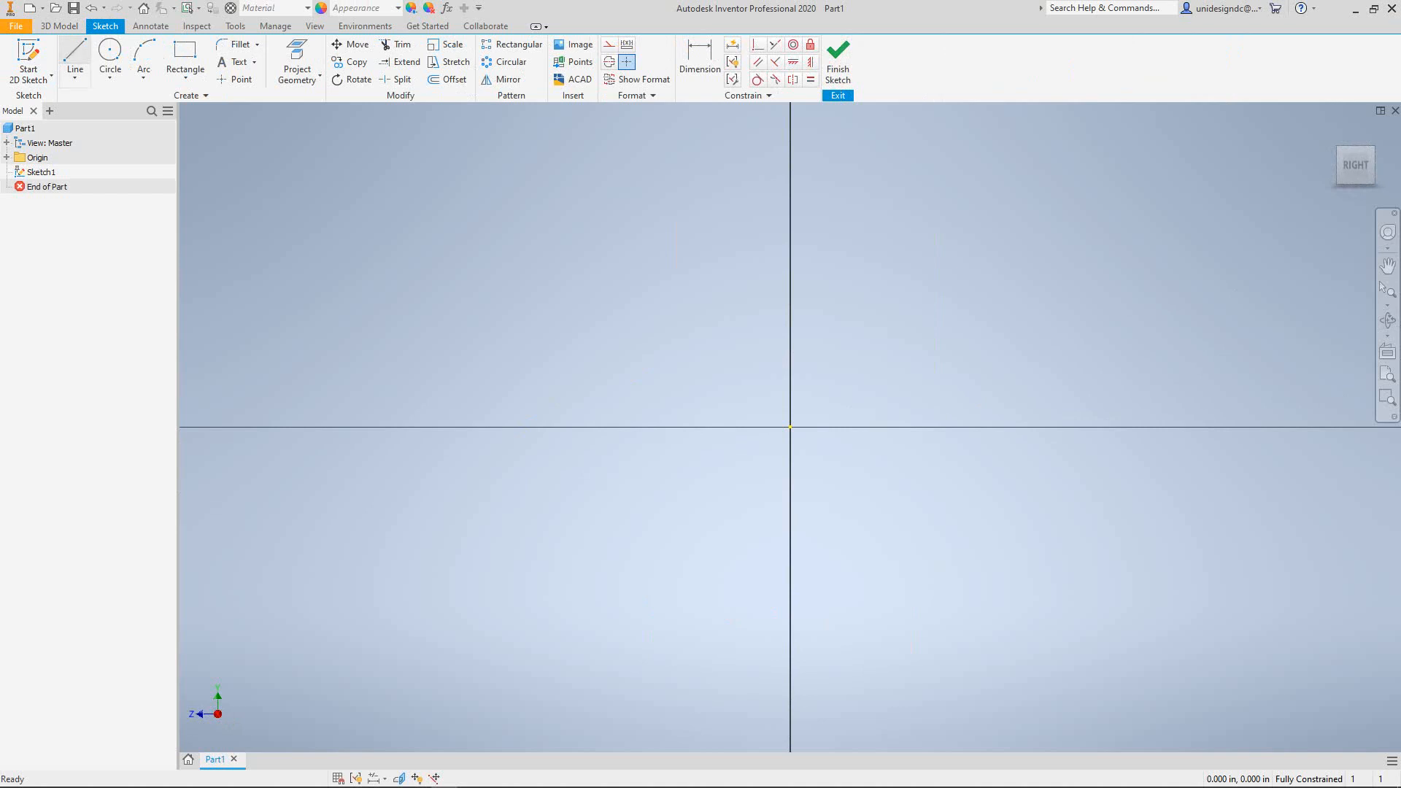
Sketch a closed stepped profile above the origin against the vertical axis, about 0.5 in wide and 0.2 in high, with a top edge about 0.3 in long
{"action": "left_click", "coordinate": [75, 57]}
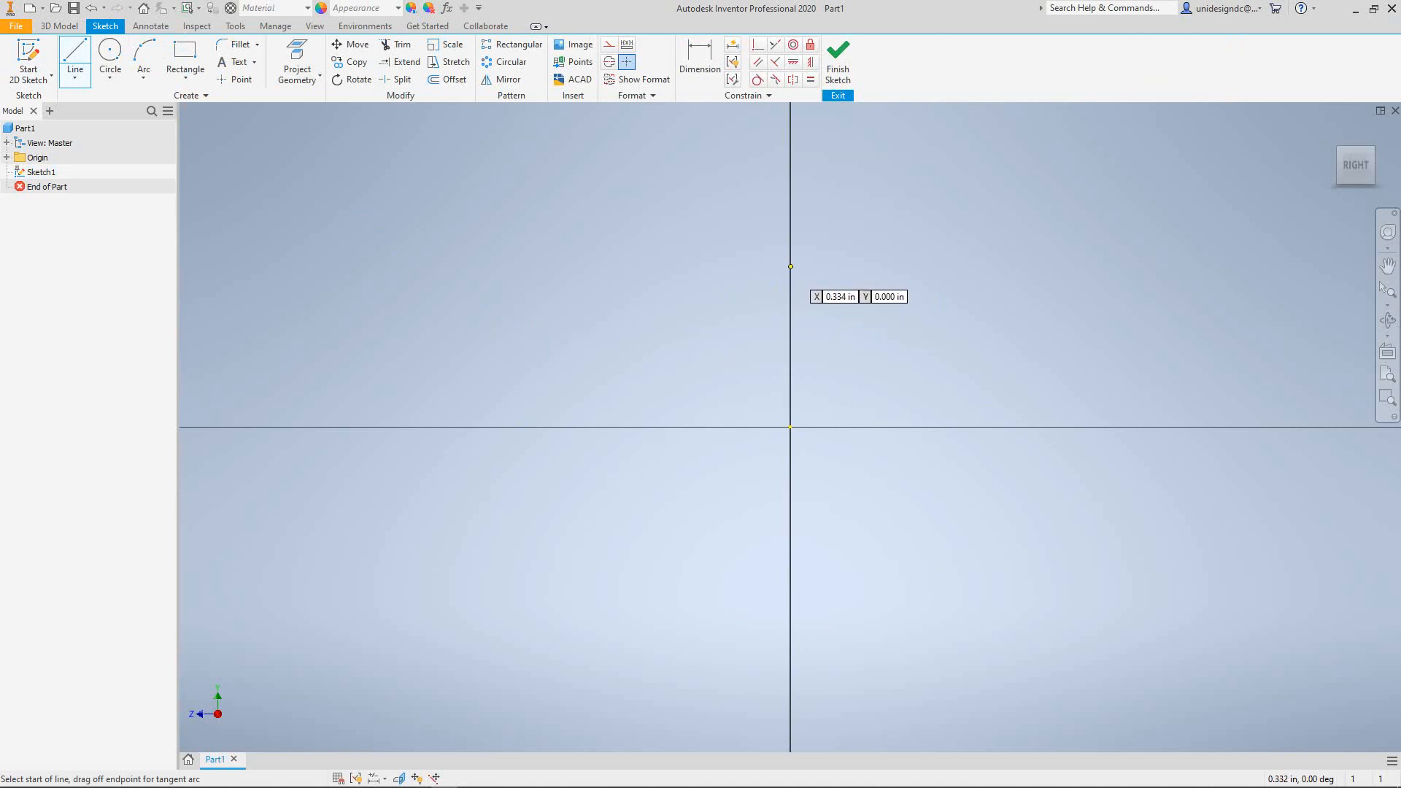
{"action": "left_click", "coordinate": [790, 245]}
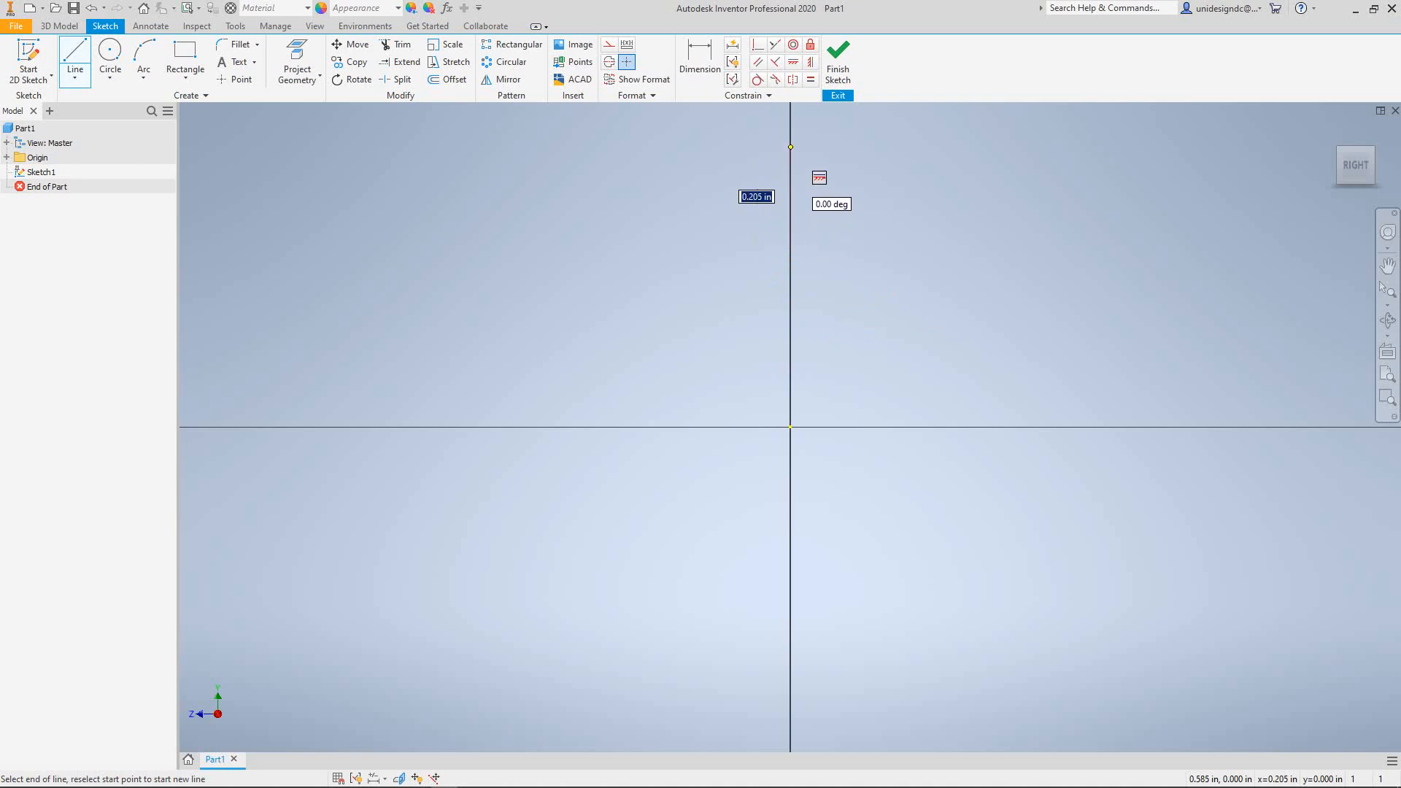
{"action": "left_click", "coordinate": [790, 146]}
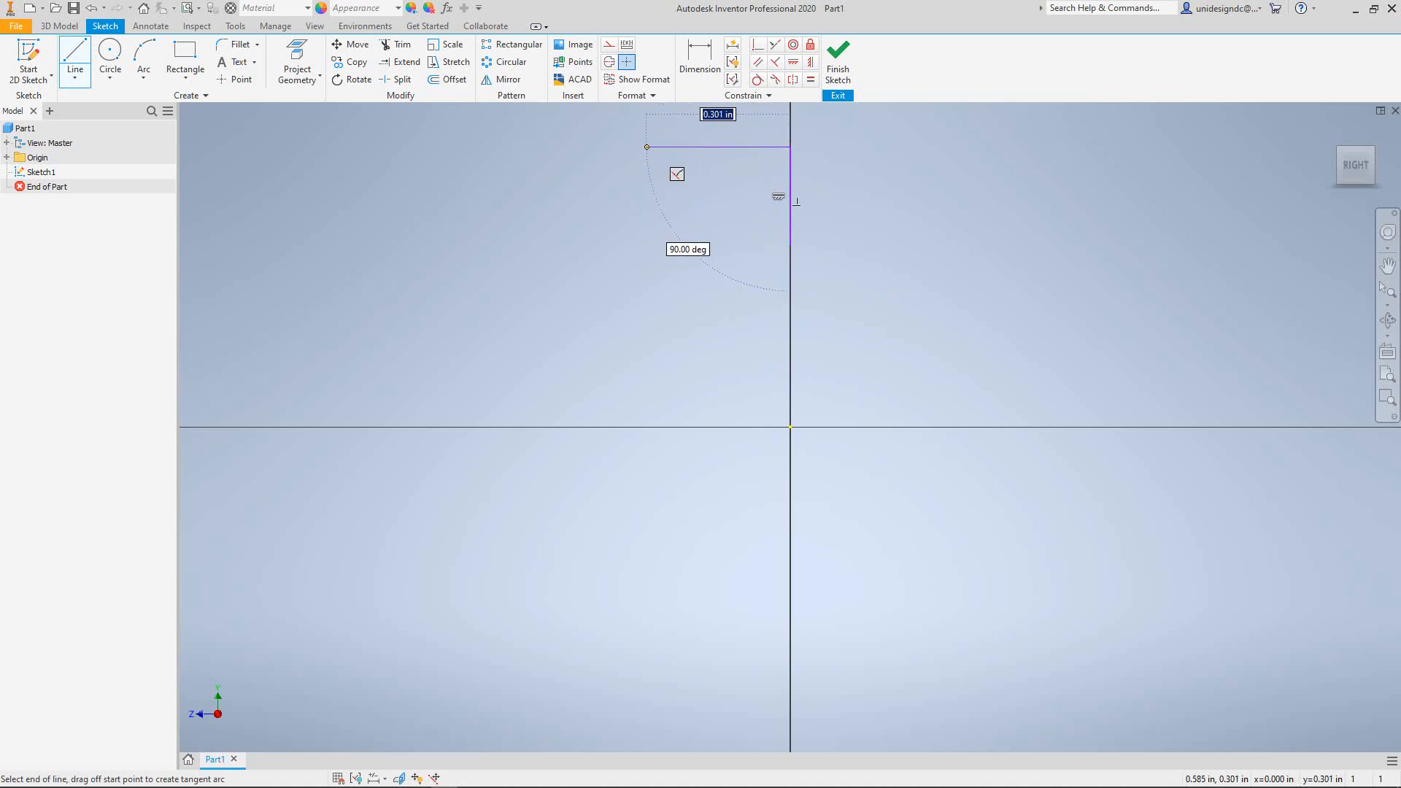
{"action": "left_click", "coordinate": [646, 146]}
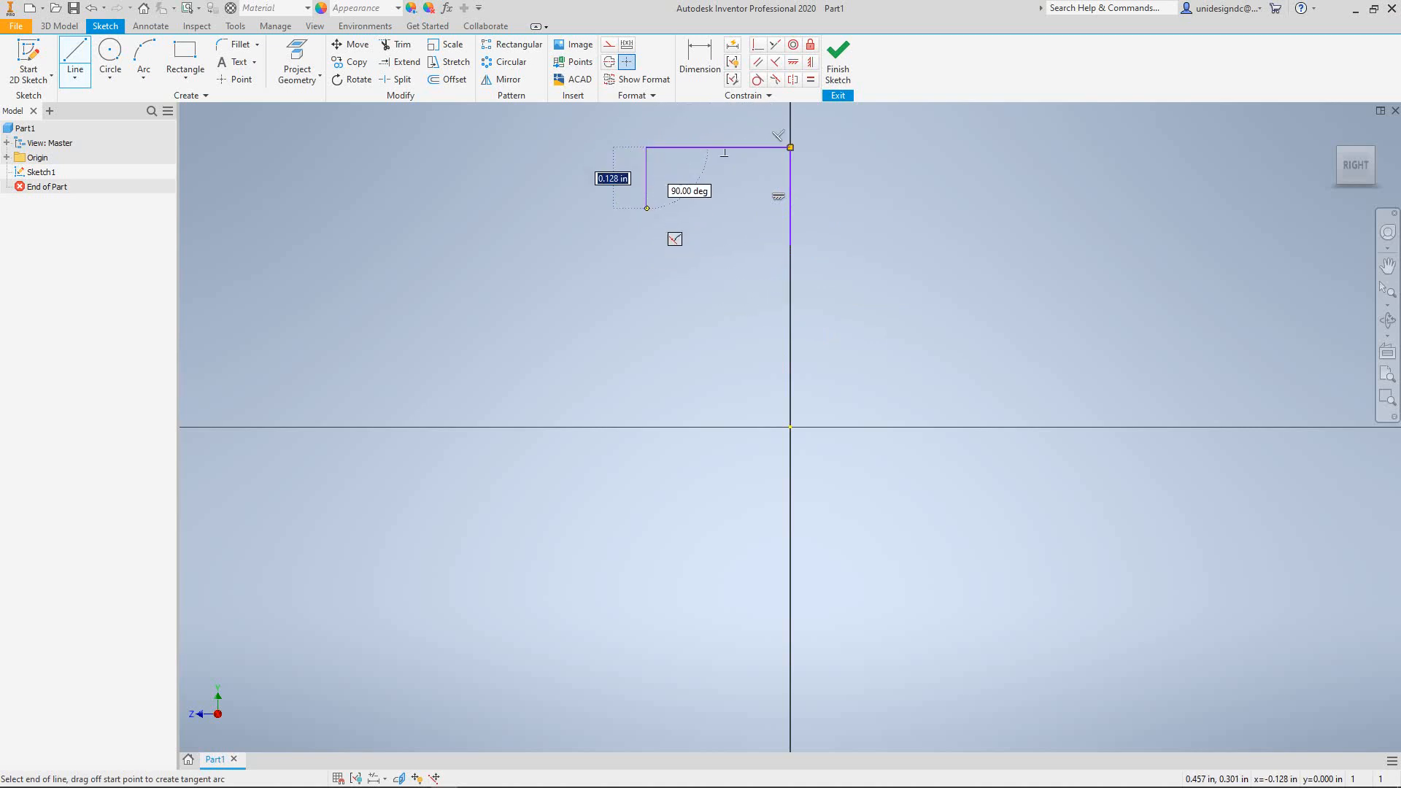
{"action": "left_click", "coordinate": [646, 195]}
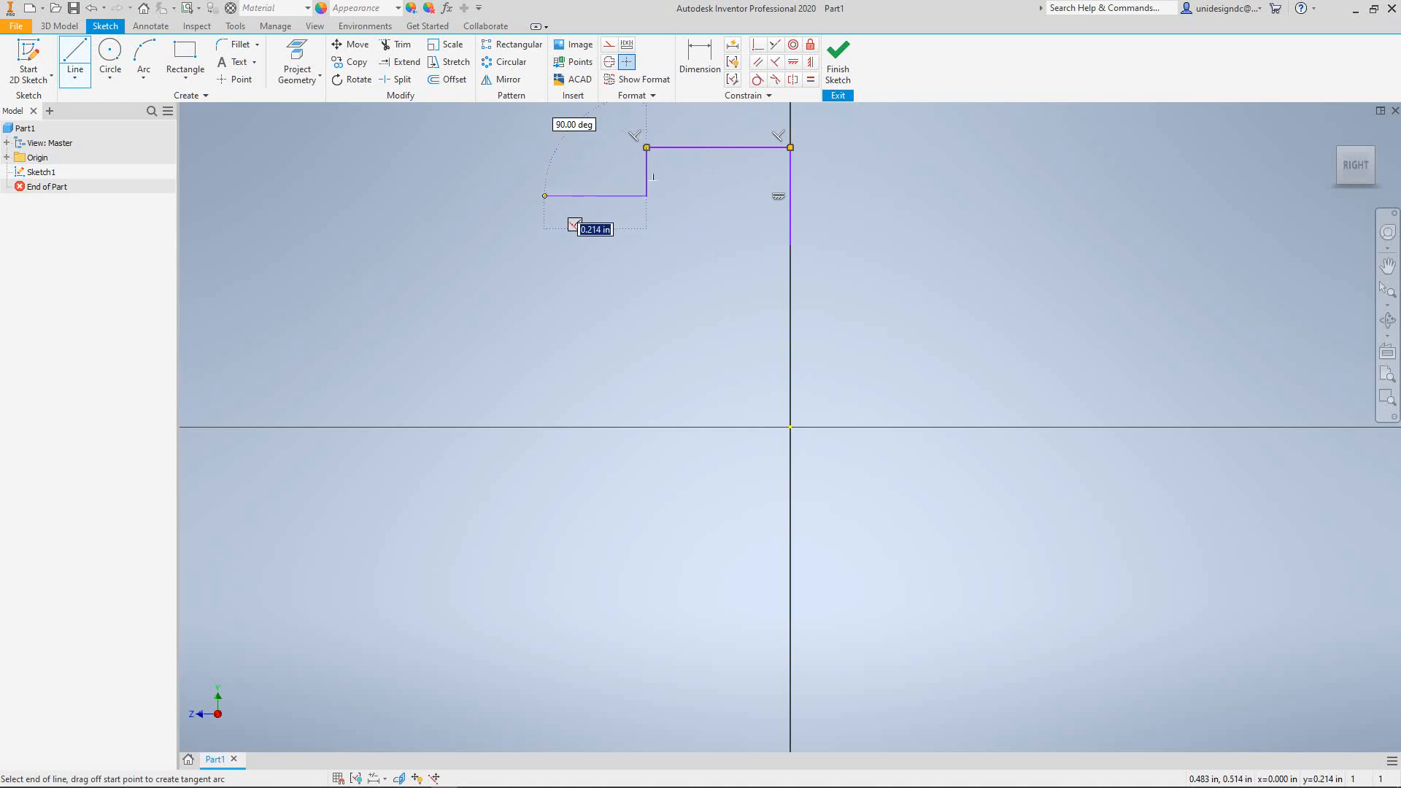
{"action": "left_click", "coordinate": [549, 195]}
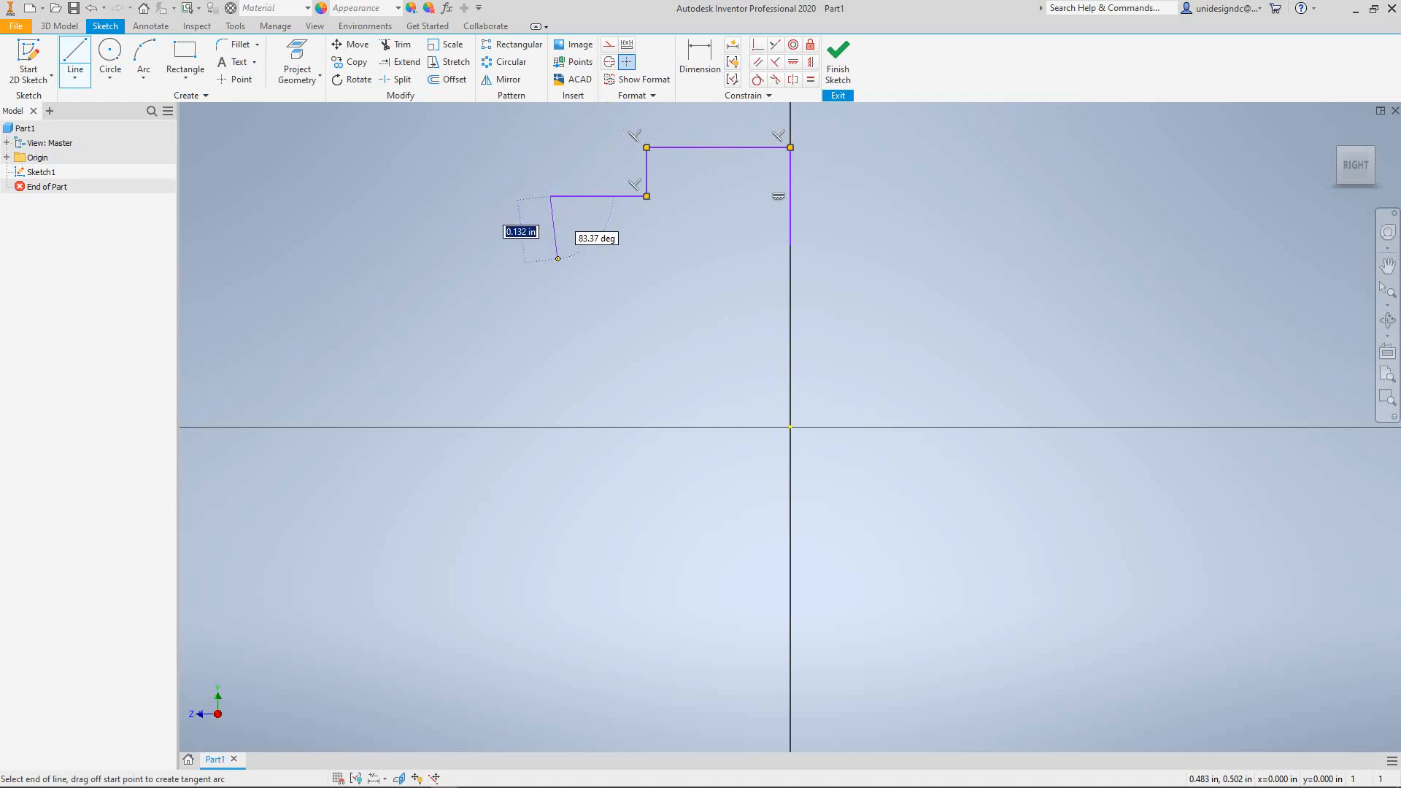
{"action": "left_click", "coordinate": [550, 245]}
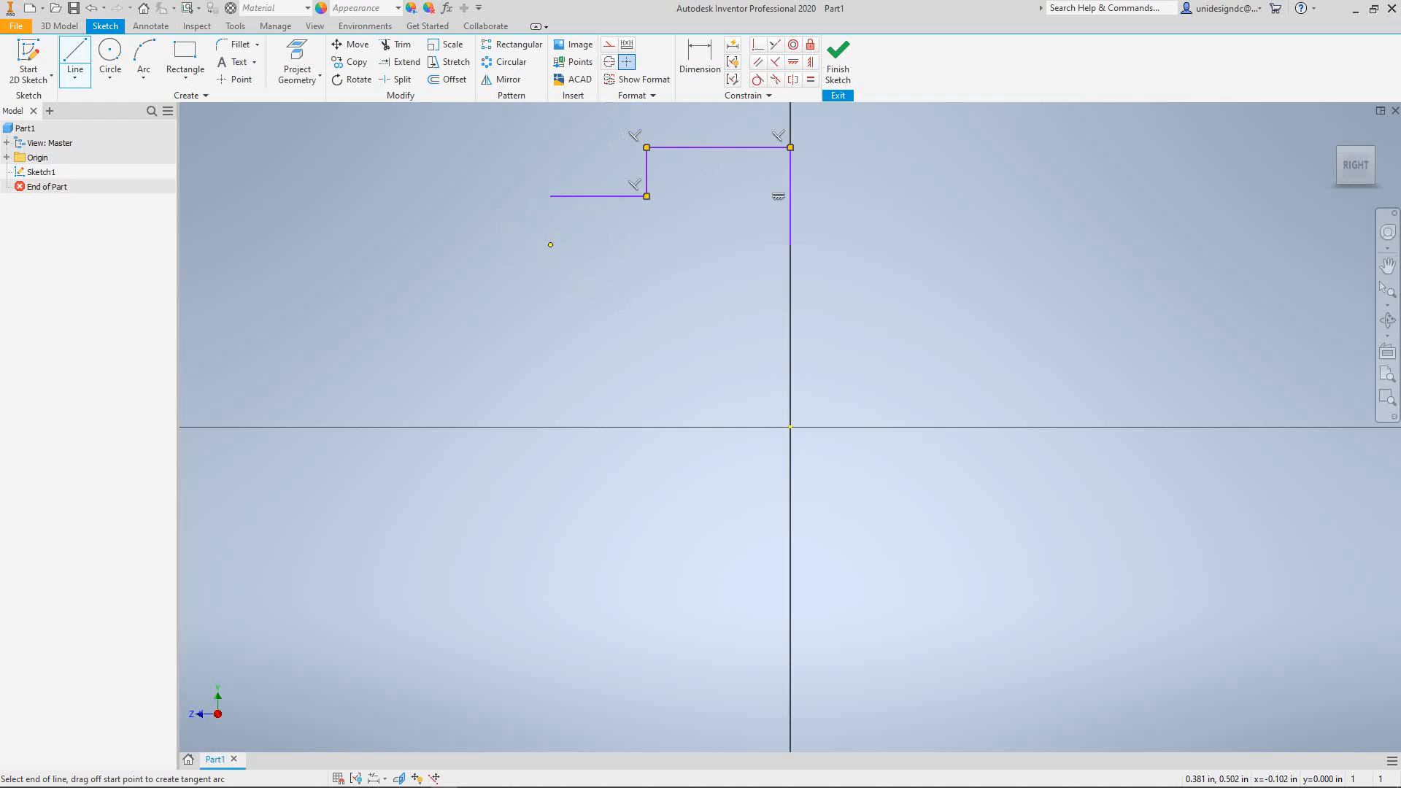
{"action": "left_click", "coordinate": [790, 244]}
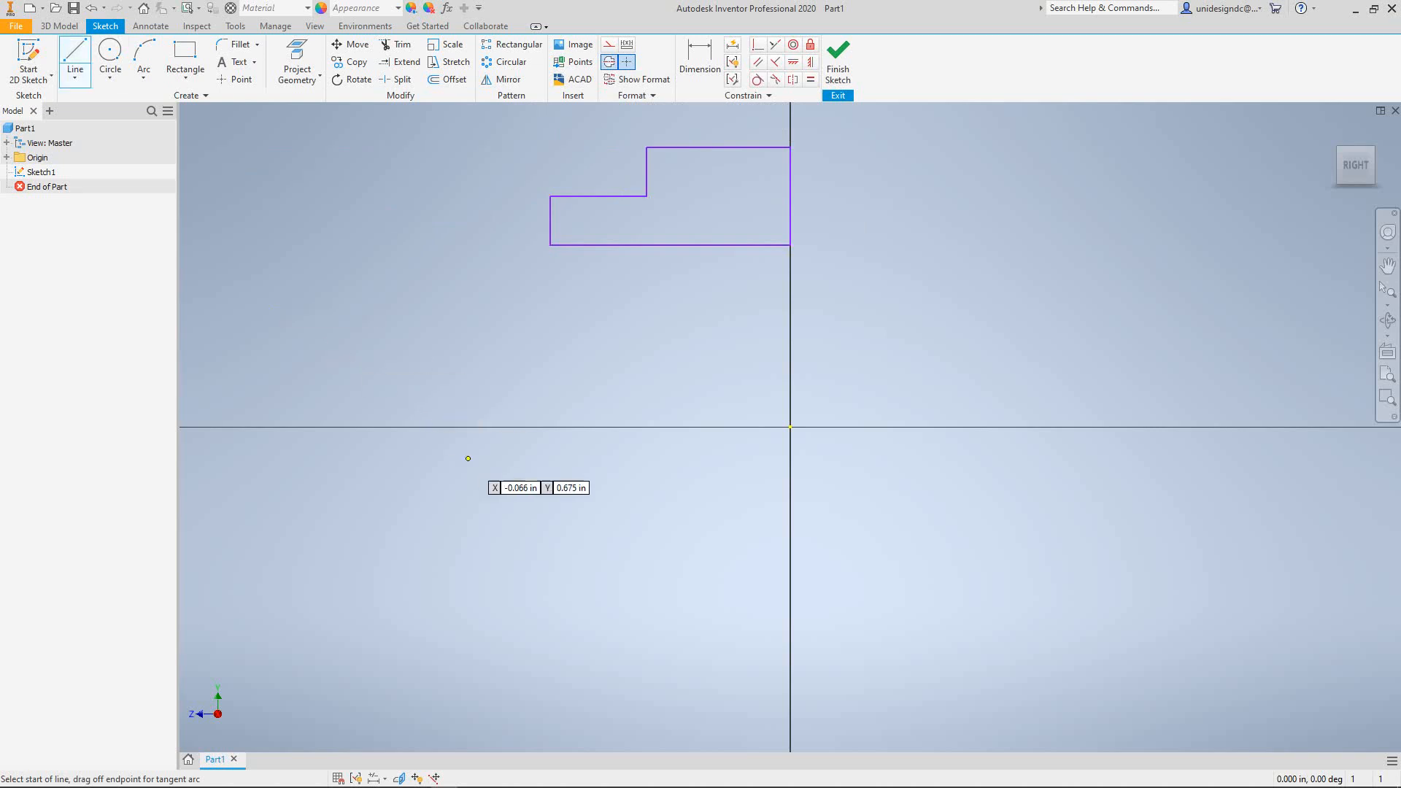
Draw a horizontal centerline about 0.91 in long ending at the origin and apply a Fix constraint to it
{"action": "left_click", "coordinate": [355, 428]}
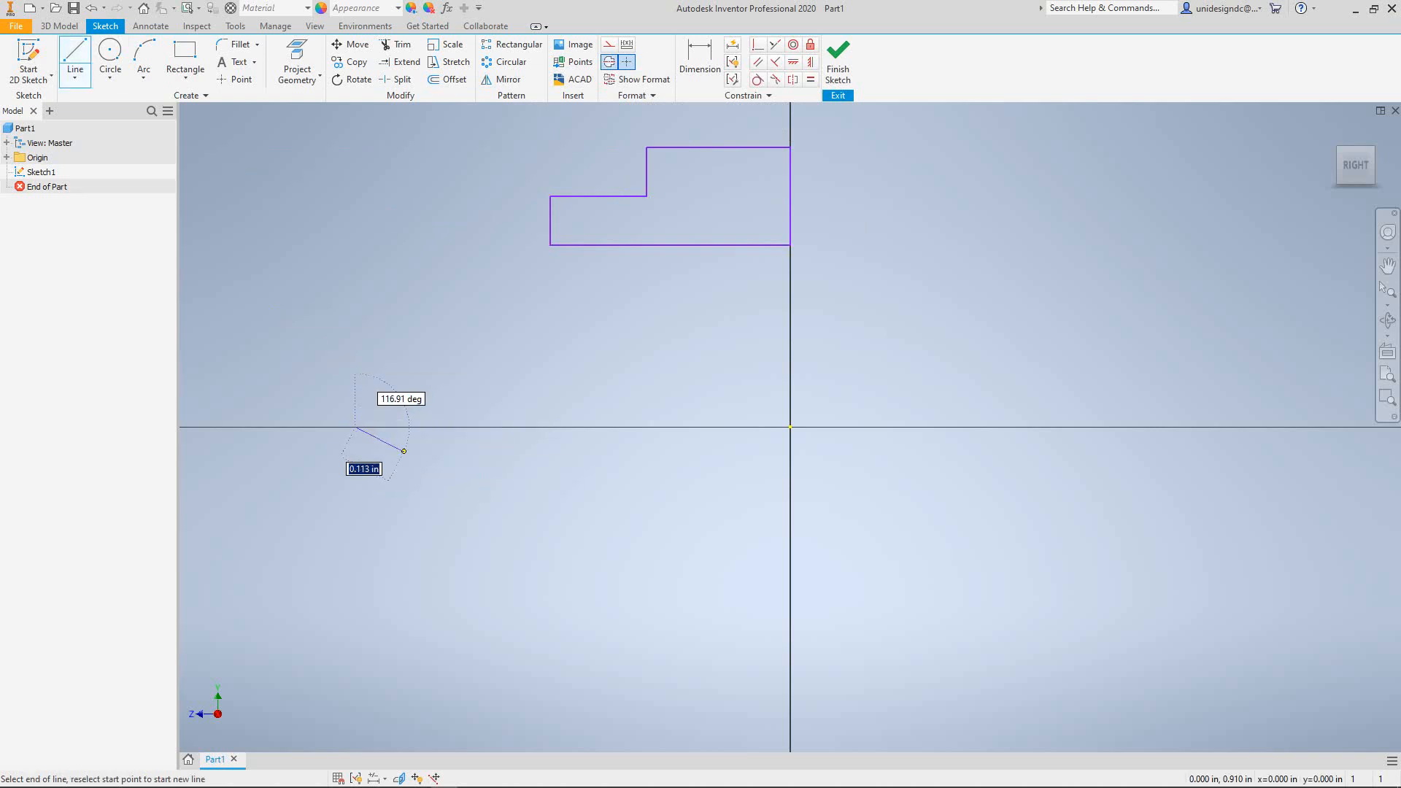
{"action": "left_click", "coordinate": [790, 426]}
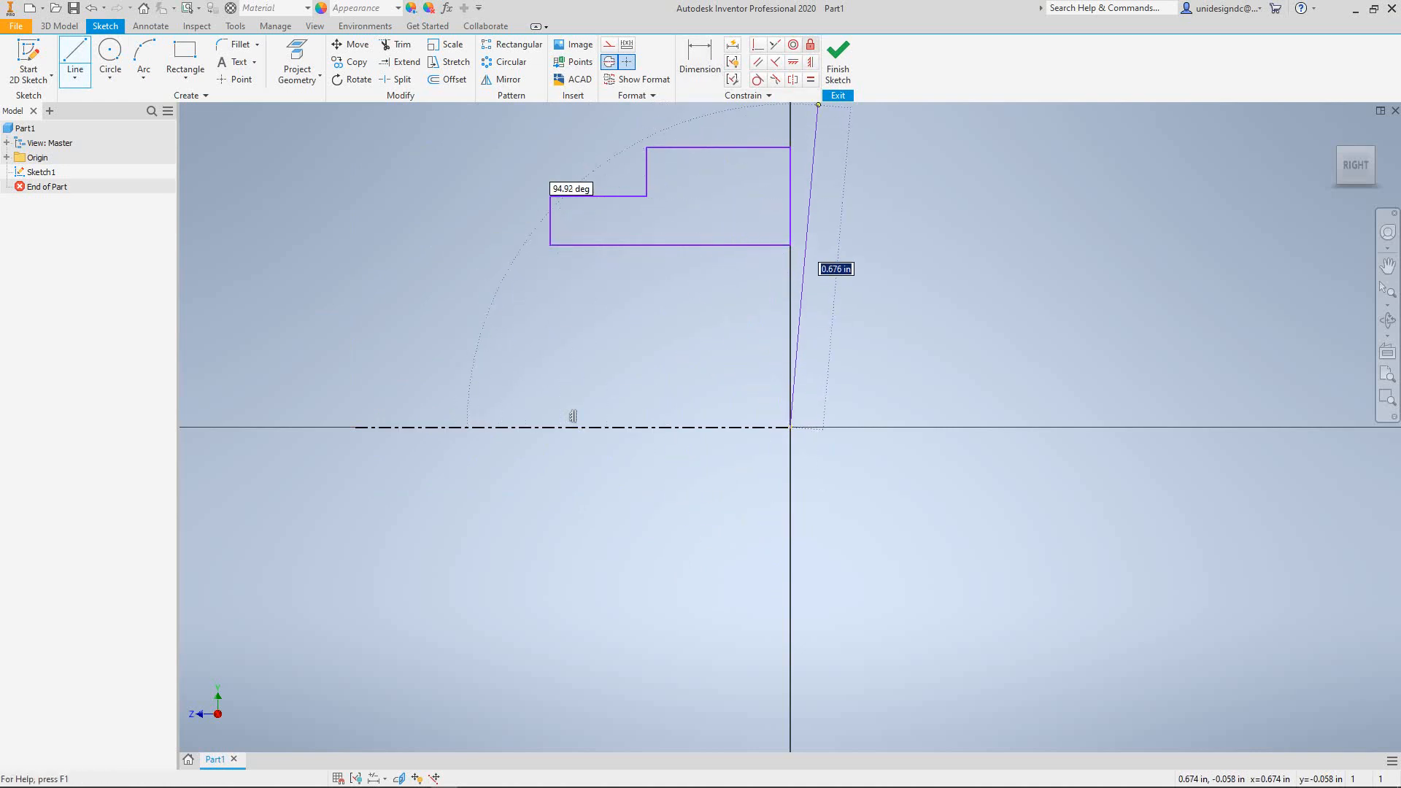
{"action": "left_click", "coordinate": [810, 45]}
{"action": "left_click", "coordinate": [642, 428]}
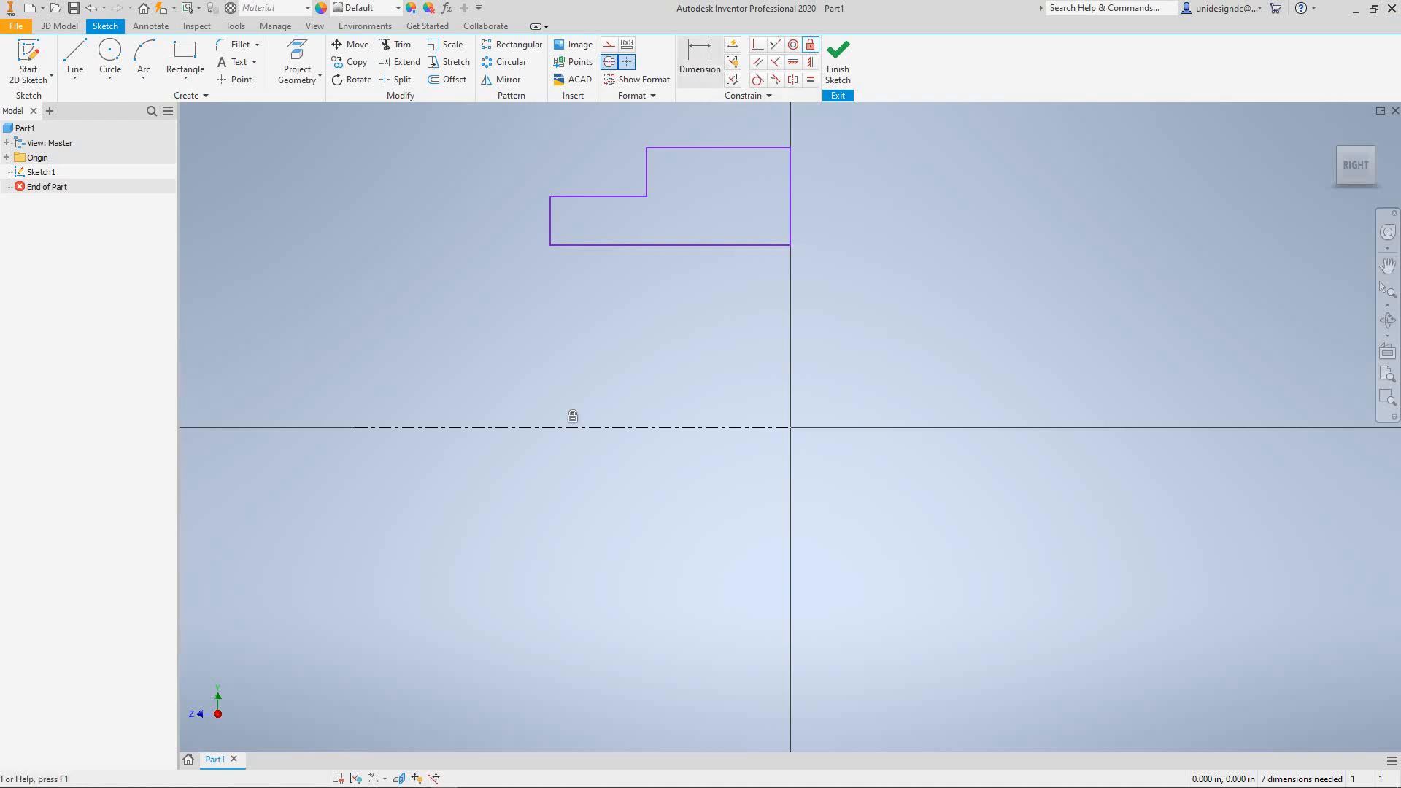
Dimension the profile's top edge from the centerline as a 4 in diameter
{"action": "key", "text": "d"}
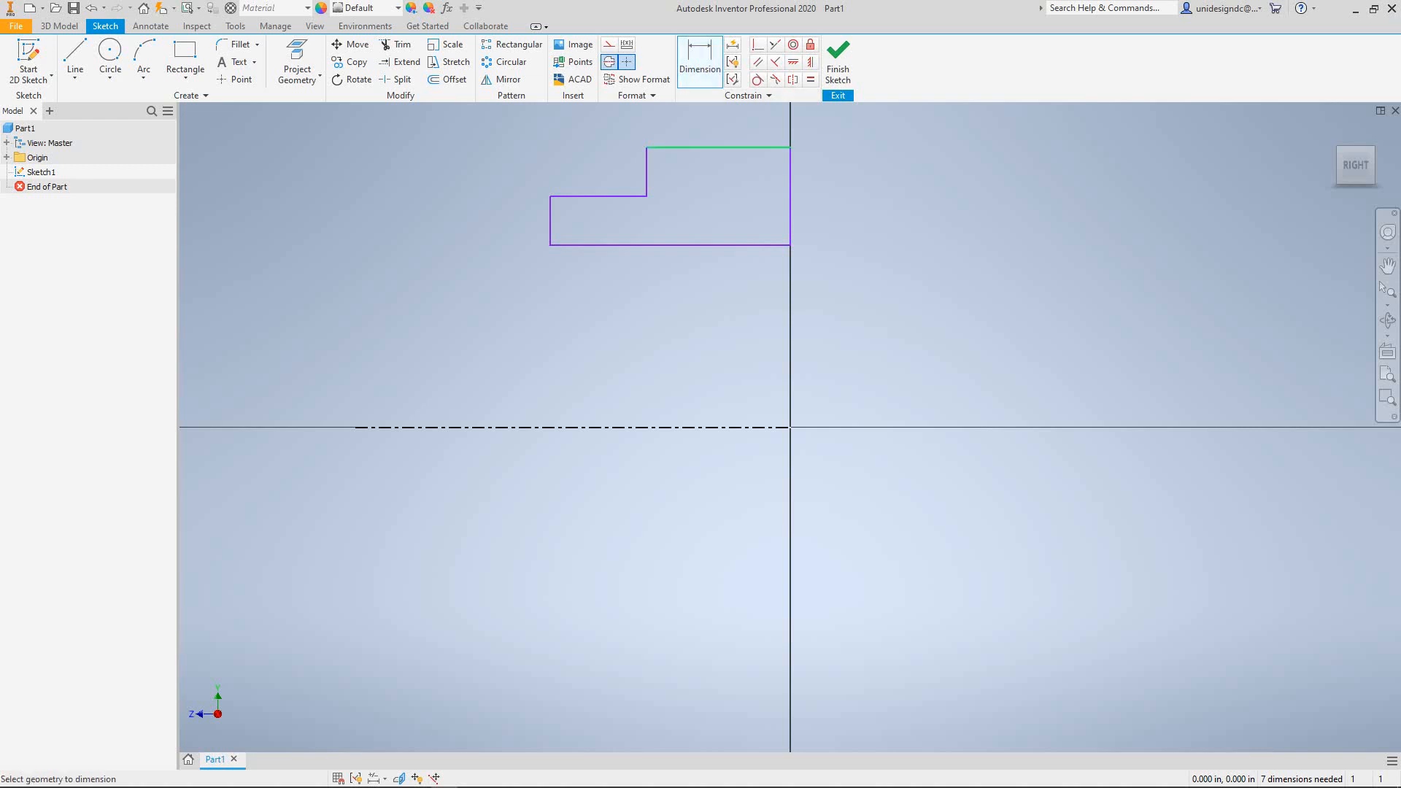
{"action": "left_click", "coordinate": [719, 148]}
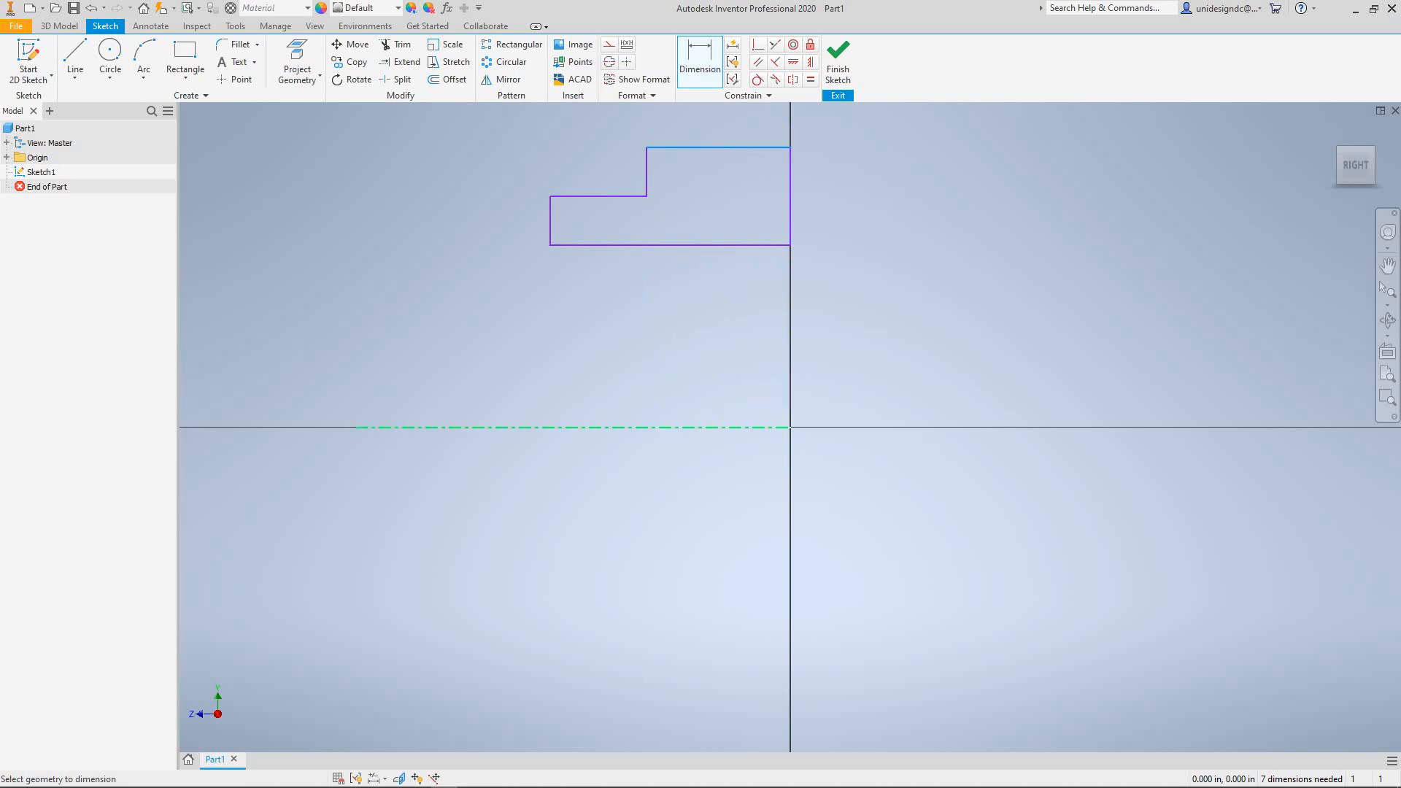
{"action": "left_click", "coordinate": [718, 428]}
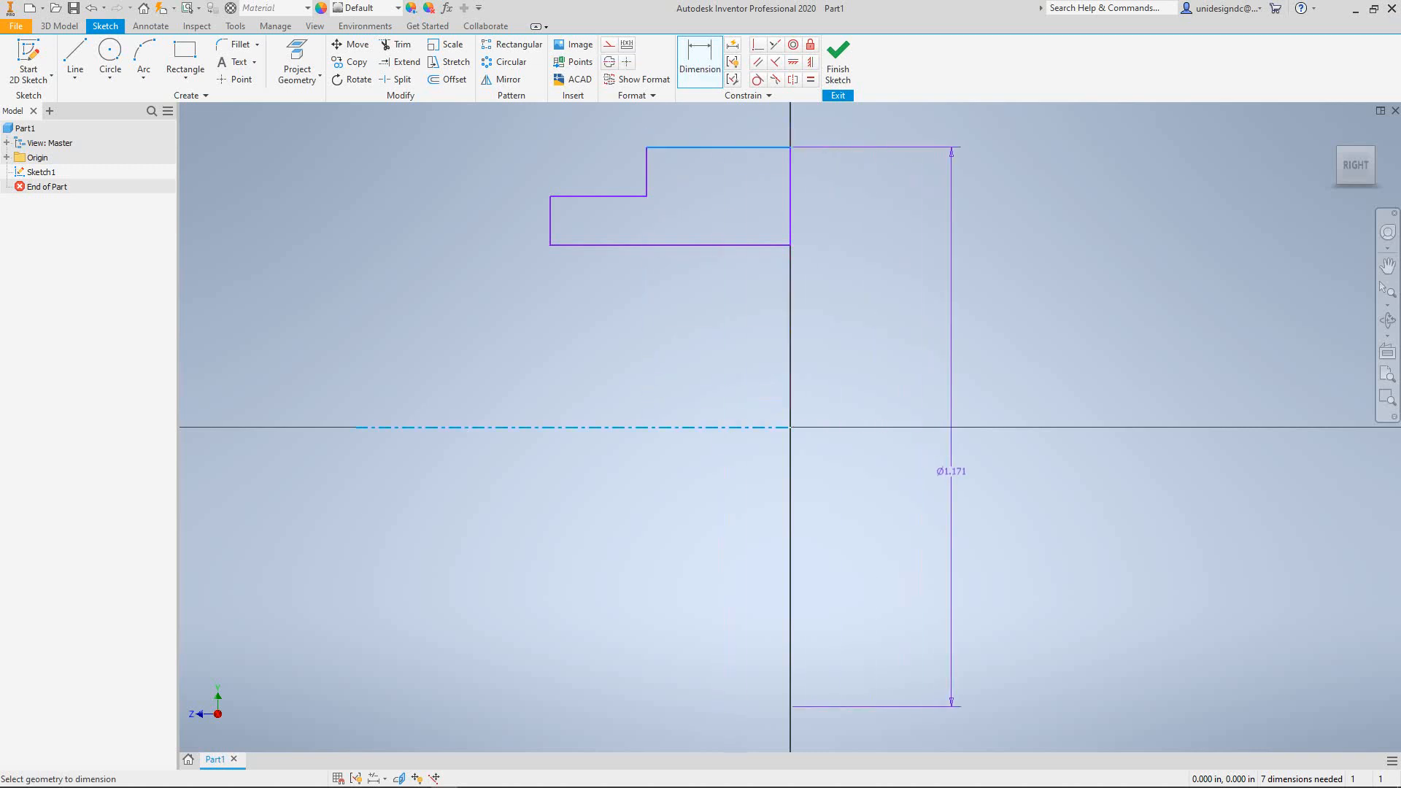
{"action": "left_click", "coordinate": [1024, 361]}
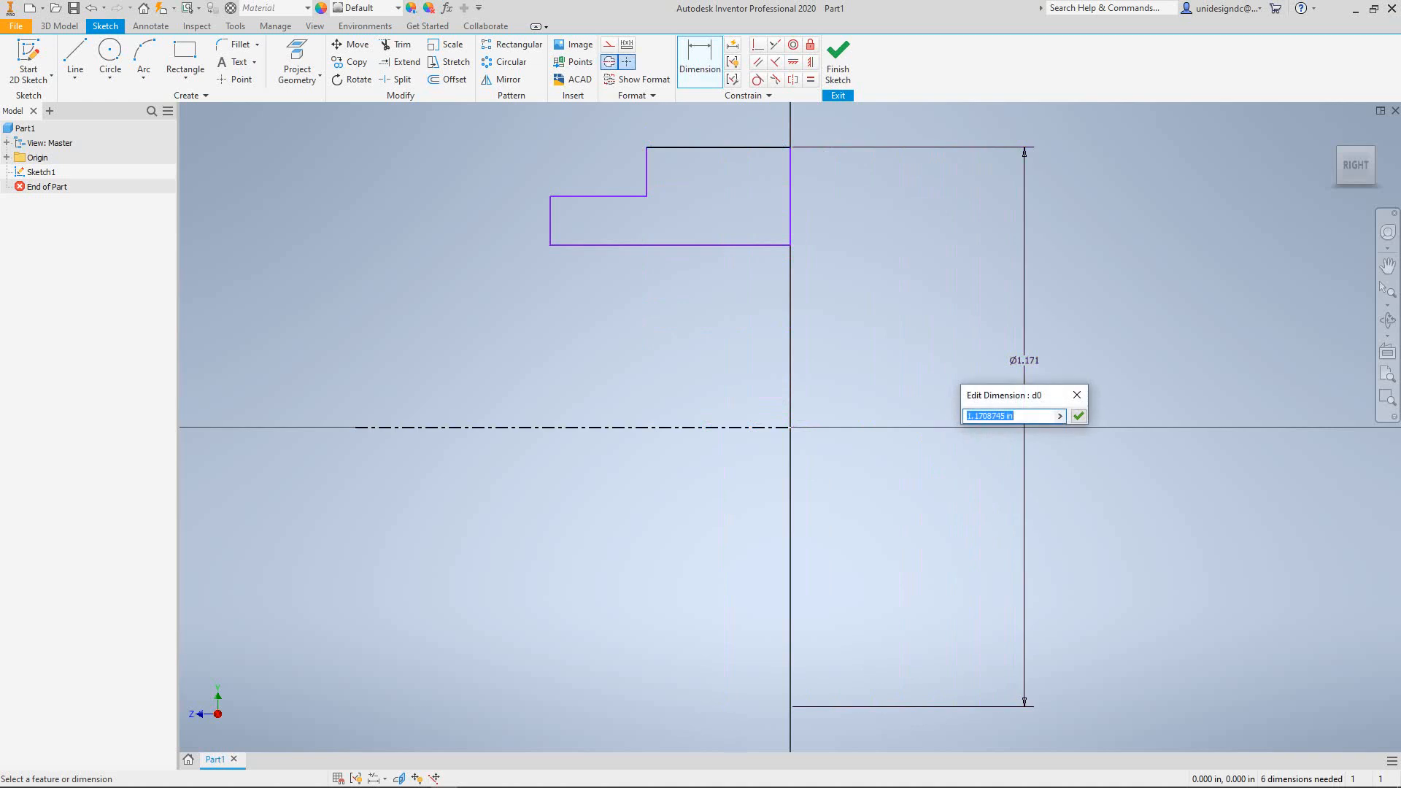
{"action": "type", "text": "4"}
{"action": "left_click", "coordinate": [1078, 416]}
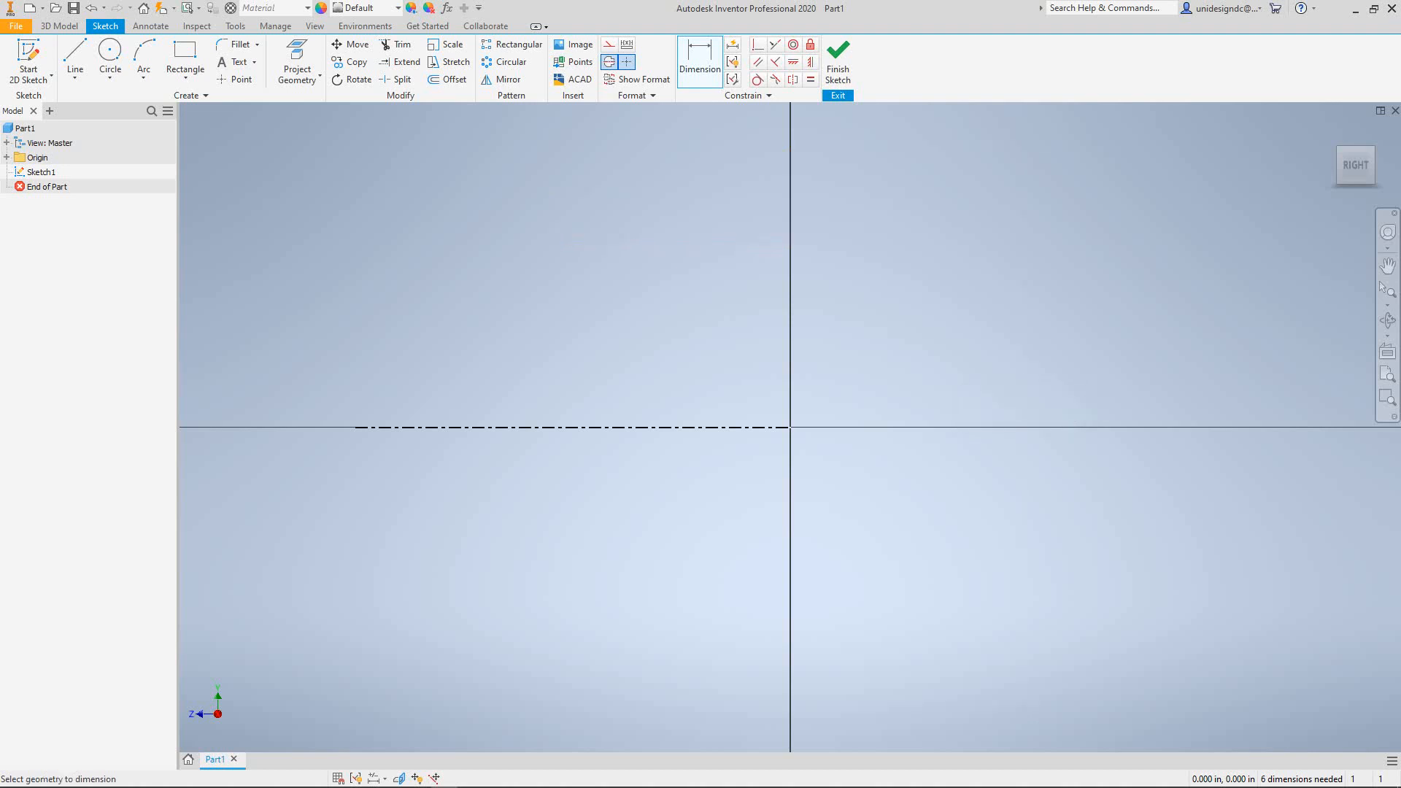
Dimension the profile's lower step edge from the centerline as a 2.4 in diameter
{"action": "scroll", "coordinate": [1079, 416], "scroll_direction": "down", "scroll_amount": 5}
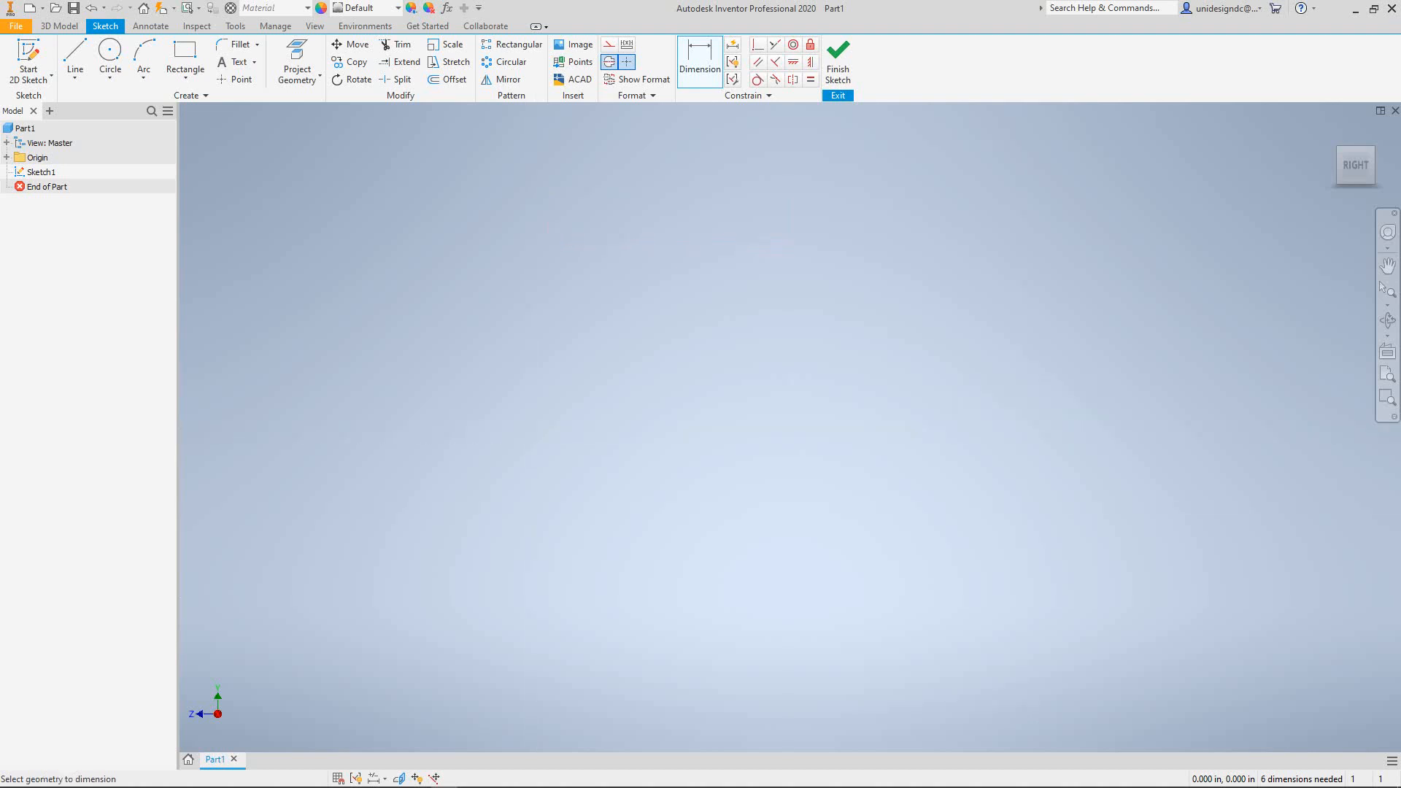
{"action": "scroll", "coordinate": [1079, 416], "scroll_direction": "up", "scroll_amount": 9}
{"action": "middle_click_drag", "start_coordinate": [1078, 416], "coordinate": [881, 482]}
{"action": "scroll", "coordinate": [887, 486], "scroll_direction": "up", "scroll_amount": 3}
{"action": "scroll", "coordinate": [865, 469], "scroll_direction": "up", "scroll_amount": 4}
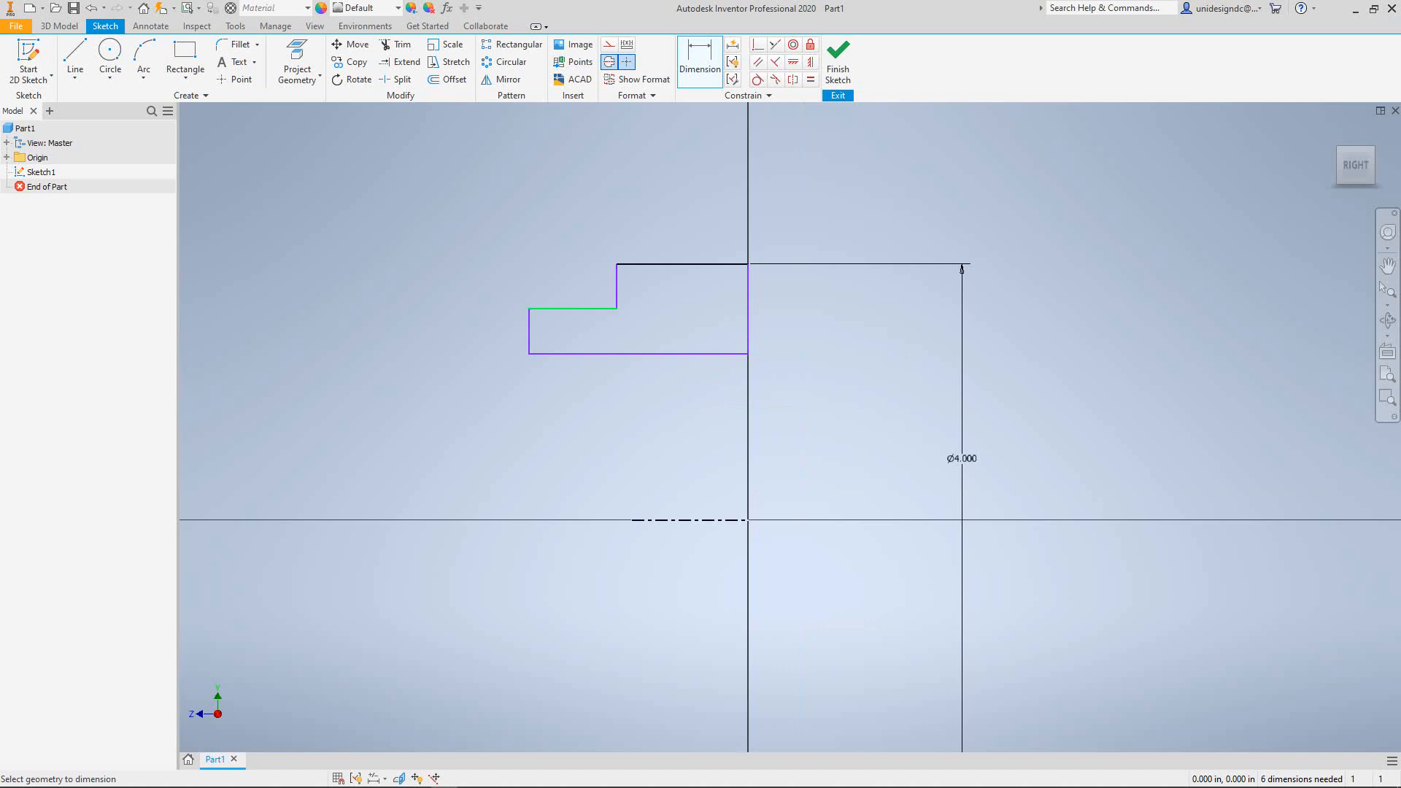
{"action": "left_click", "coordinate": [573, 309]}
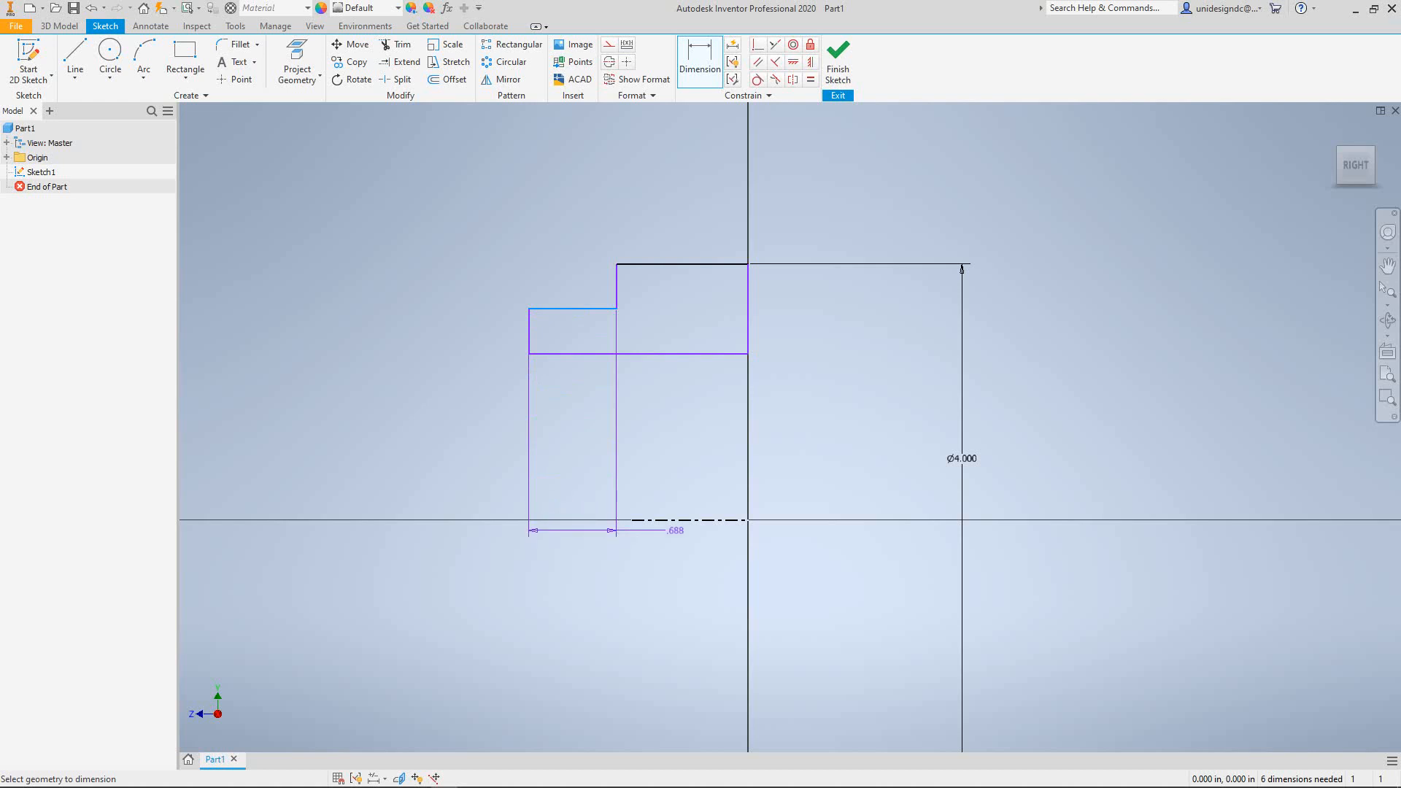
{"action": "left_click", "coordinate": [660, 520]}
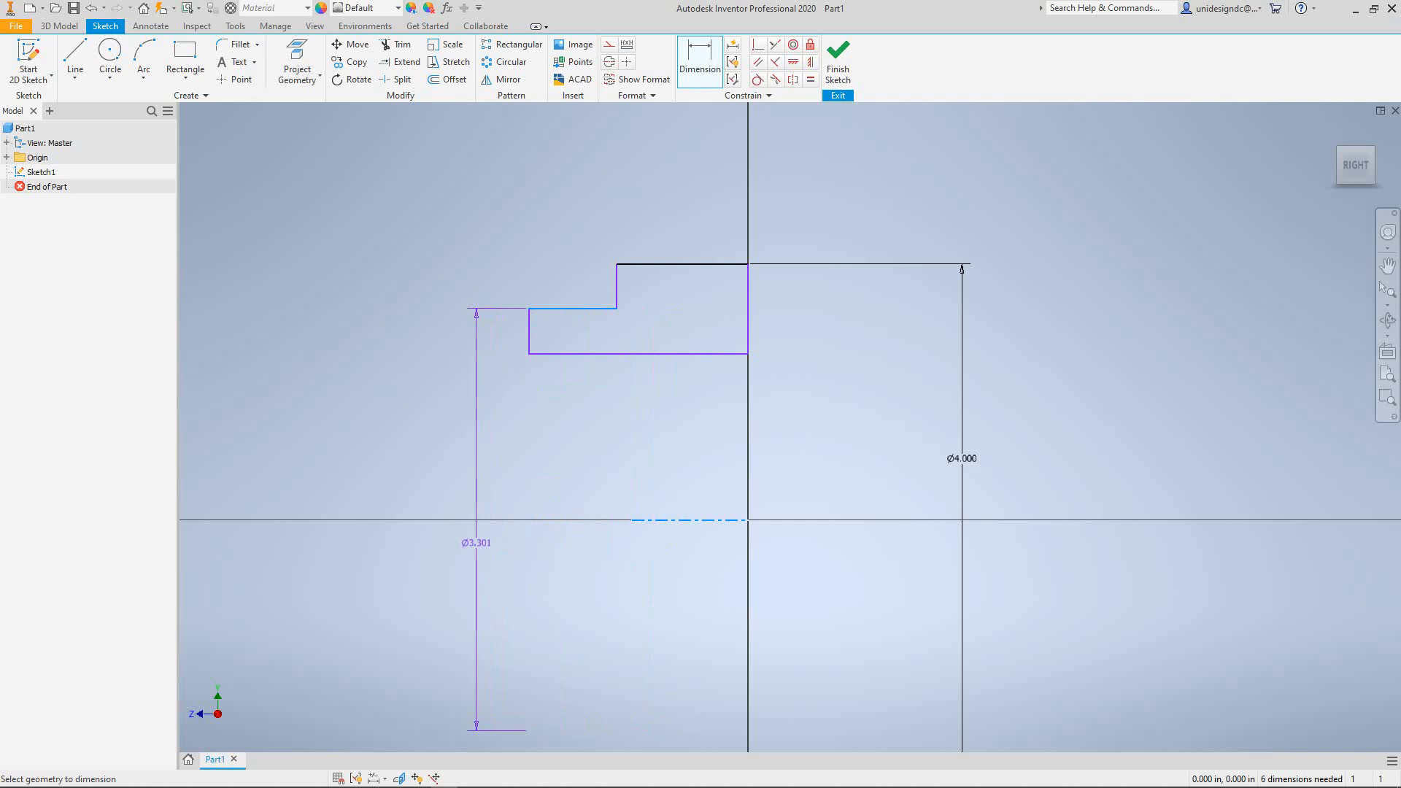
{"action": "left_click", "coordinate": [472, 542]}
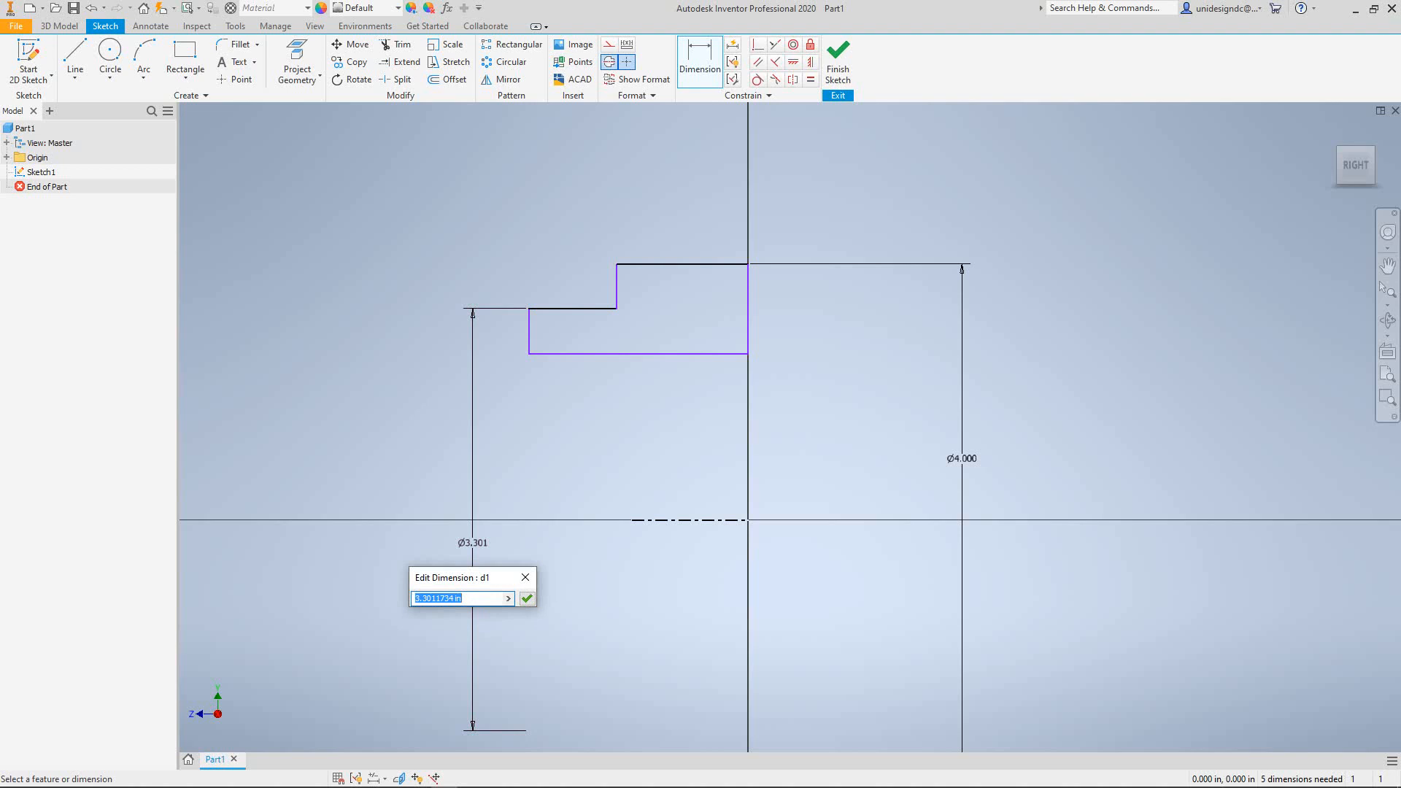
{"action": "type", "text": "2.4"}
{"action": "key", "text": "Return"}
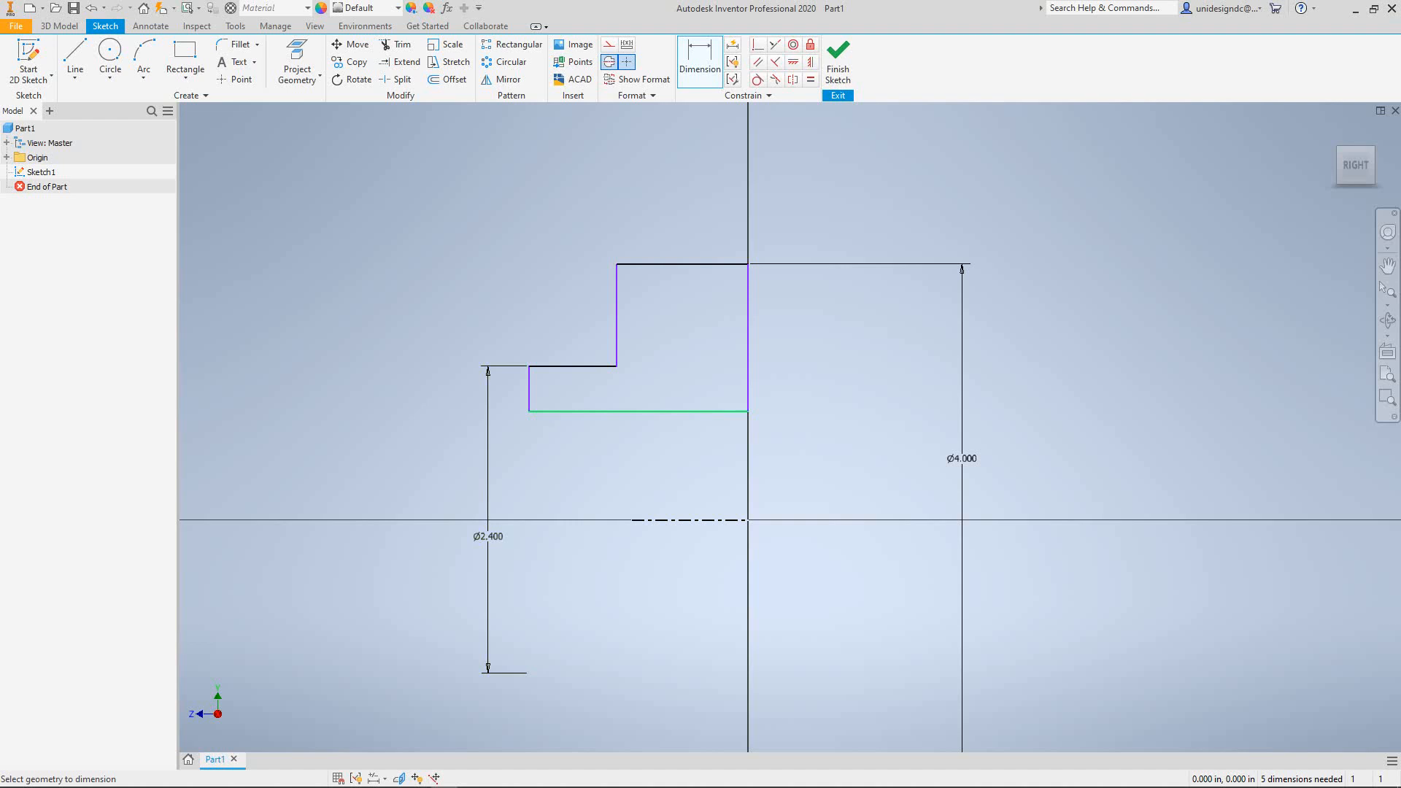
Dimension the profile's bottom edge from the centerline as a 1.2 in diameter
{"action": "left_click", "coordinate": [655, 411]}
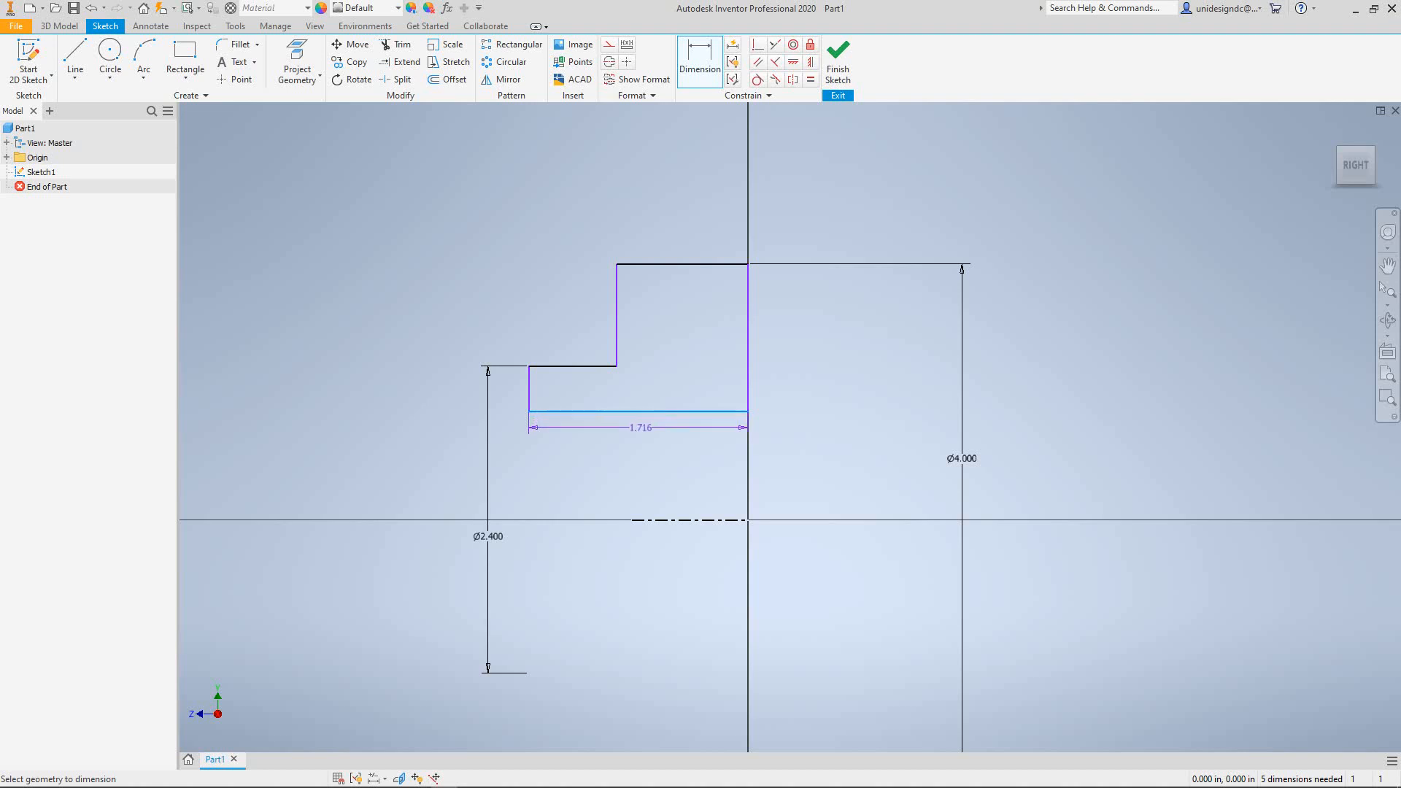
{"action": "left_click", "coordinate": [642, 520]}
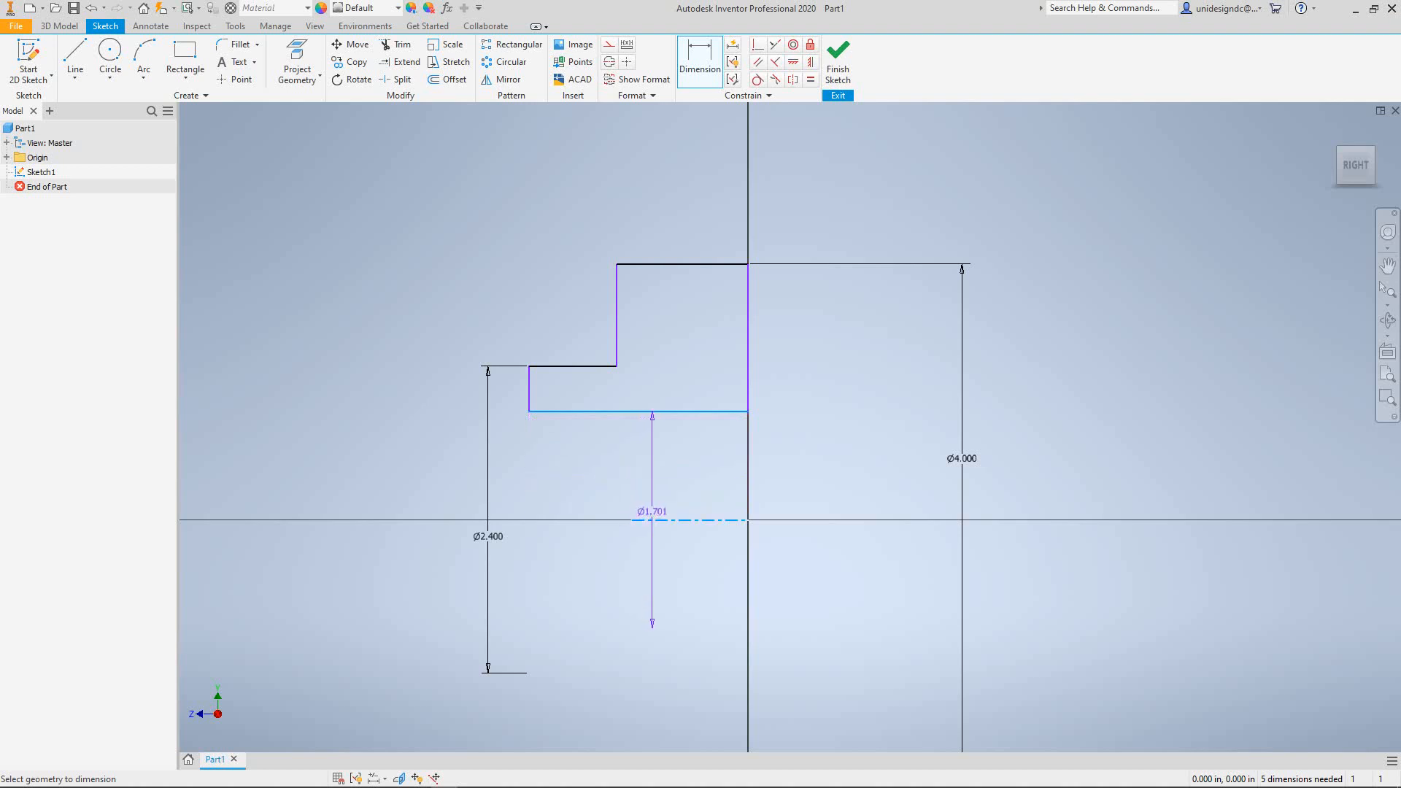
{"action": "left_click", "coordinate": [662, 474]}
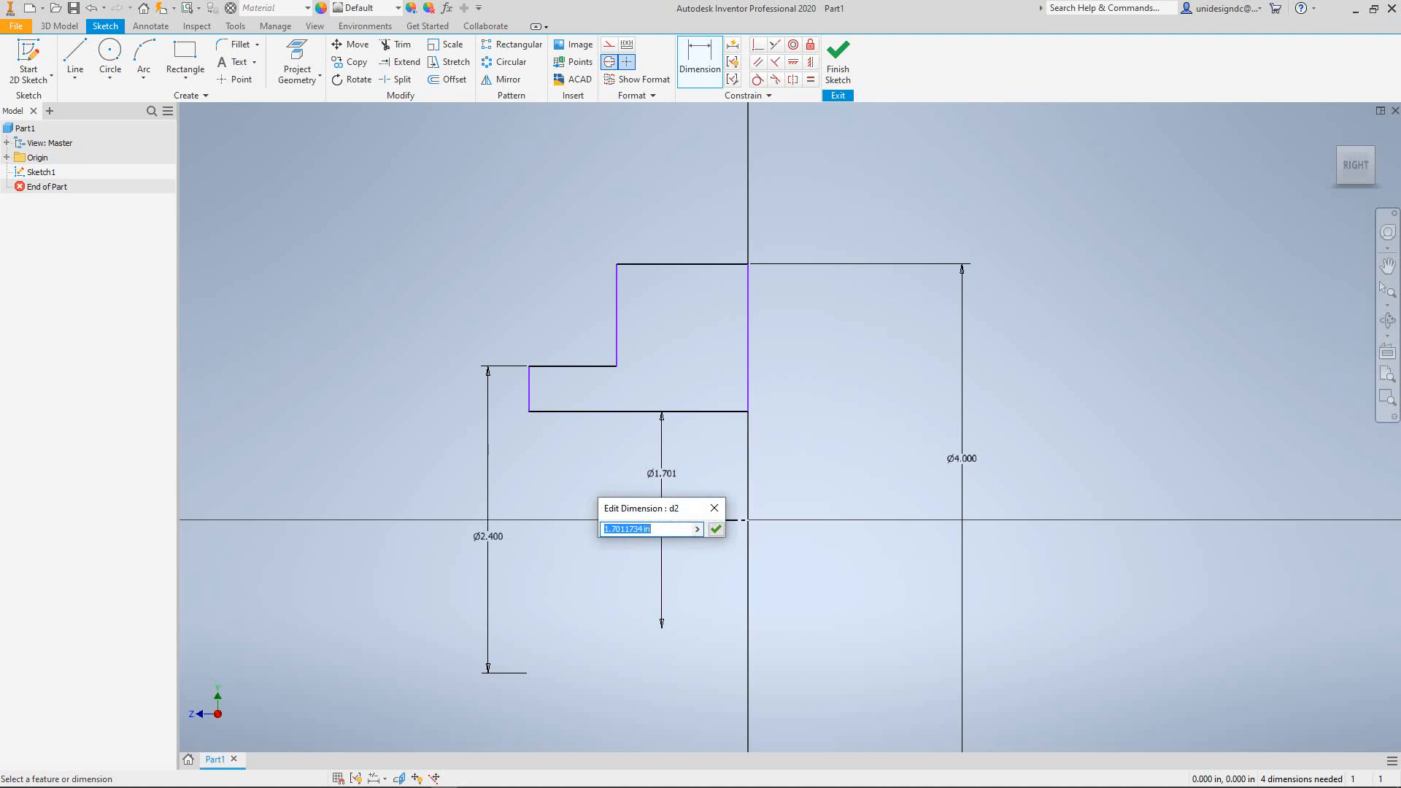
{"action": "type", "text": "1.2"}
{"action": "key", "text": "Return"}
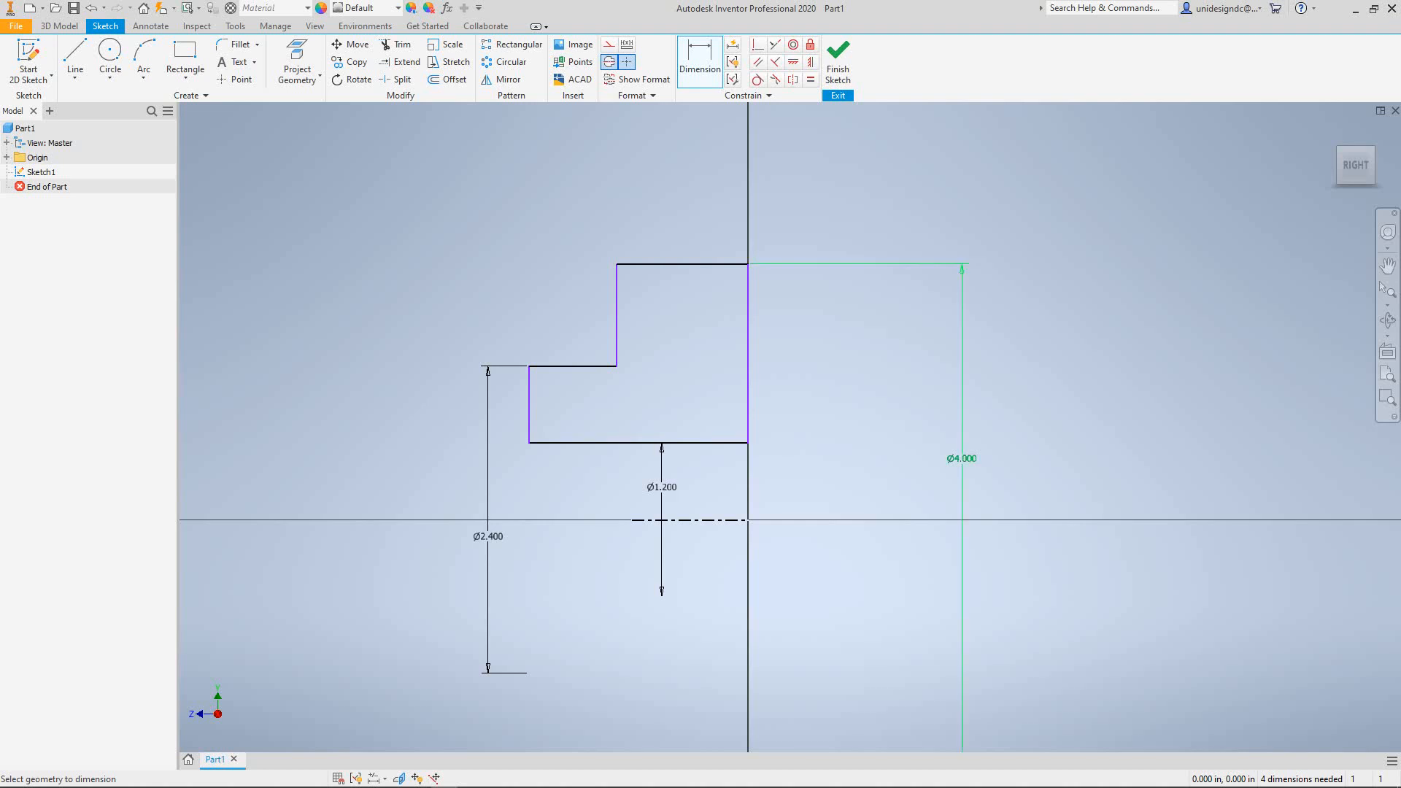
Dimension the width of the profile's taller section between its two vertical edges as 0.8 in
{"action": "left_click", "coordinate": [747, 343]}
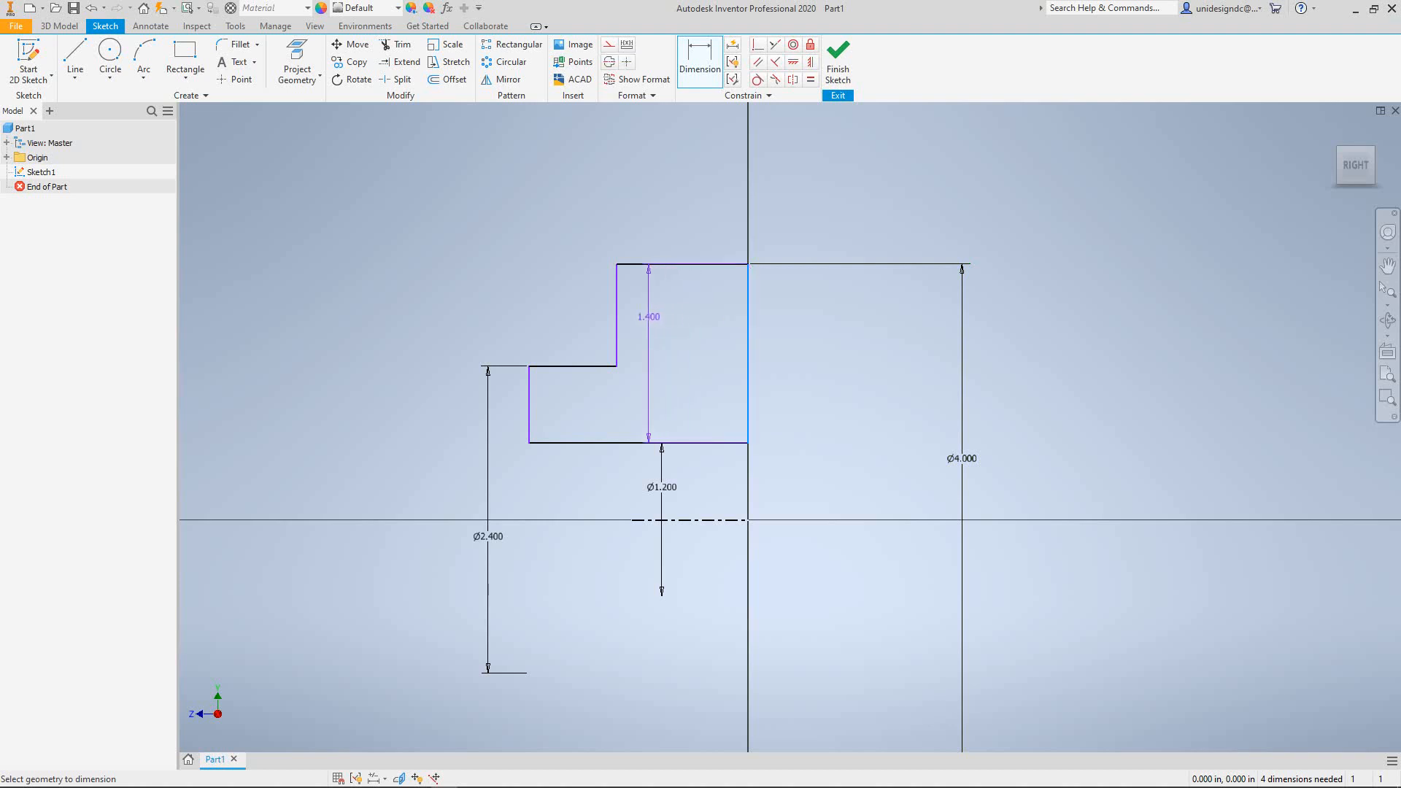
{"action": "left_click", "coordinate": [616, 336]}
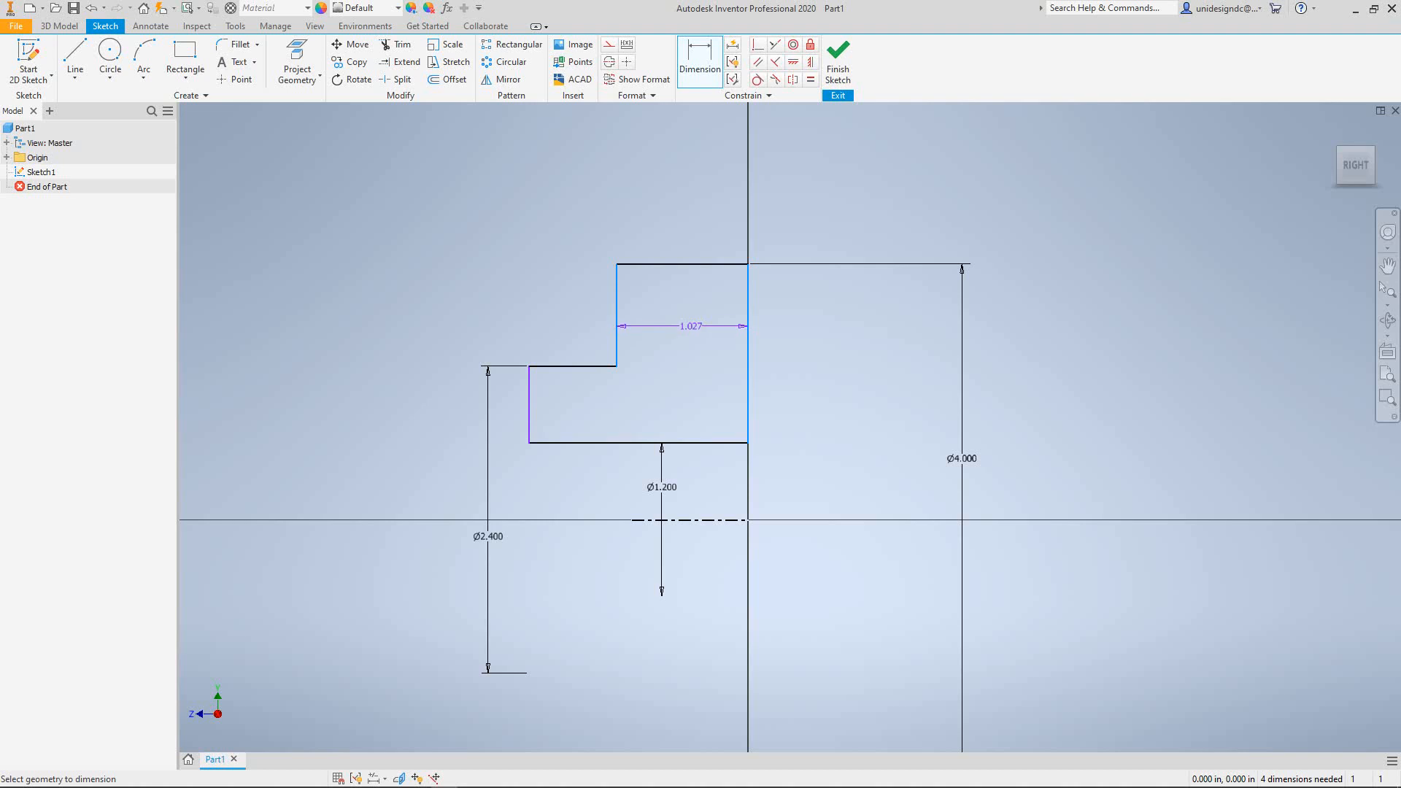
{"action": "left_click", "coordinate": [686, 308]}
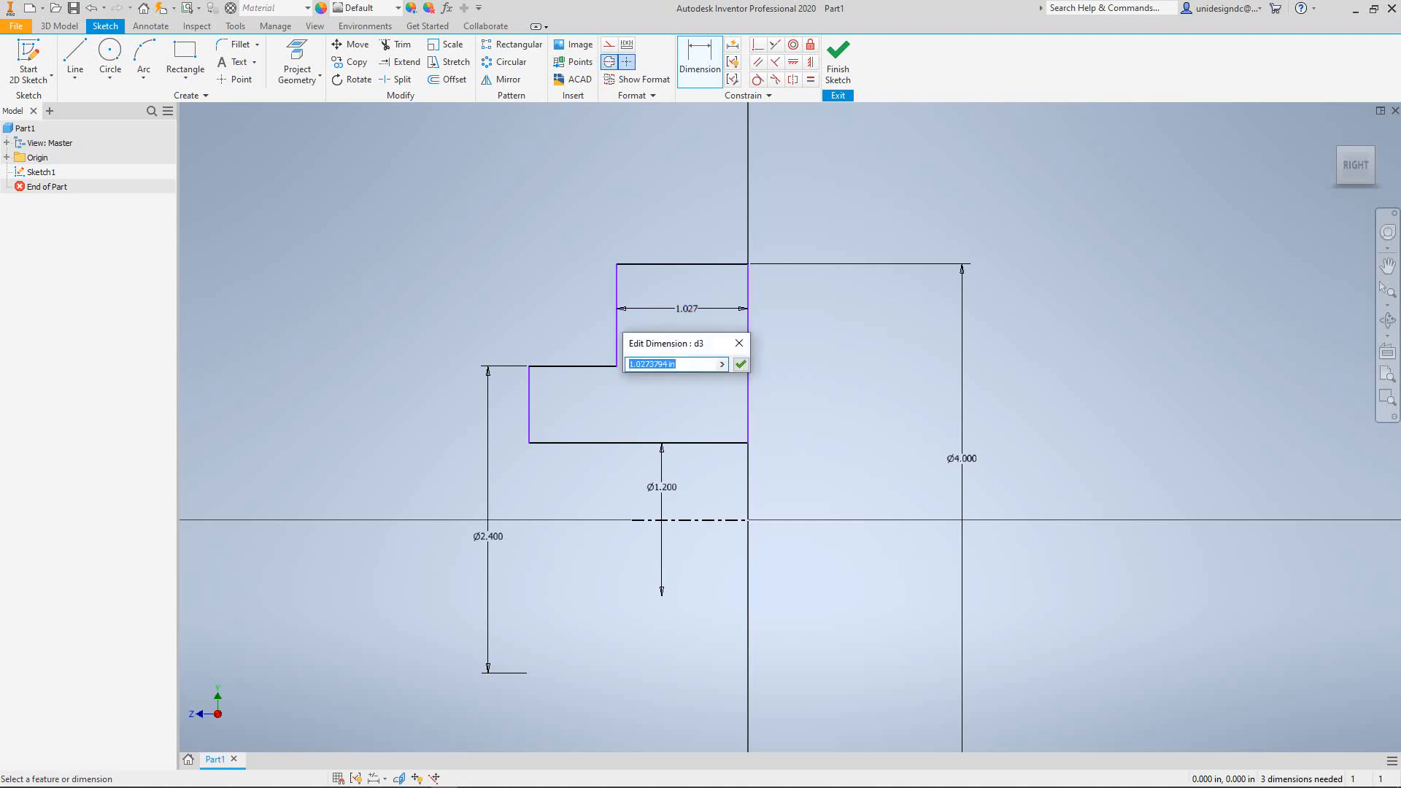
{"action": "type", "text": ".8"}
{"action": "key", "text": "Return"}
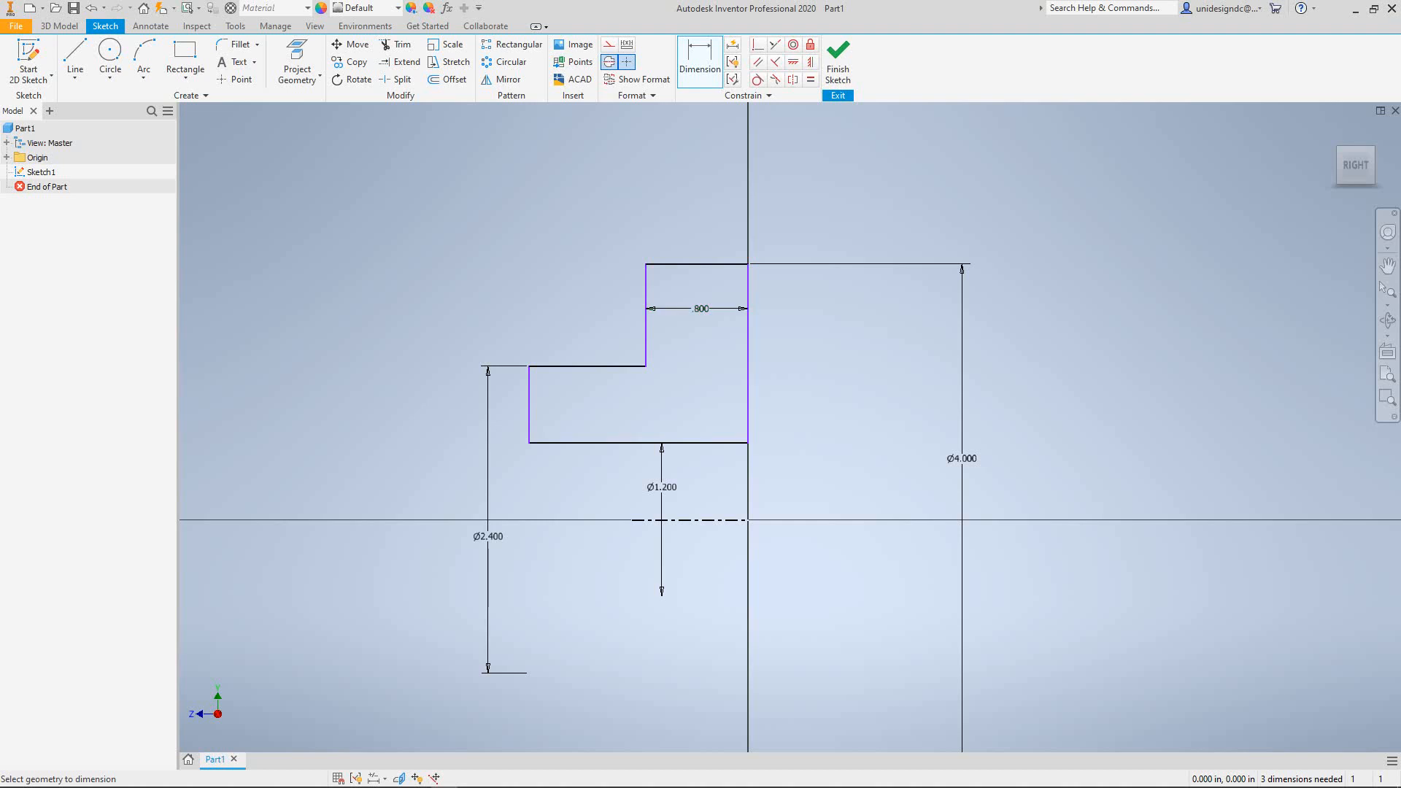
Dimension the profile's overall width between its two outermost vertical edges as 2 in
{"action": "left_click", "coordinate": [530, 405]}
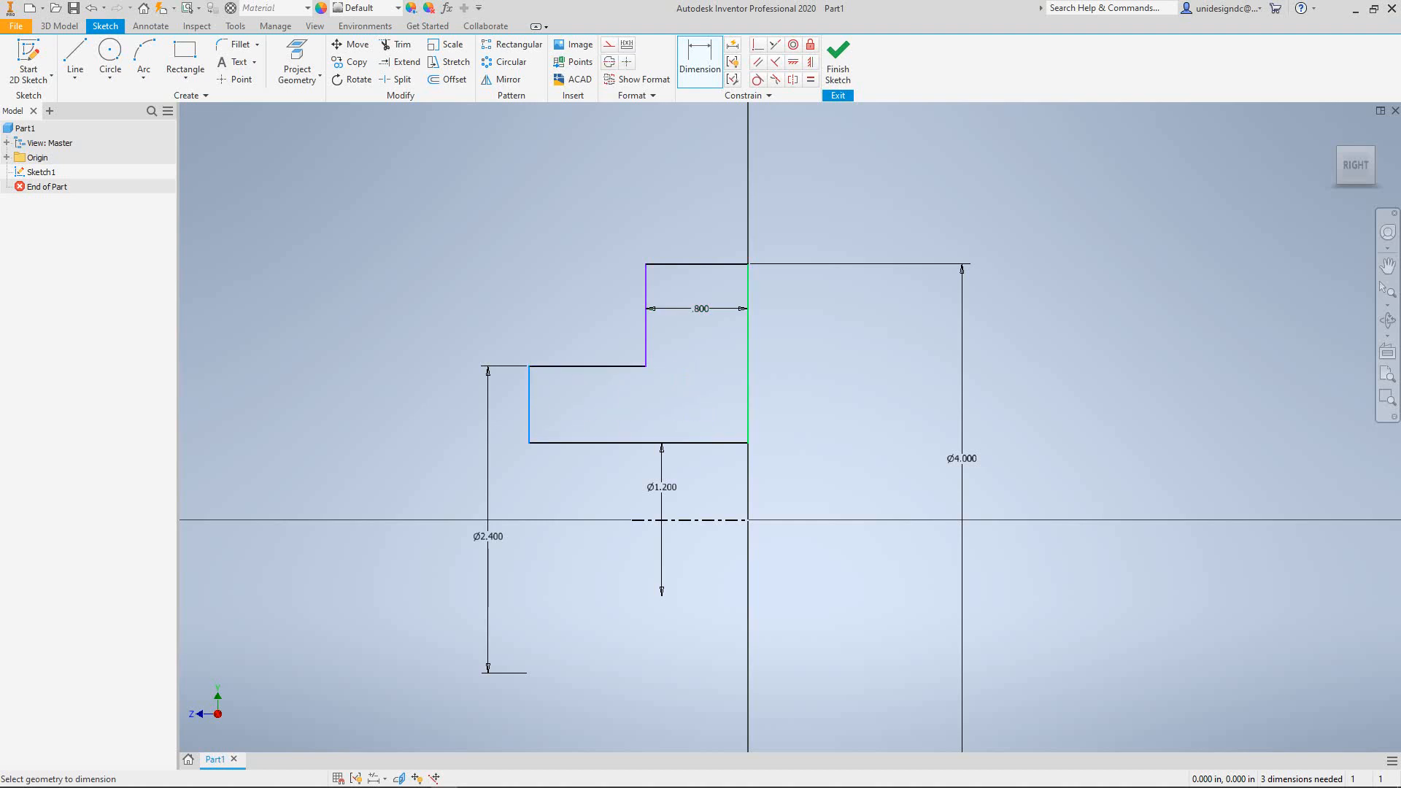
{"action": "left_click", "coordinate": [747, 402]}
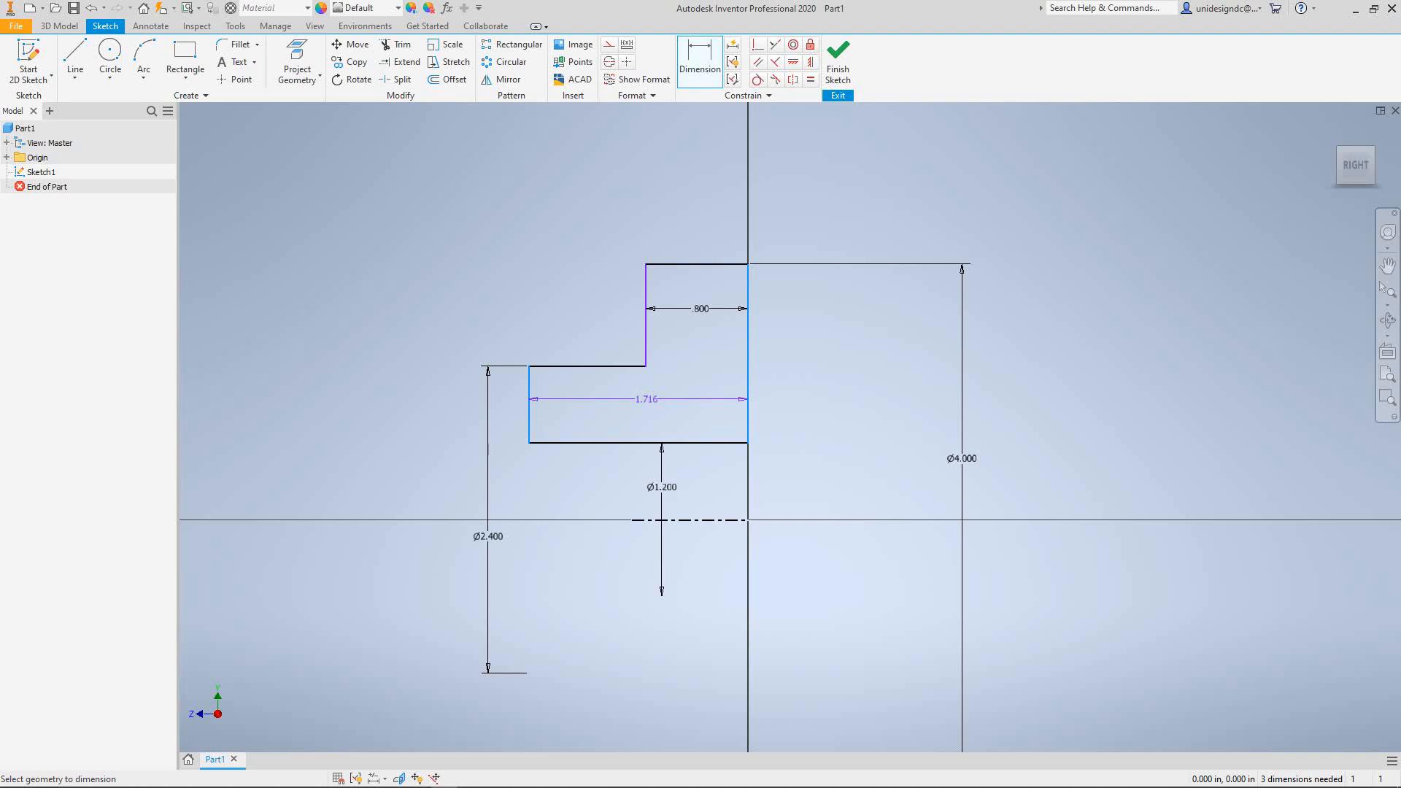
{"action": "left_click", "coordinate": [646, 399]}
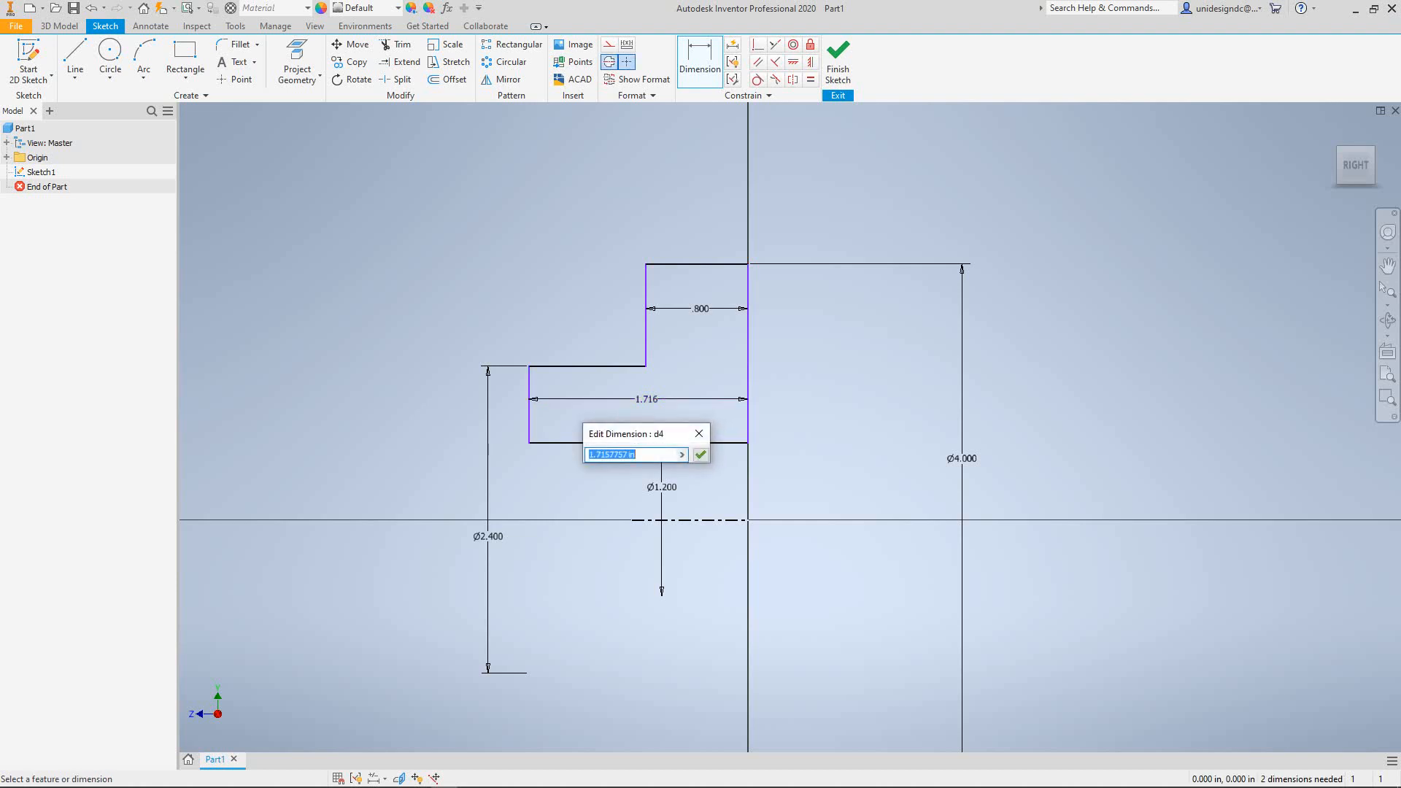
{"action": "type", "text": "2"}
{"action": "key", "text": "Return"}
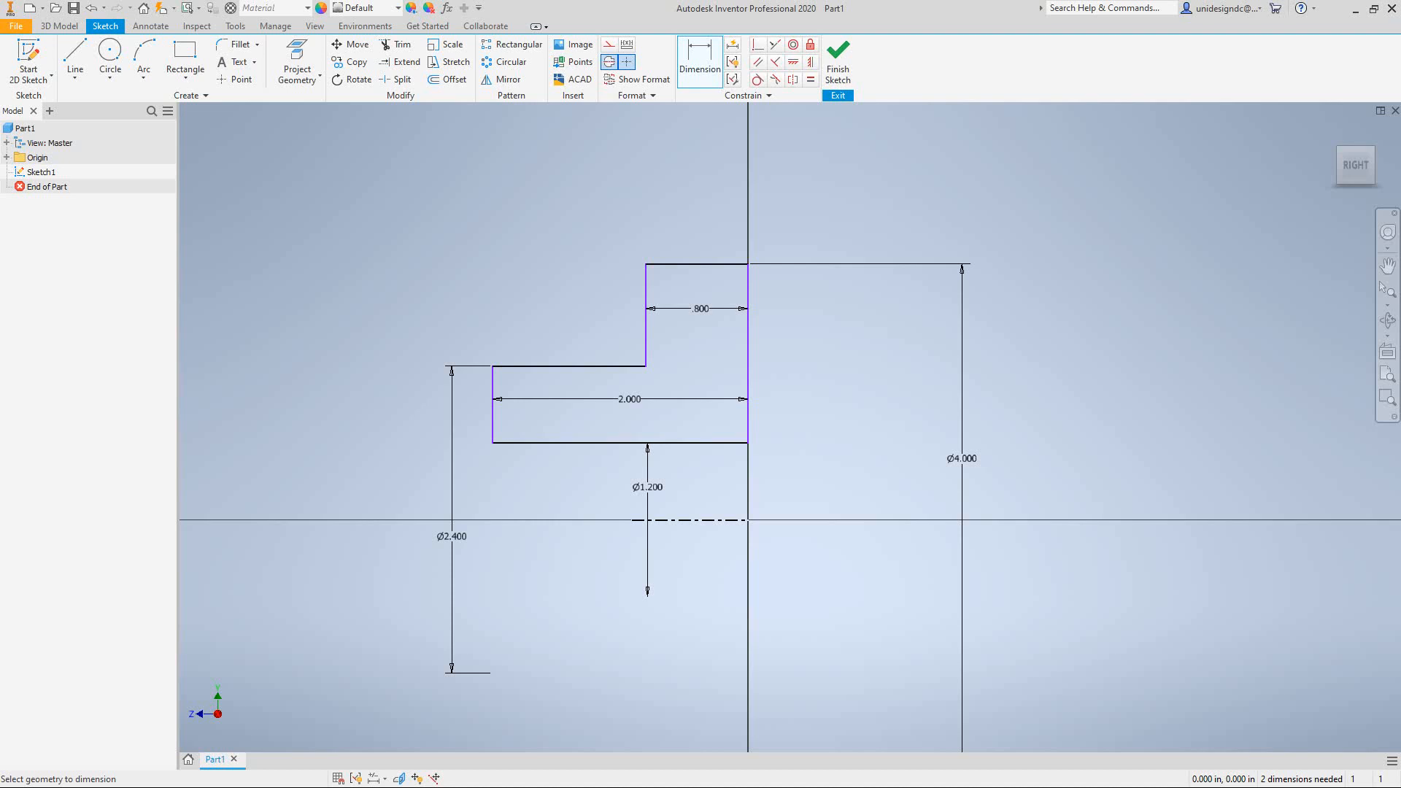
Show all geometric constraints applied to the sketch
{"action": "right_click", "coordinate": [821, 374]}
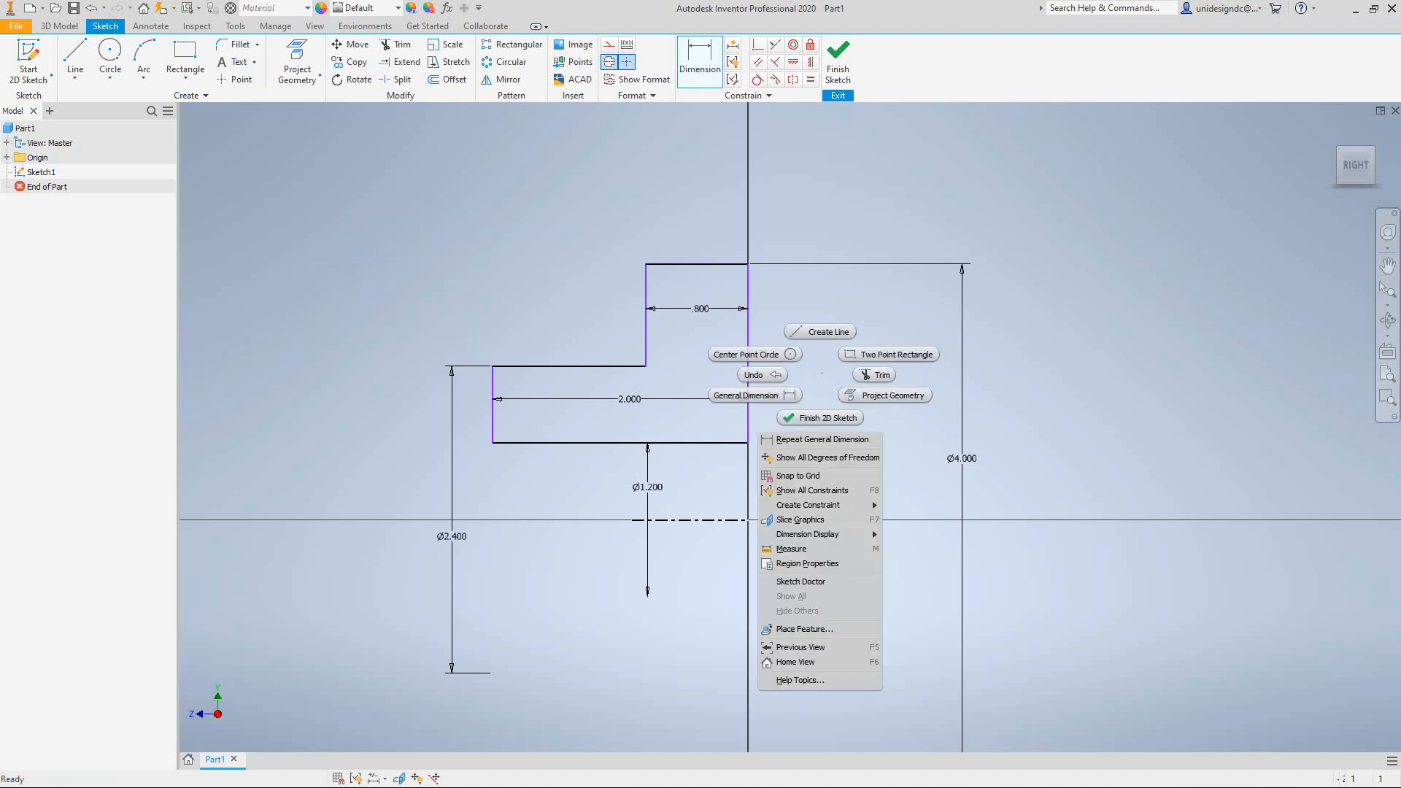
{"action": "scroll", "coordinate": [823, 373], "scroll_direction": "up", "scroll_amount": 3}
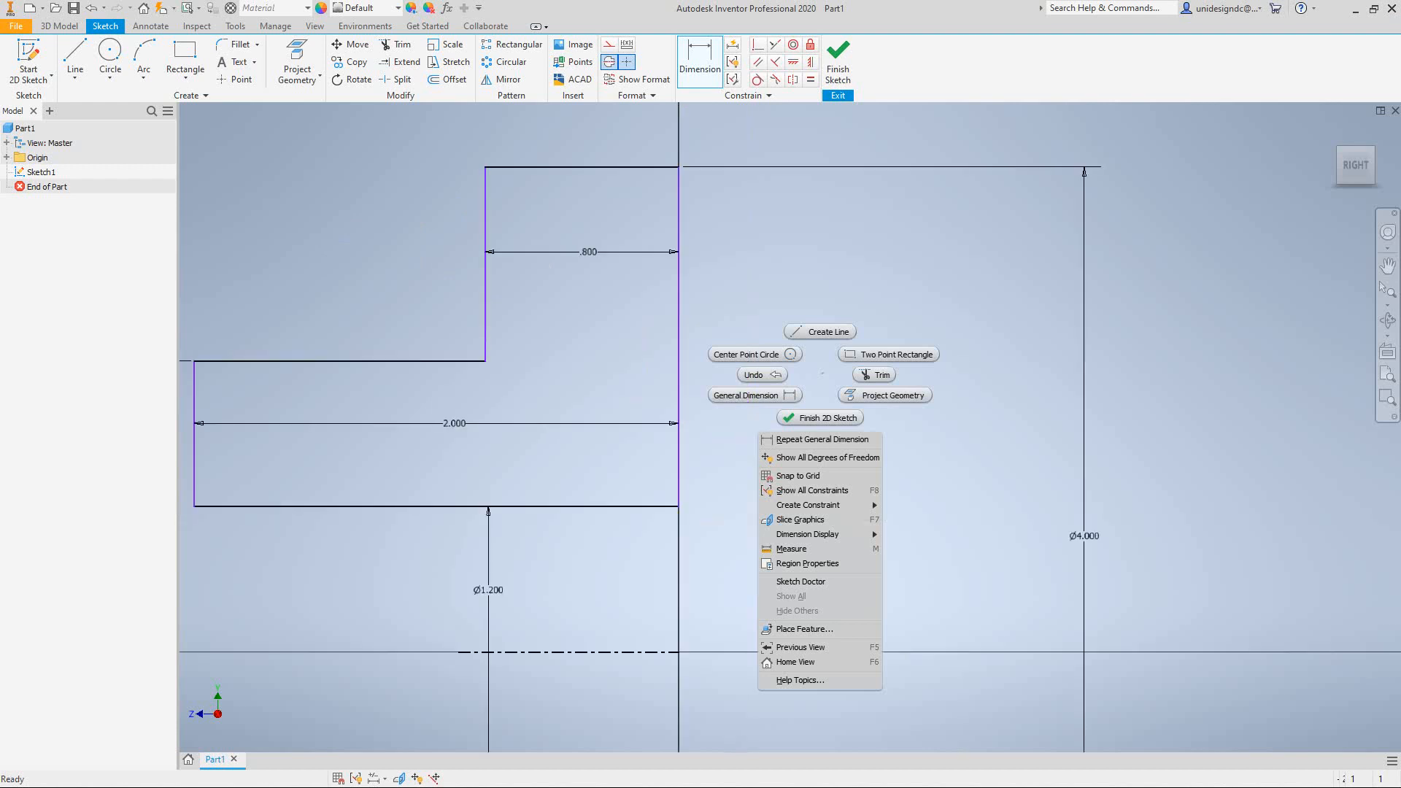
{"action": "scroll", "coordinate": [823, 373], "scroll_direction": "down", "scroll_amount": 3}
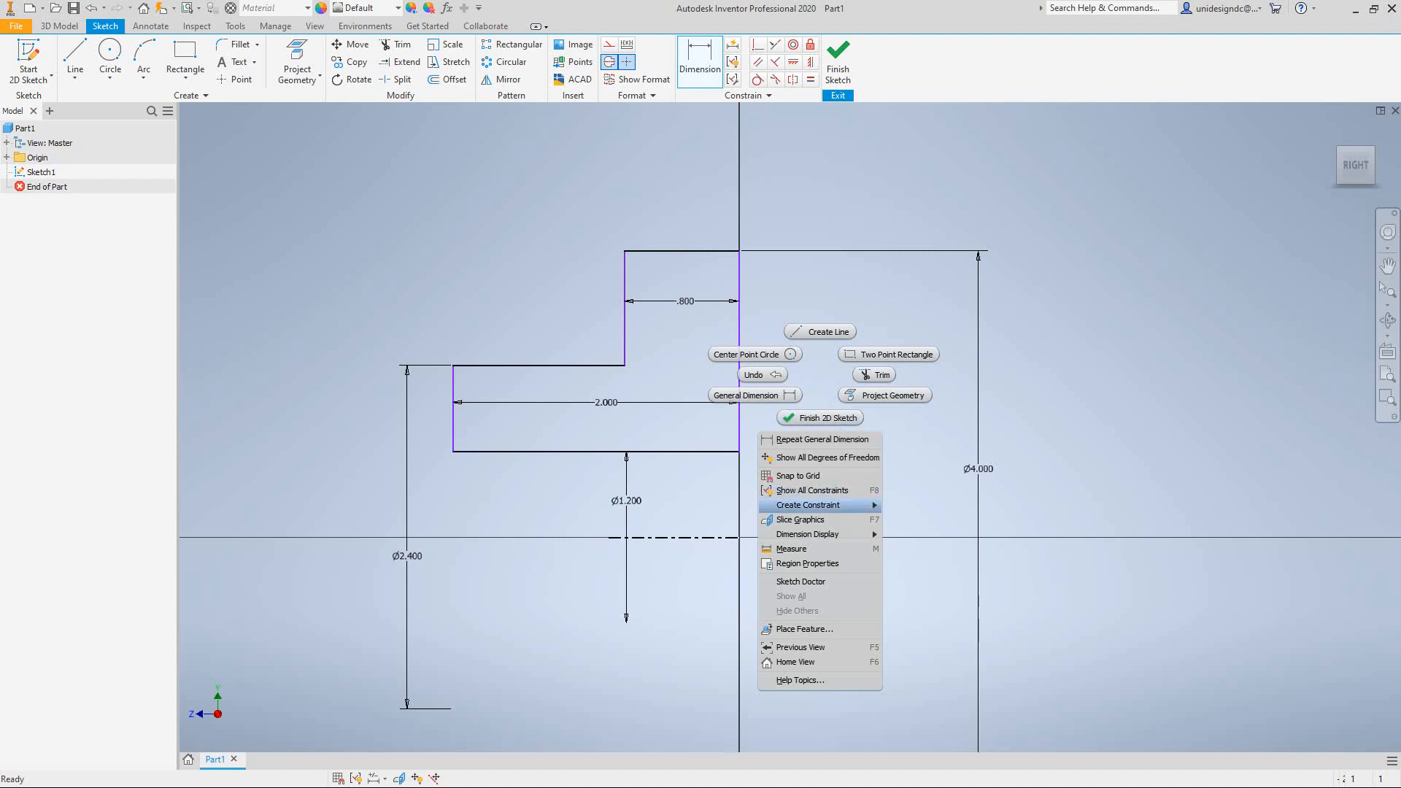
{"action": "mouse_move", "coordinate": [808, 505]}
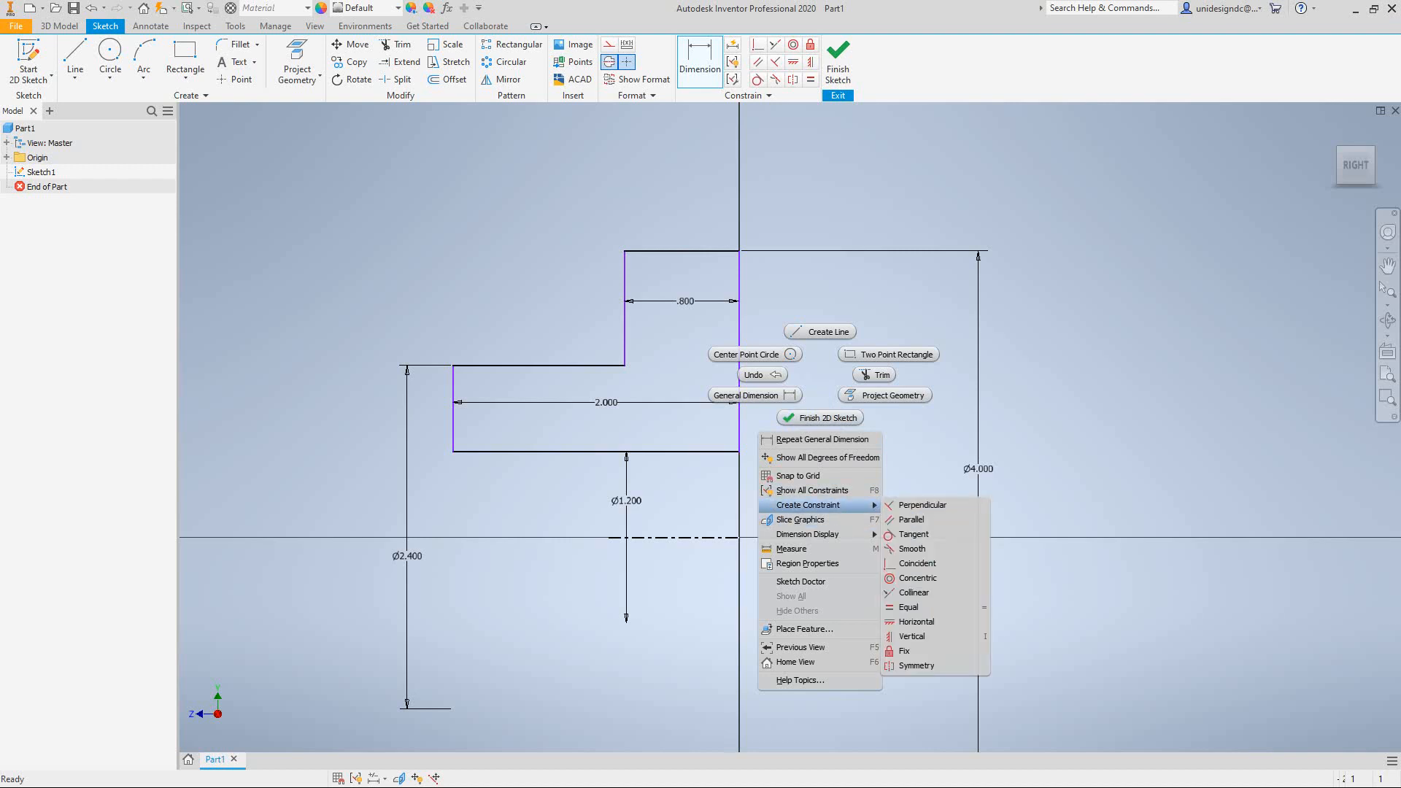
{"action": "left_click", "coordinate": [810, 490]}
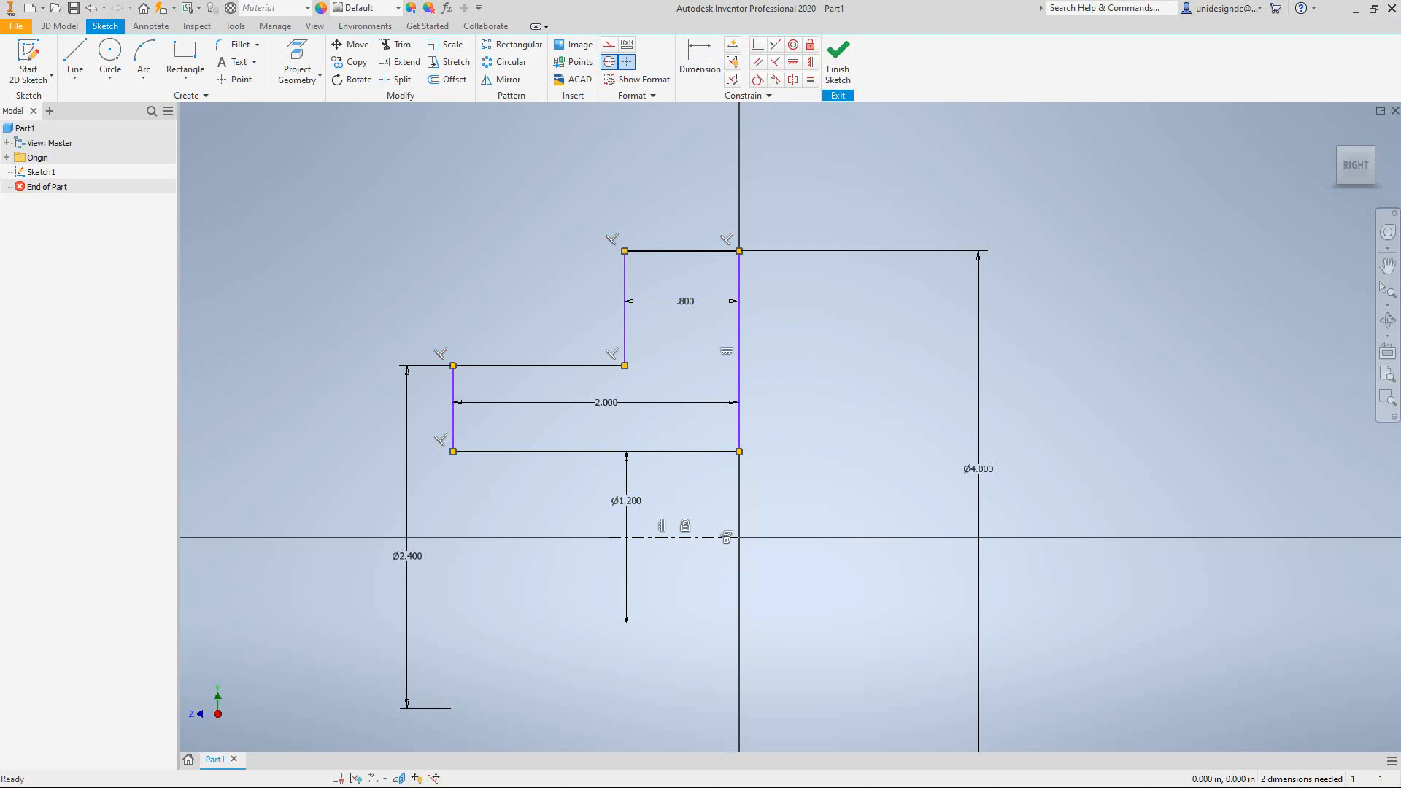
Finish the 2D sketch and fit the whole profile in the view
{"action": "right_click", "coordinate": [848, 343]}
{"action": "left_click", "coordinate": [856, 378]}
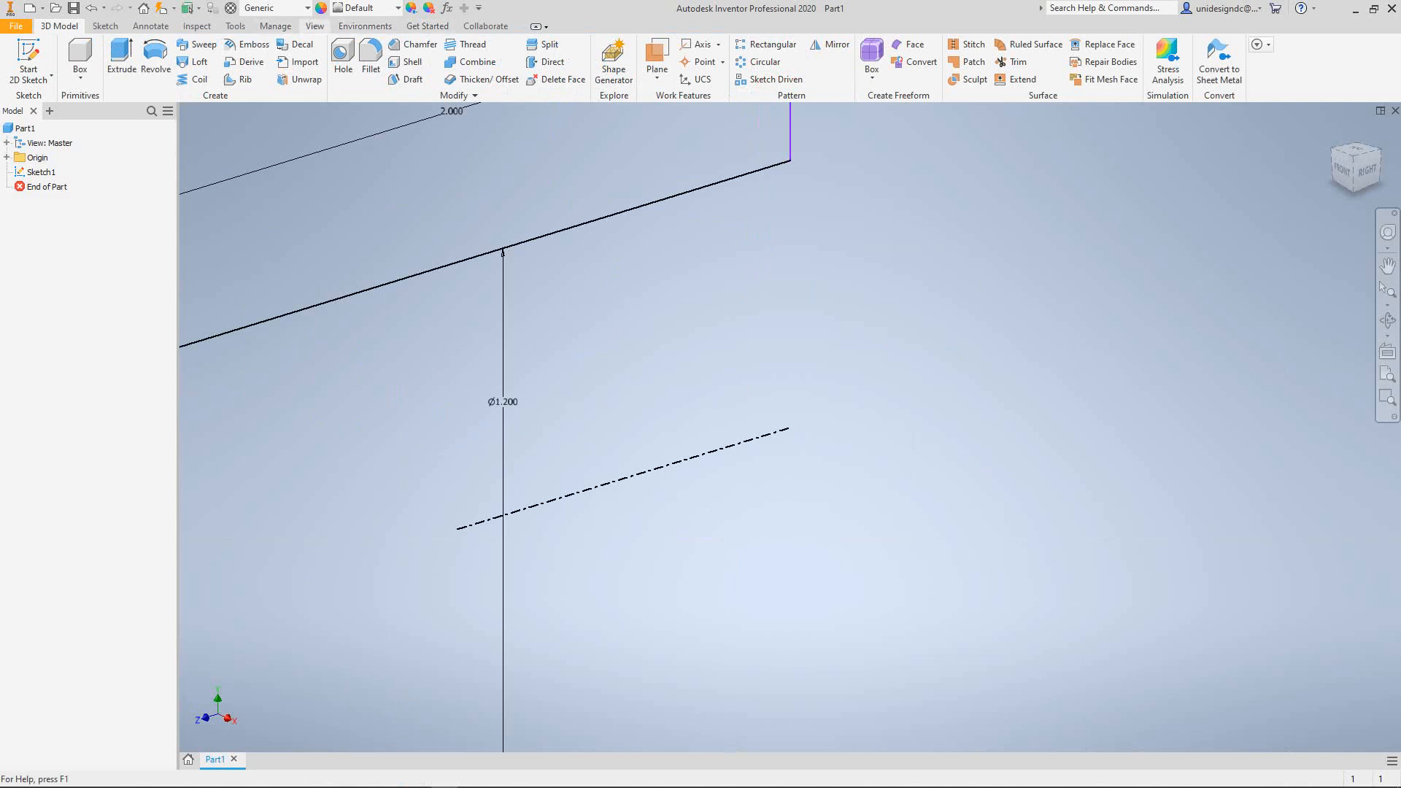
{"action": "left_click", "coordinate": [314, 26]}
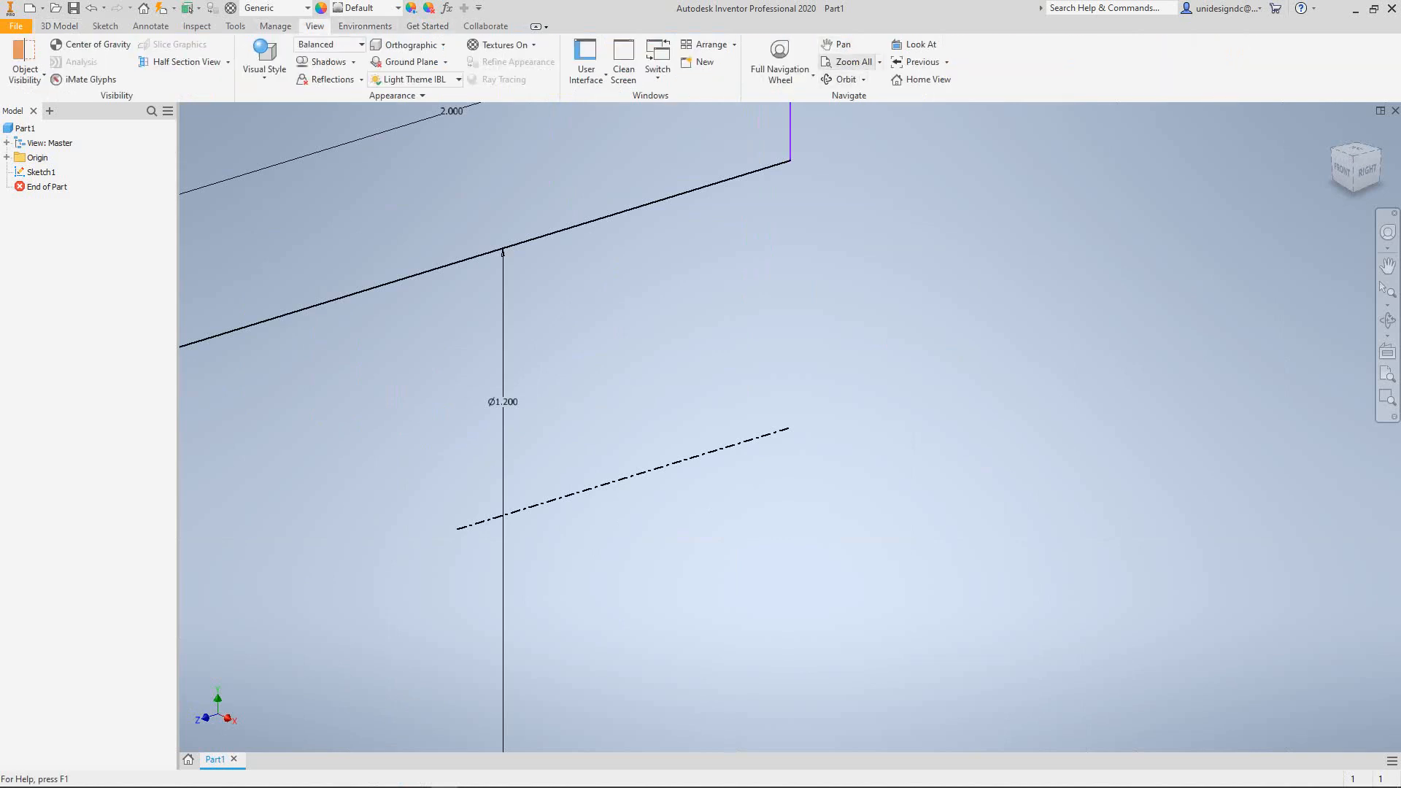
{"action": "left_click", "coordinate": [847, 62]}
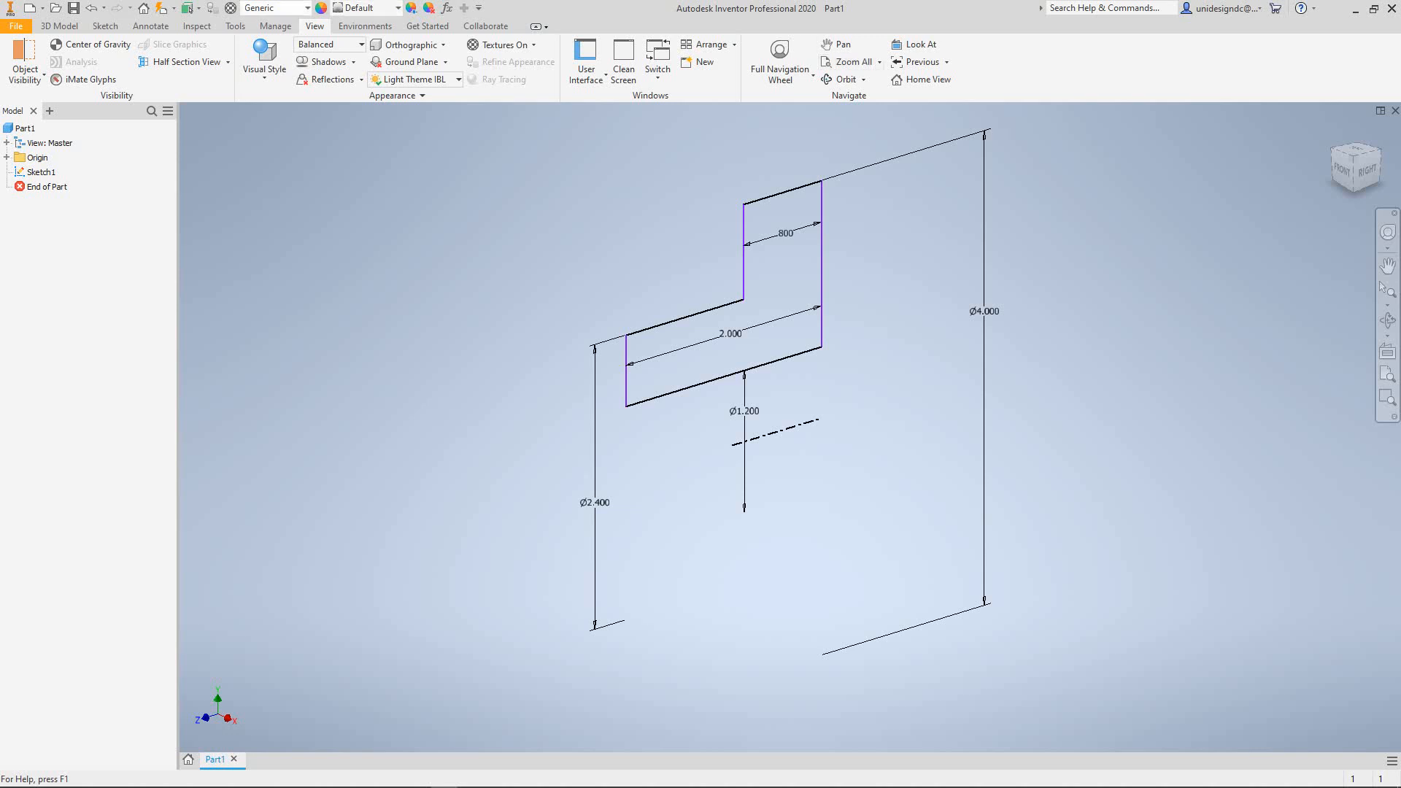
Revolve the stepped profile around the centerline, trying a 90 deg angle before setting a full 360 deg revolution
{"action": "left_click", "coordinate": [59, 26]}
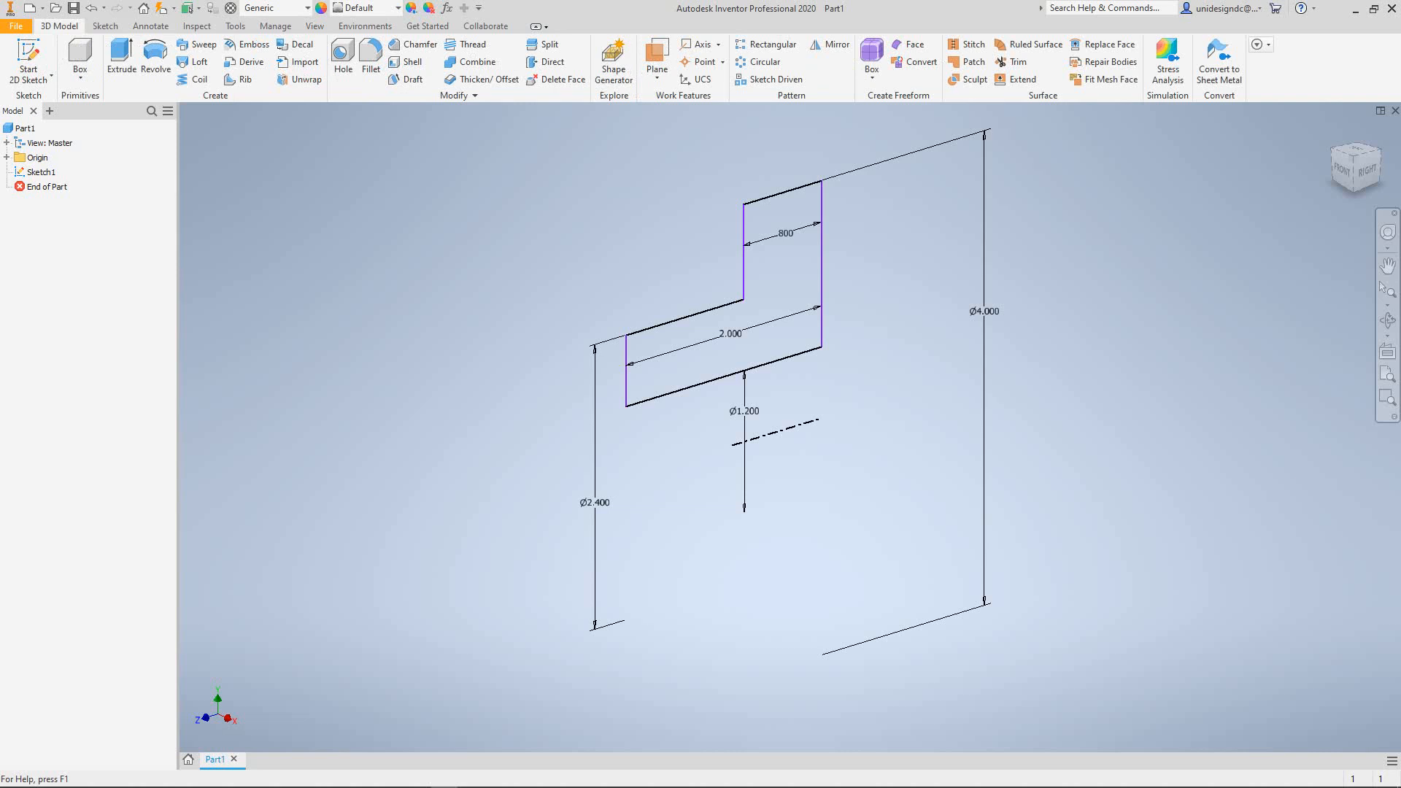
{"action": "left_click", "coordinate": [155, 57]}
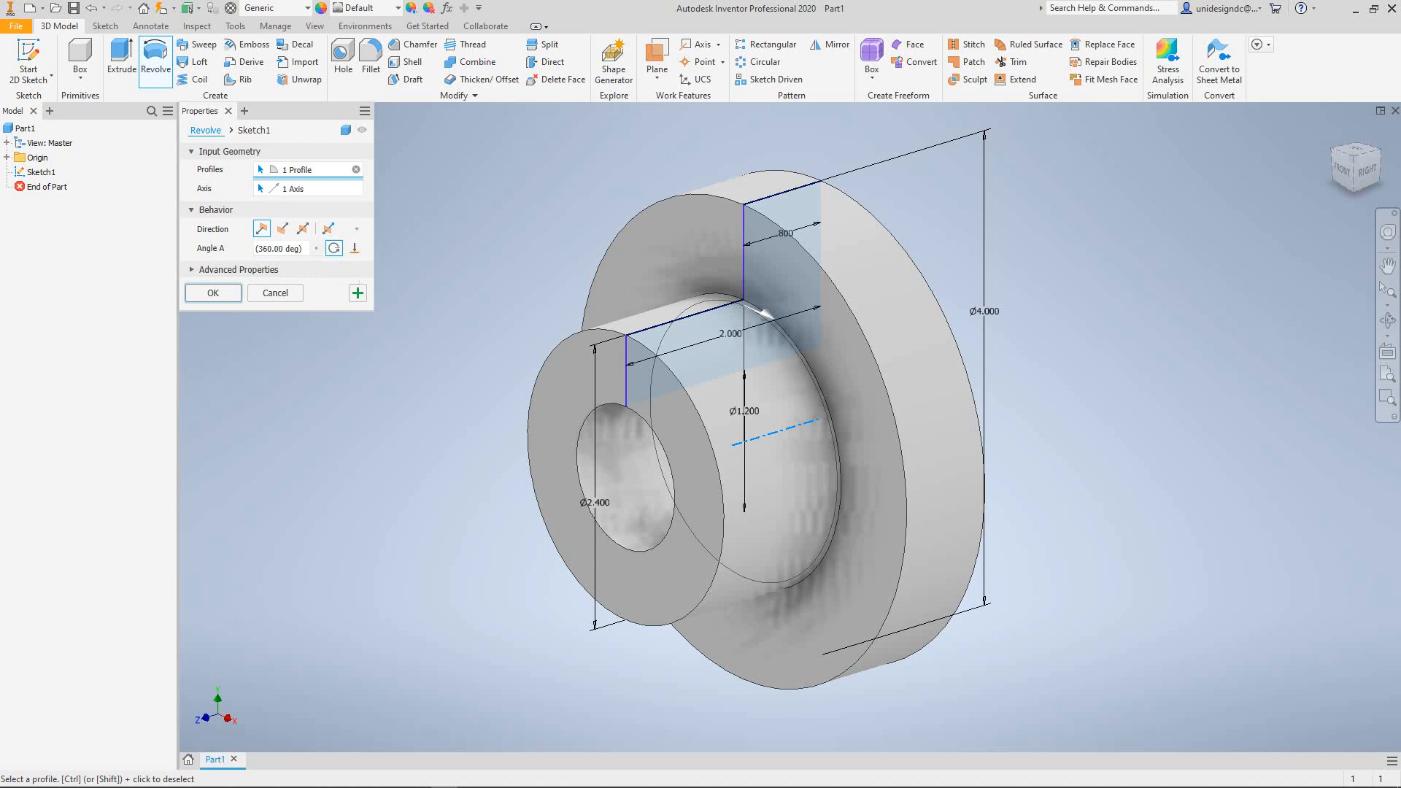
{"action": "type", "text": "90"}
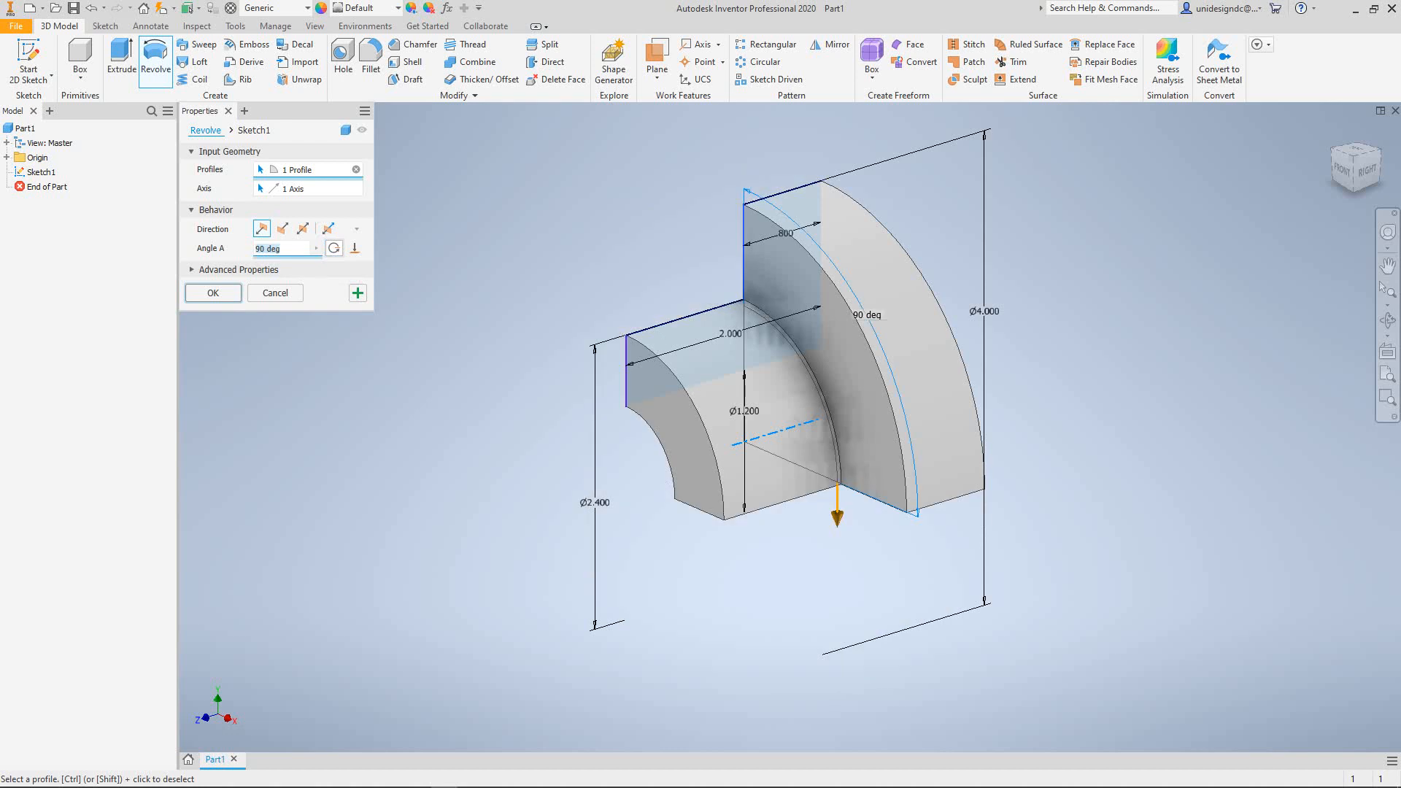
{"action": "left_click", "coordinate": [334, 248]}
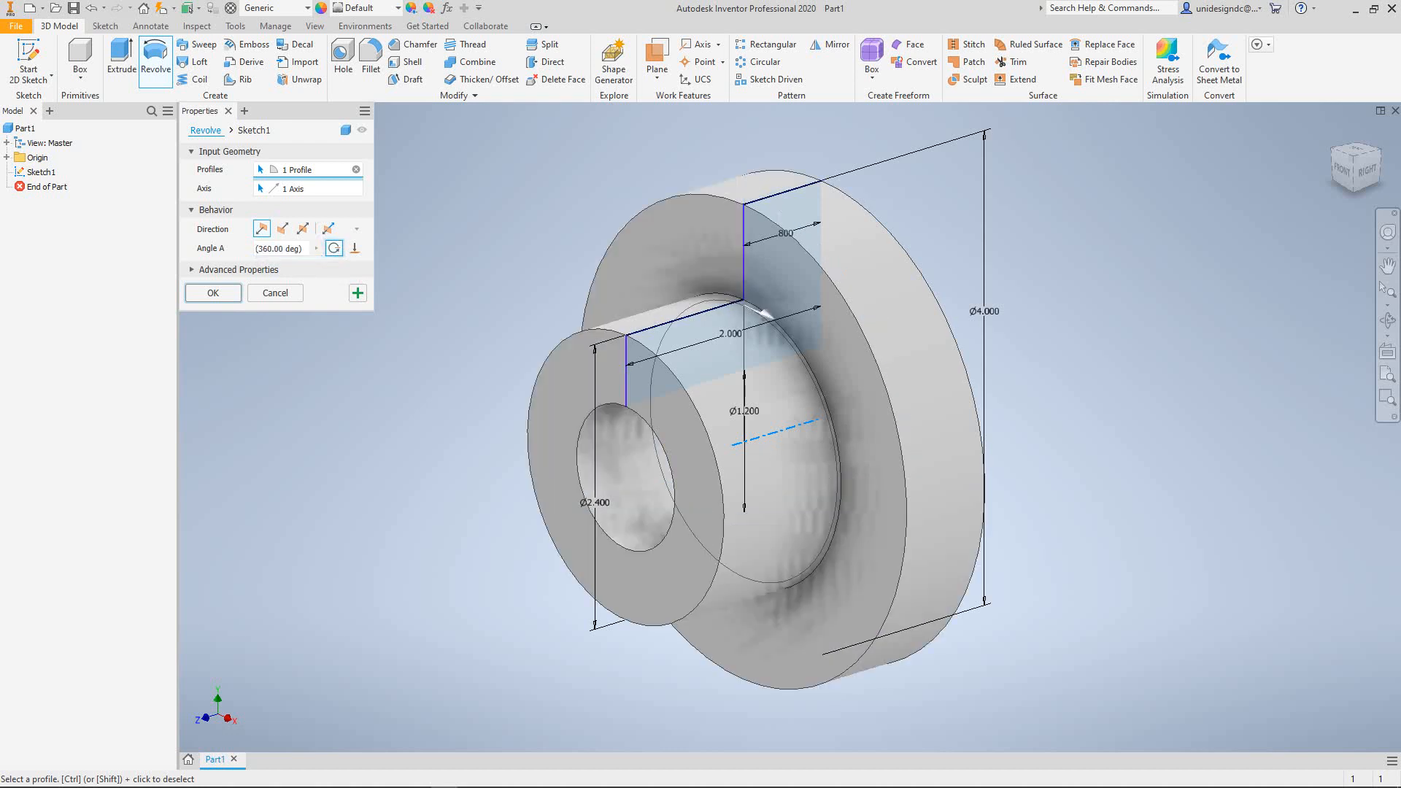
{"action": "key", "text": "Return"}
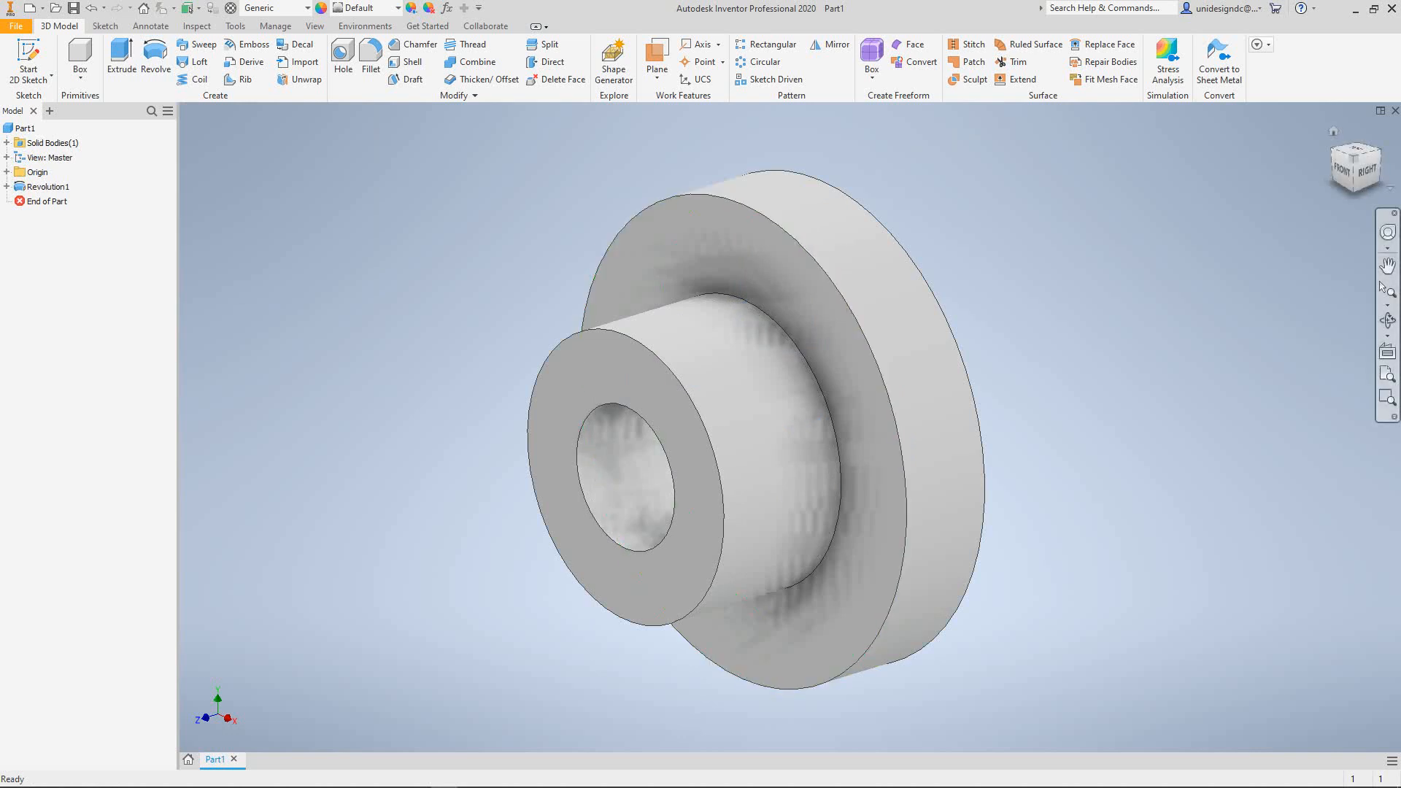
Examine the revolved part from several angles, including the home view and its back side
{"action": "middle_click_drag", "start_coordinate": [723, 447], "coordinate": [723, 447], "text": "shift"}
{"action": "left_click_drag", "start_coordinate": [1355, 165], "coordinate": [1380, 153]}
{"action": "left_click", "coordinate": [1387, 320]}
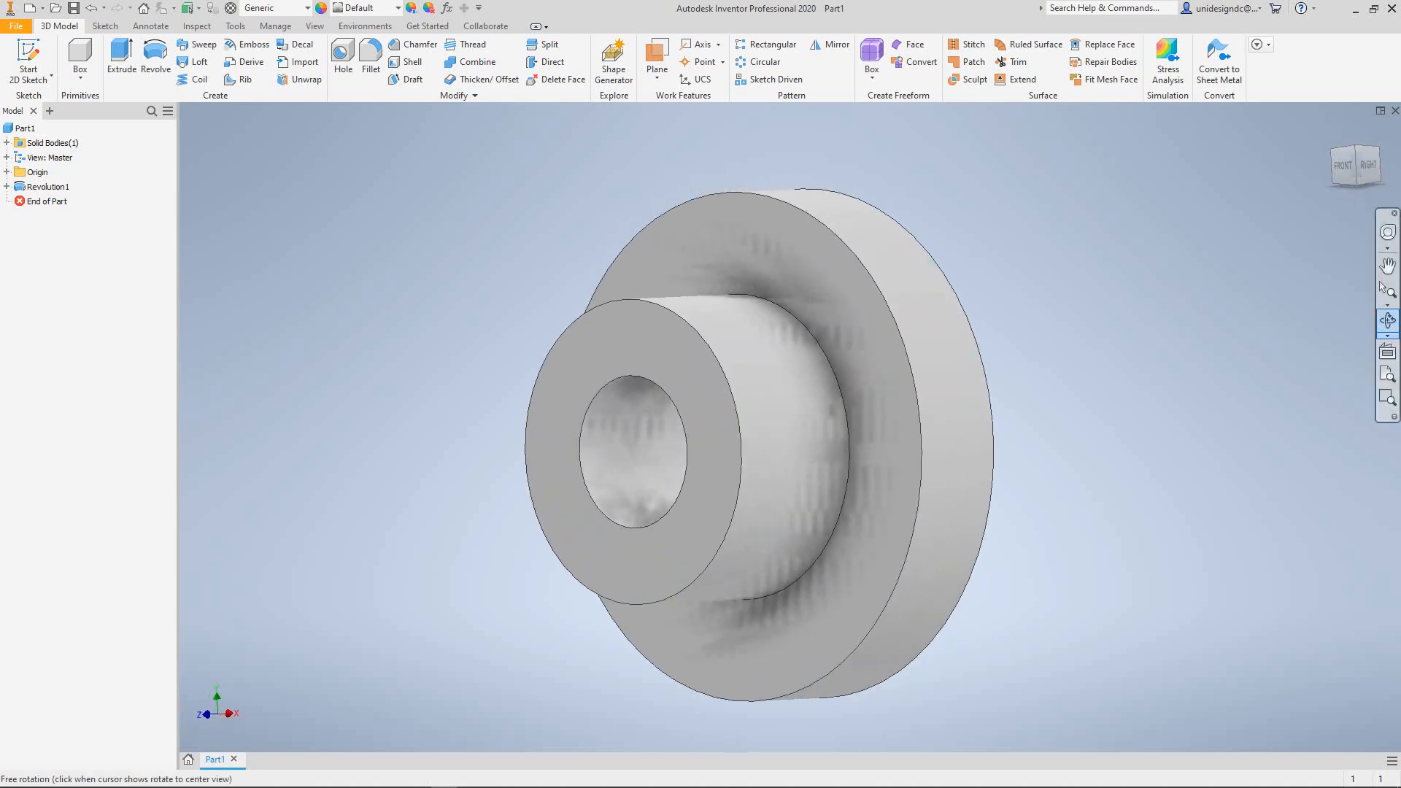
{"action": "key", "text": "Escape"}
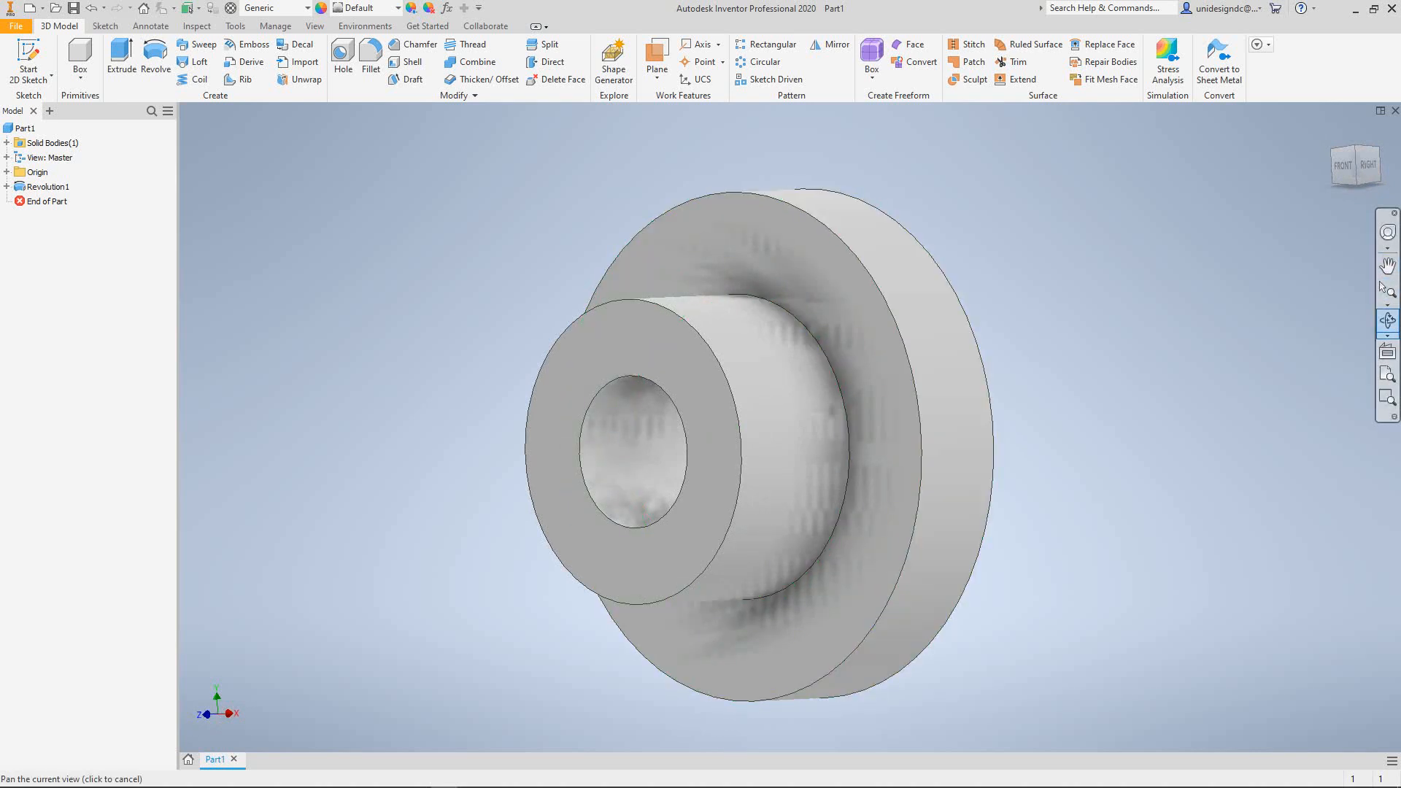
{"action": "mouse_move", "coordinate": [1369, 165]}
{"action": "left_mouse_down"}
{"action": "mouse_move", "coordinate": [1369, 189]}
{"action": "mouse_move", "coordinate": [1369, 167]}
{"action": "left_mouse_up"}
{"action": "left_click", "coordinate": [1387, 321]}
{"action": "key", "text": "Escape"}
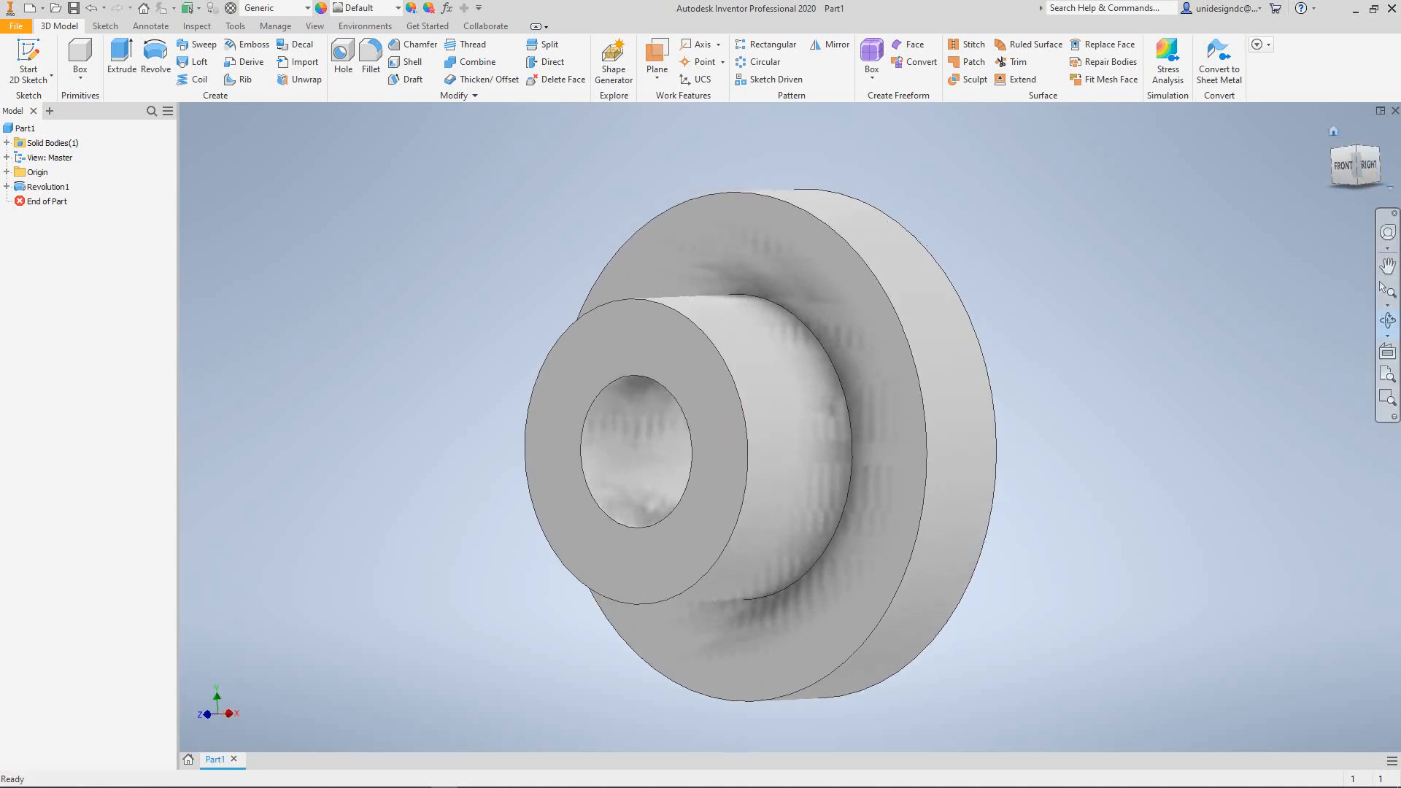
{"action": "left_click", "coordinate": [1333, 132]}
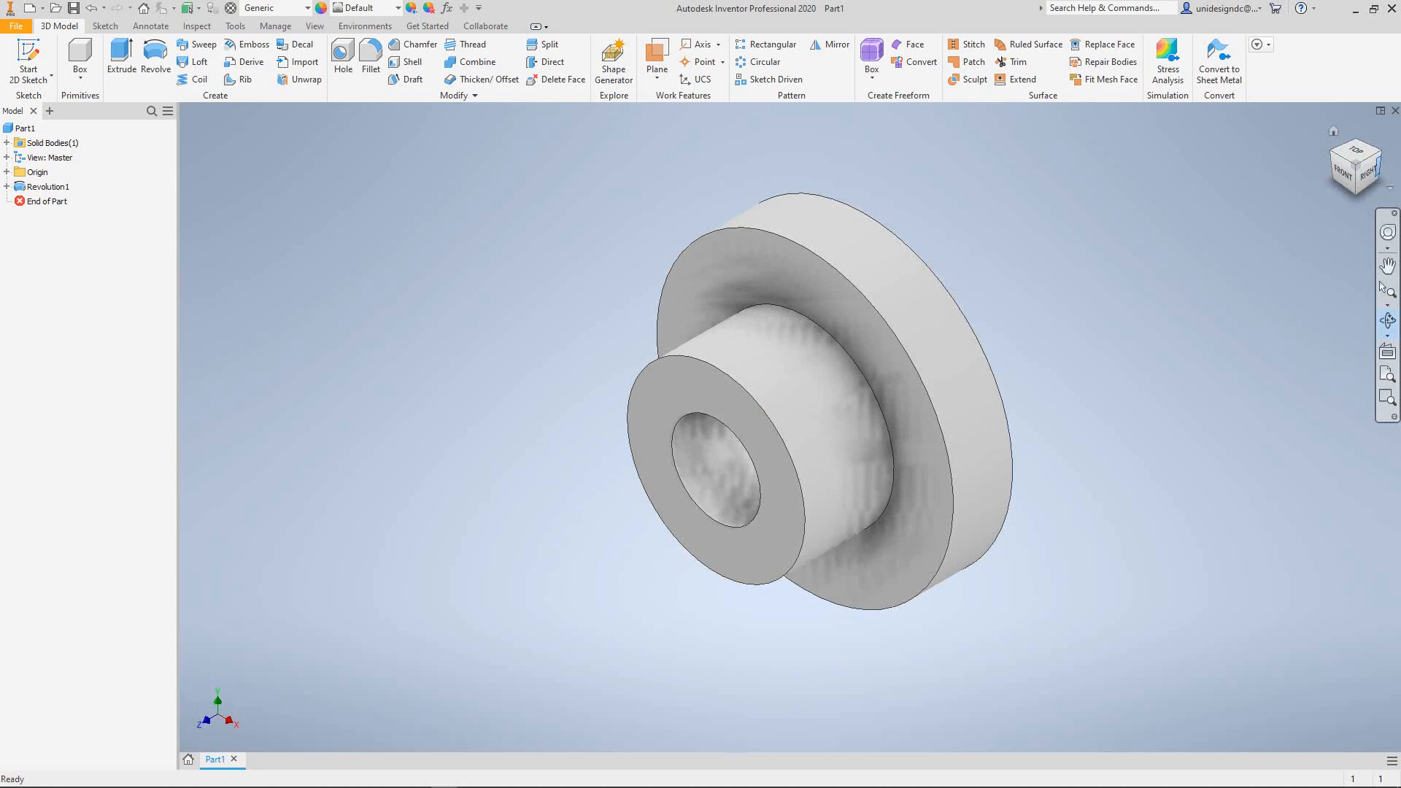
{"action": "left_click", "coordinate": [1378, 167]}
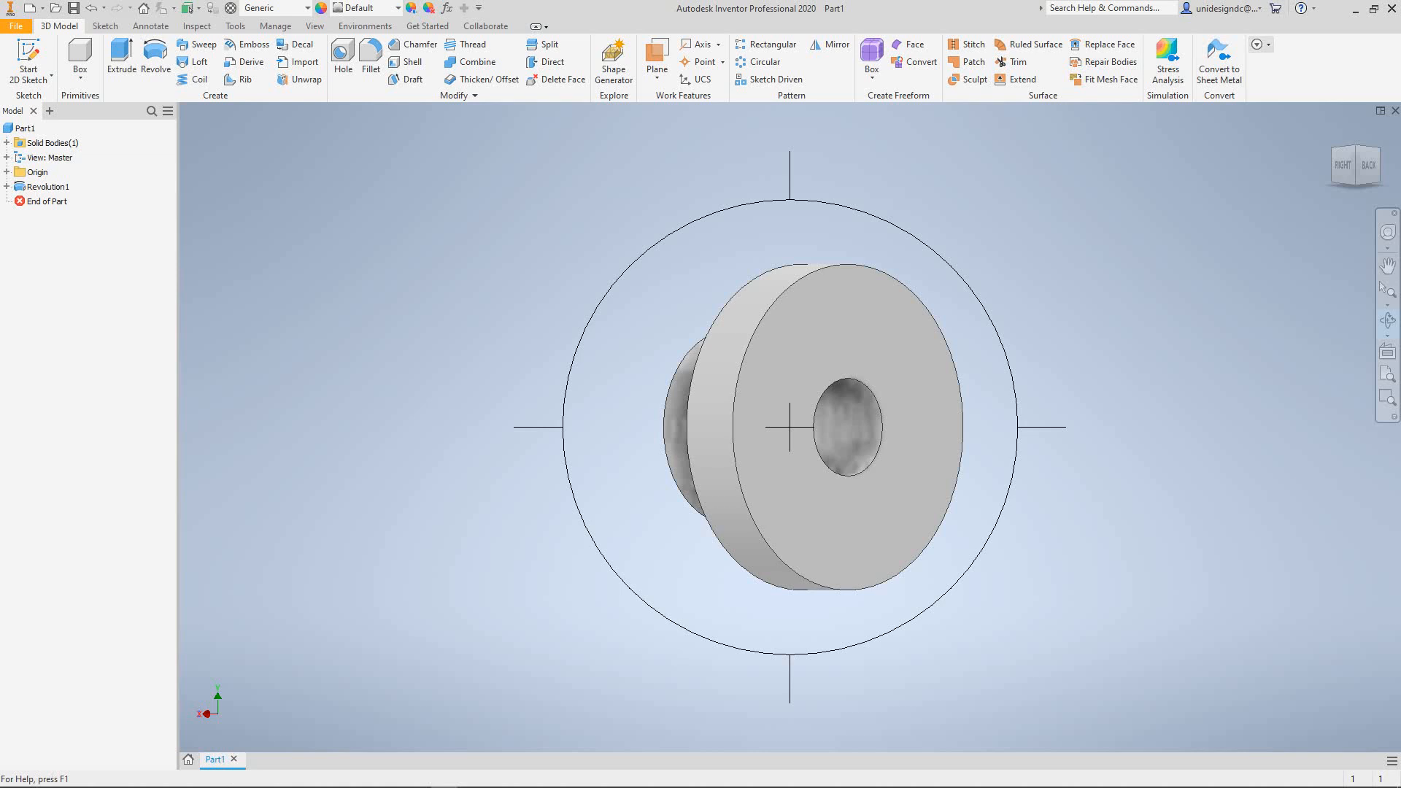
Hide the Primitives tool group and show it again
{"action": "left_click", "coordinate": [1261, 45]}
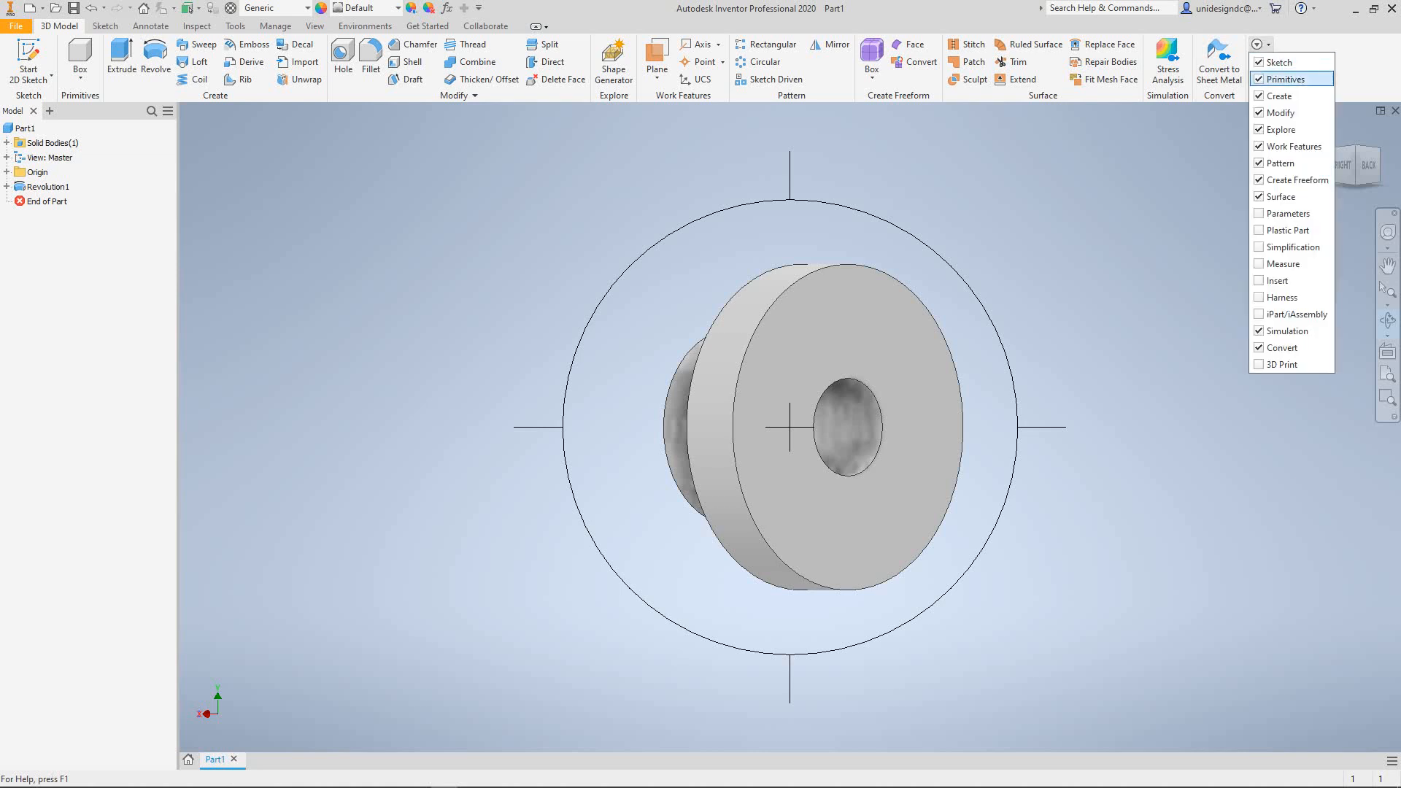
{"action": "left_click", "coordinate": [1286, 79]}
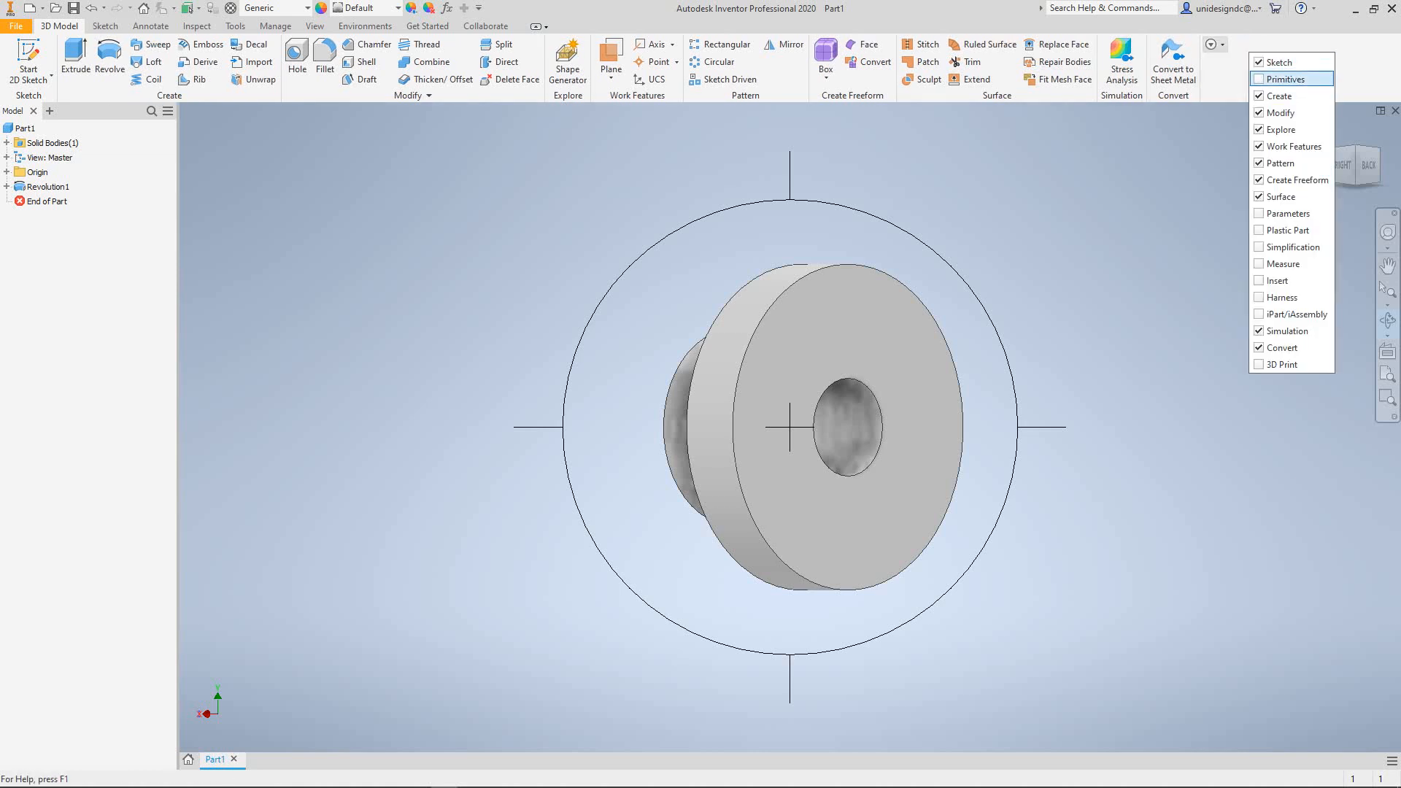
{"action": "left_click", "coordinate": [1285, 79]}
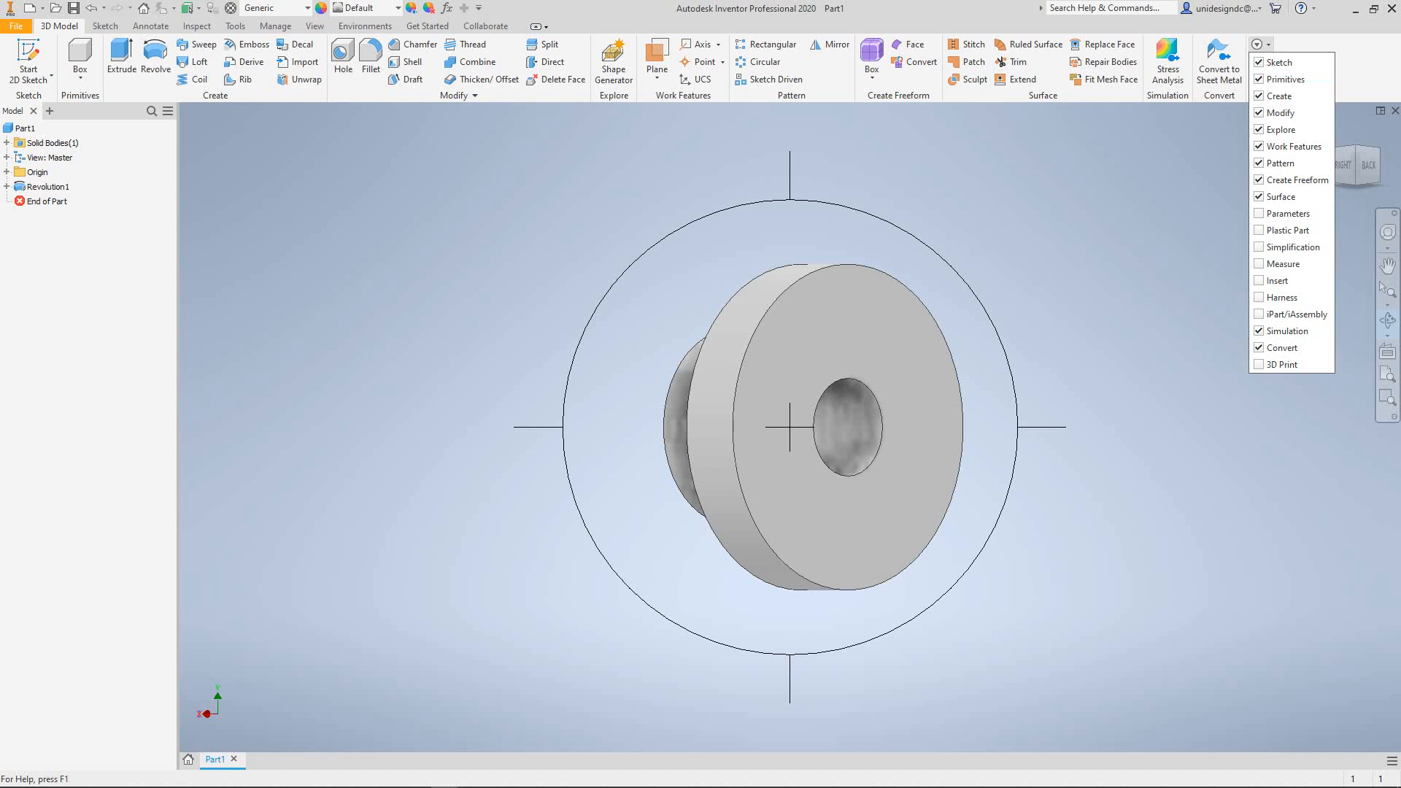
{"action": "key", "text": "Escape"}
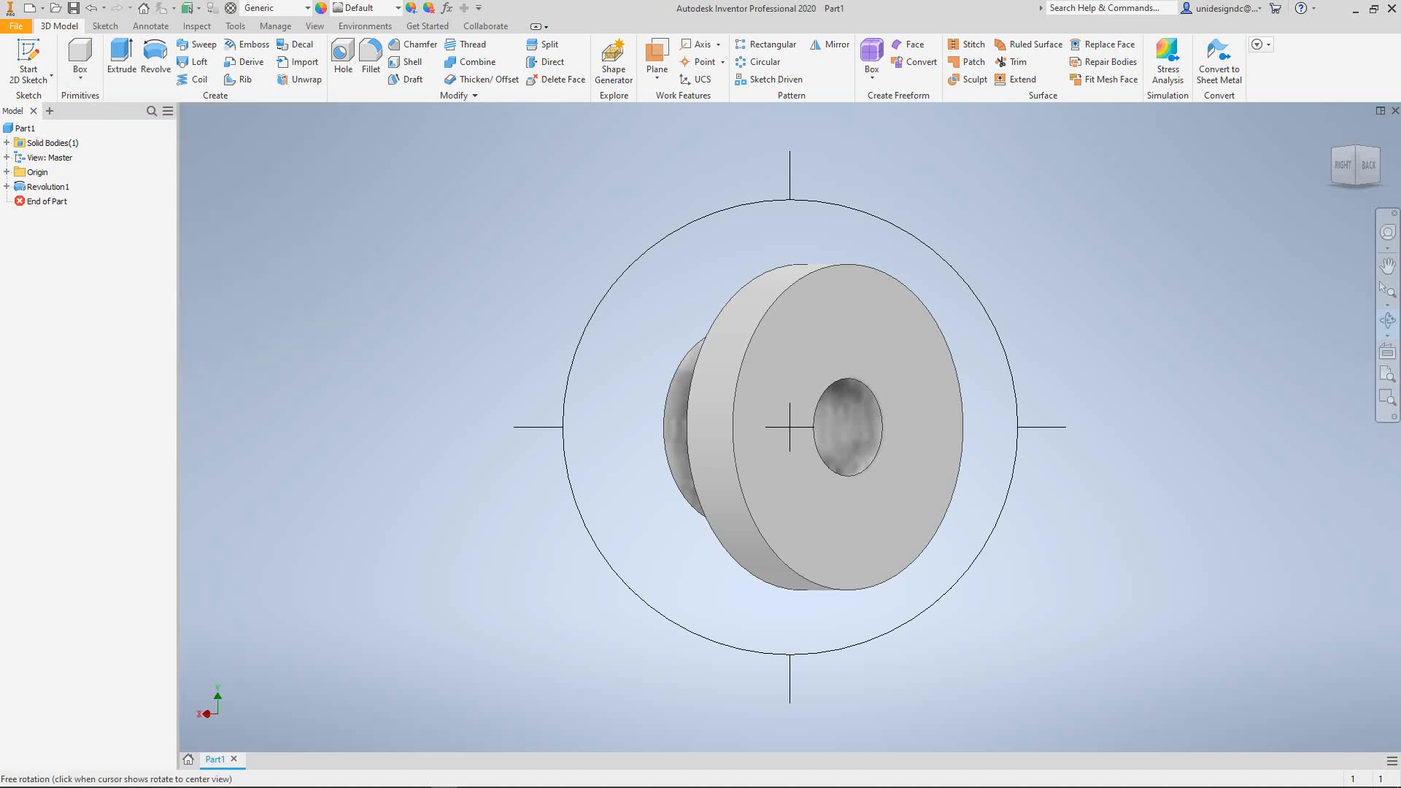
Leave the free orbit and examine the flange's flat face from an angled view at different zoom levels
{"action": "right_click", "coordinate": [374, 184]}
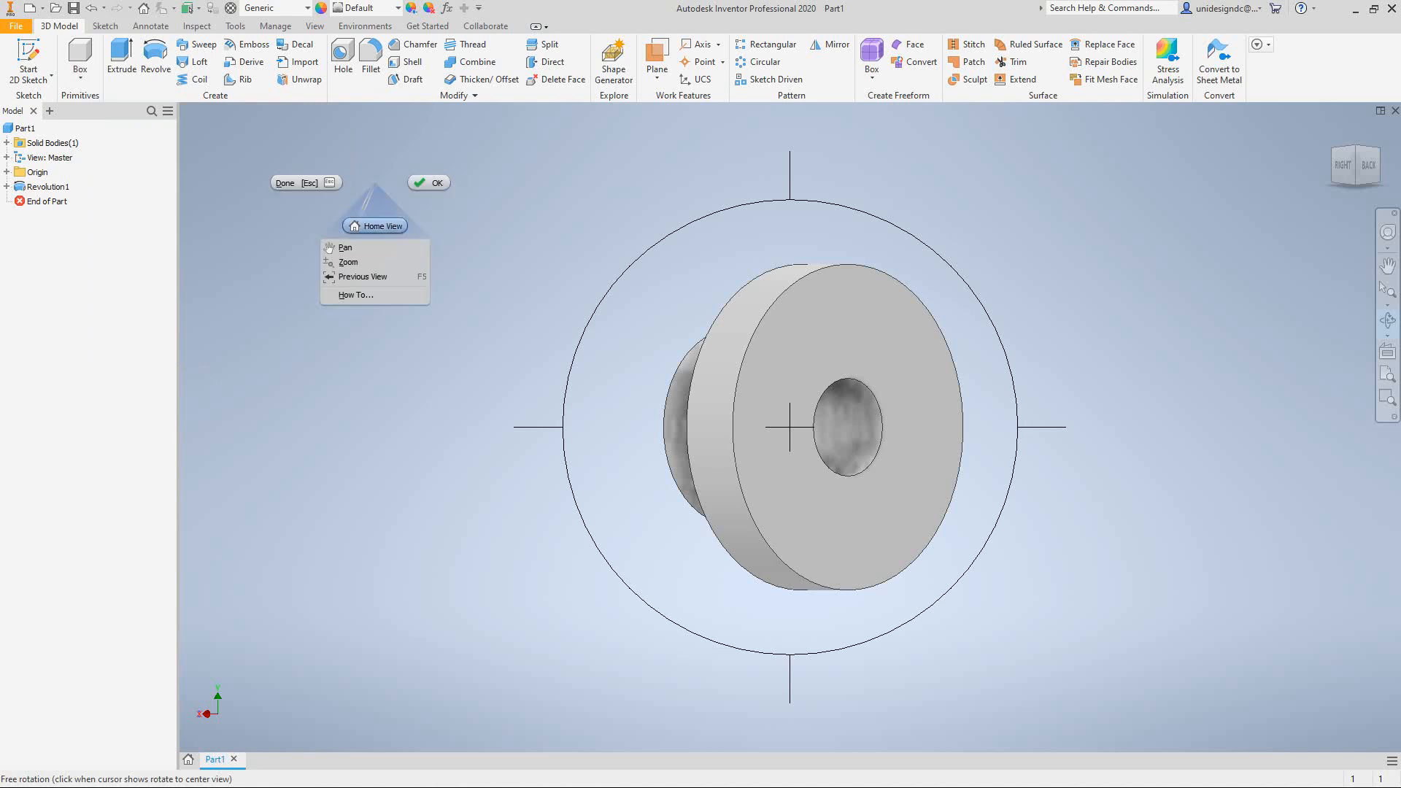
{"action": "key", "text": "Escape"}
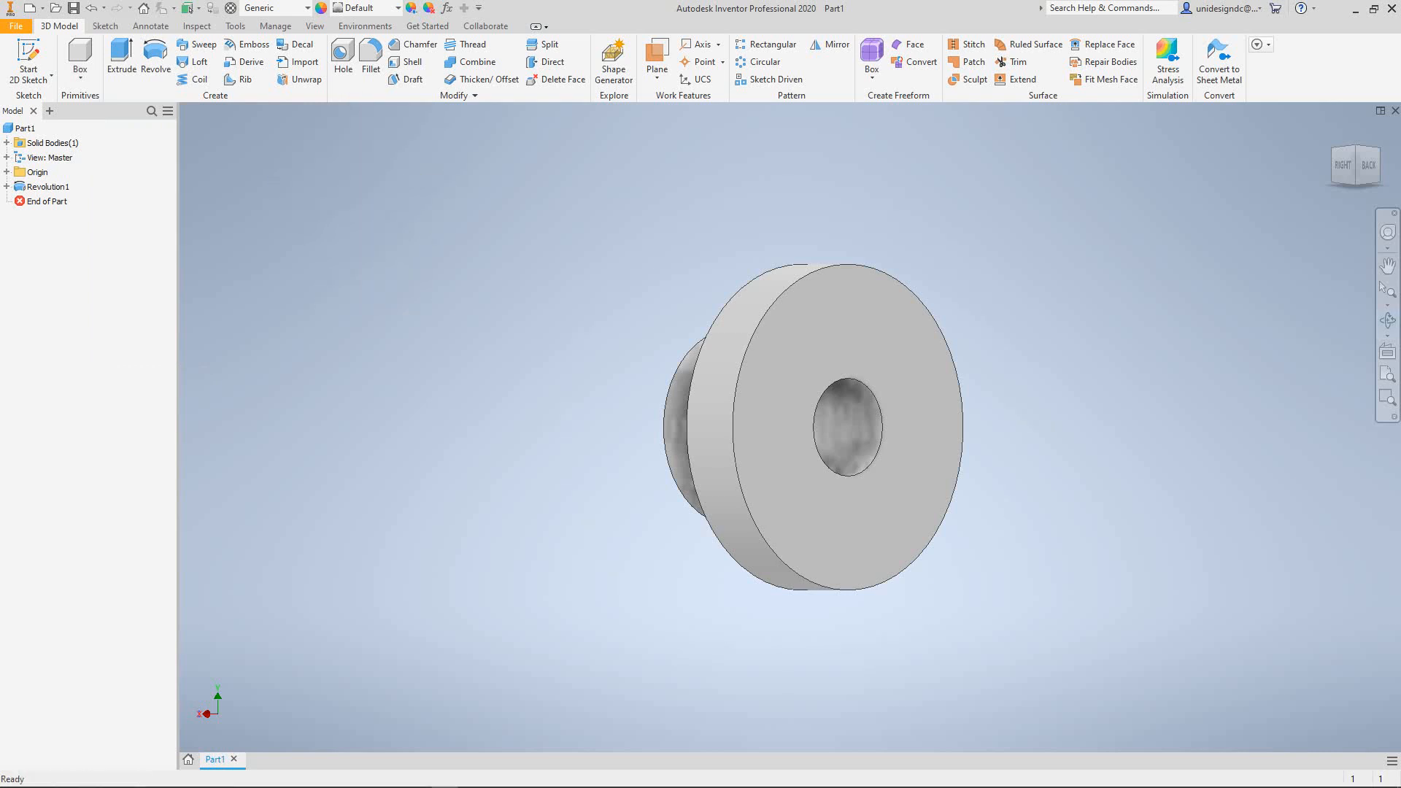
{"action": "middle_click_drag", "start_coordinate": [788, 429], "coordinate": [696, 468]}
{"action": "scroll", "coordinate": [696, 467], "scroll_direction": "down", "scroll_amount": 3}
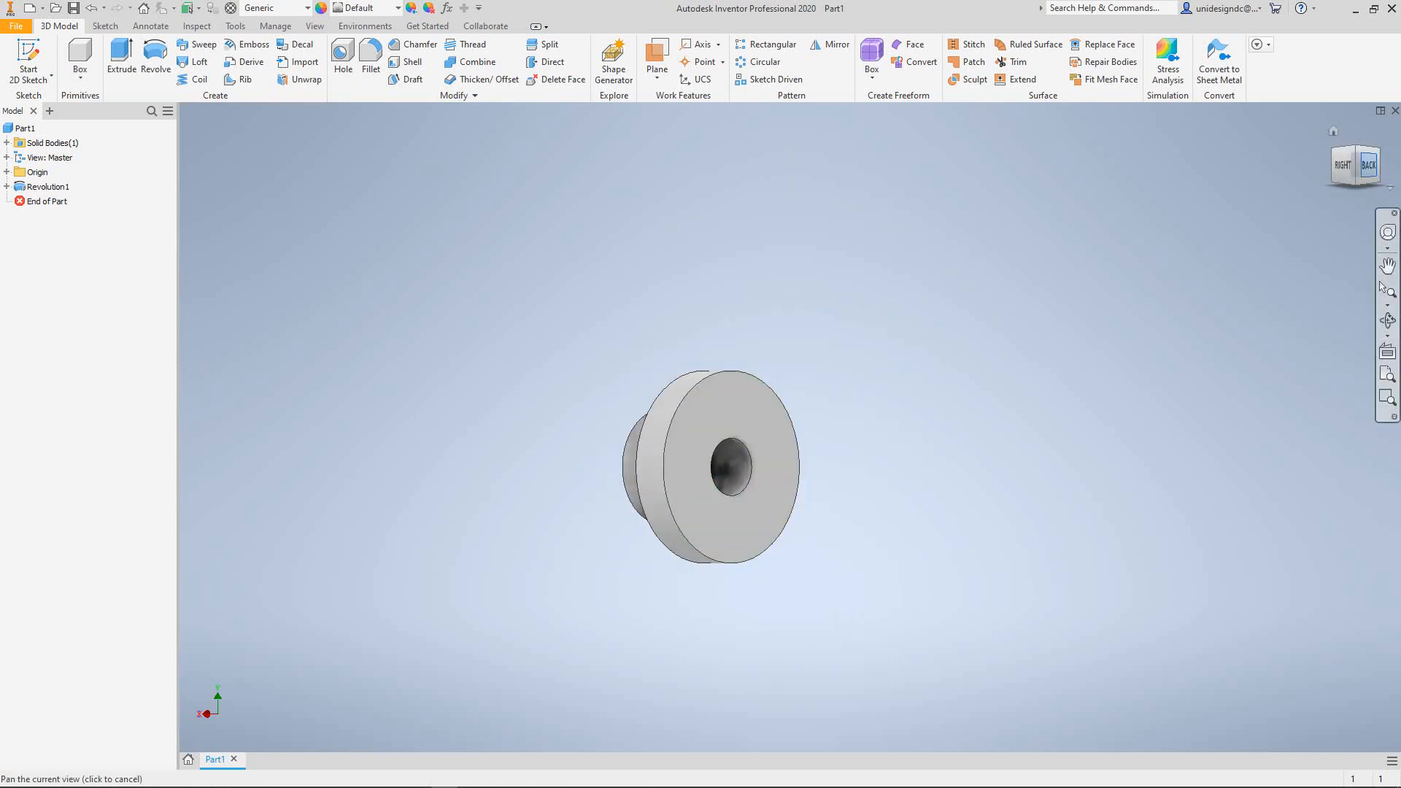
{"action": "middle_click_drag", "start_coordinate": [697, 468], "coordinate": [696, 467], "text": "shift"}
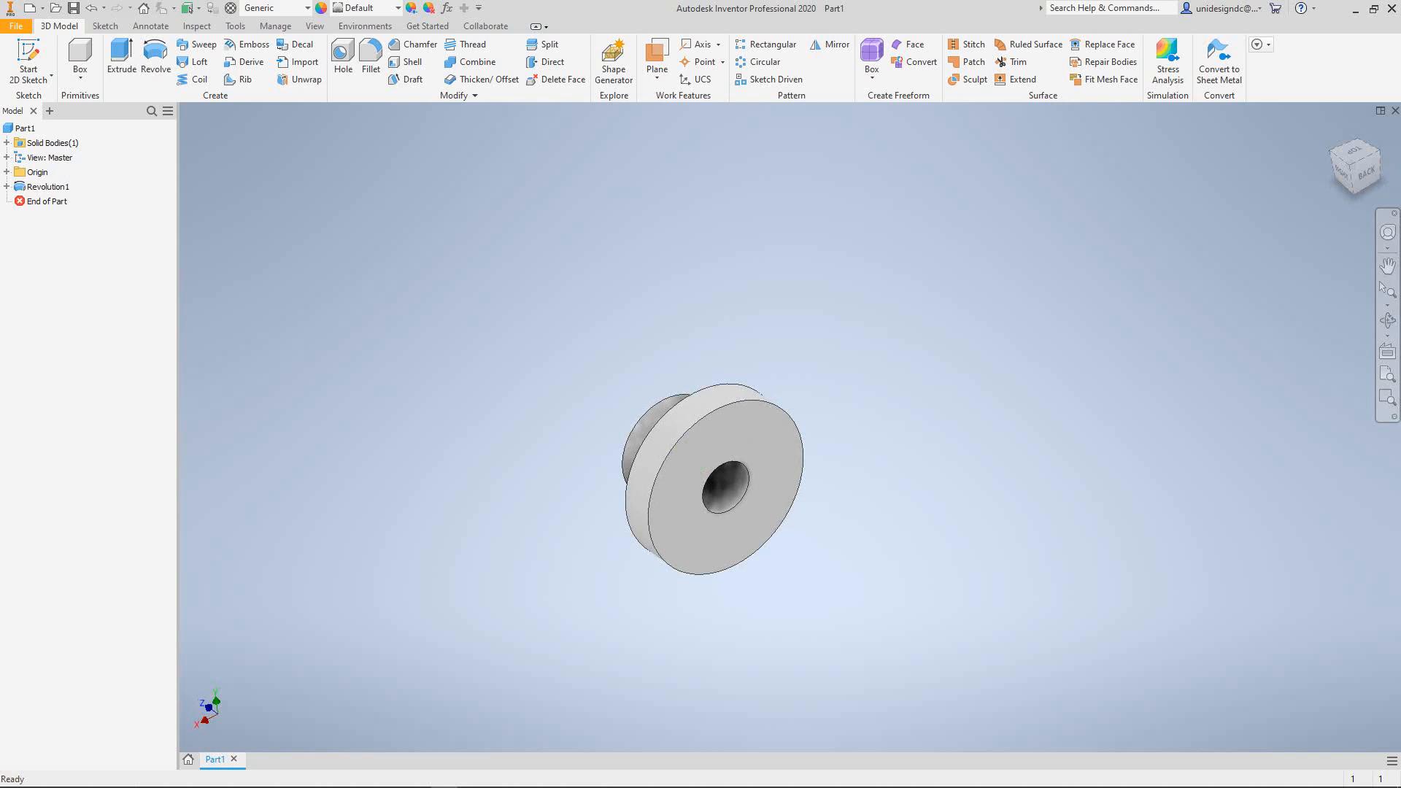
{"action": "left_click", "coordinate": [733, 536]}
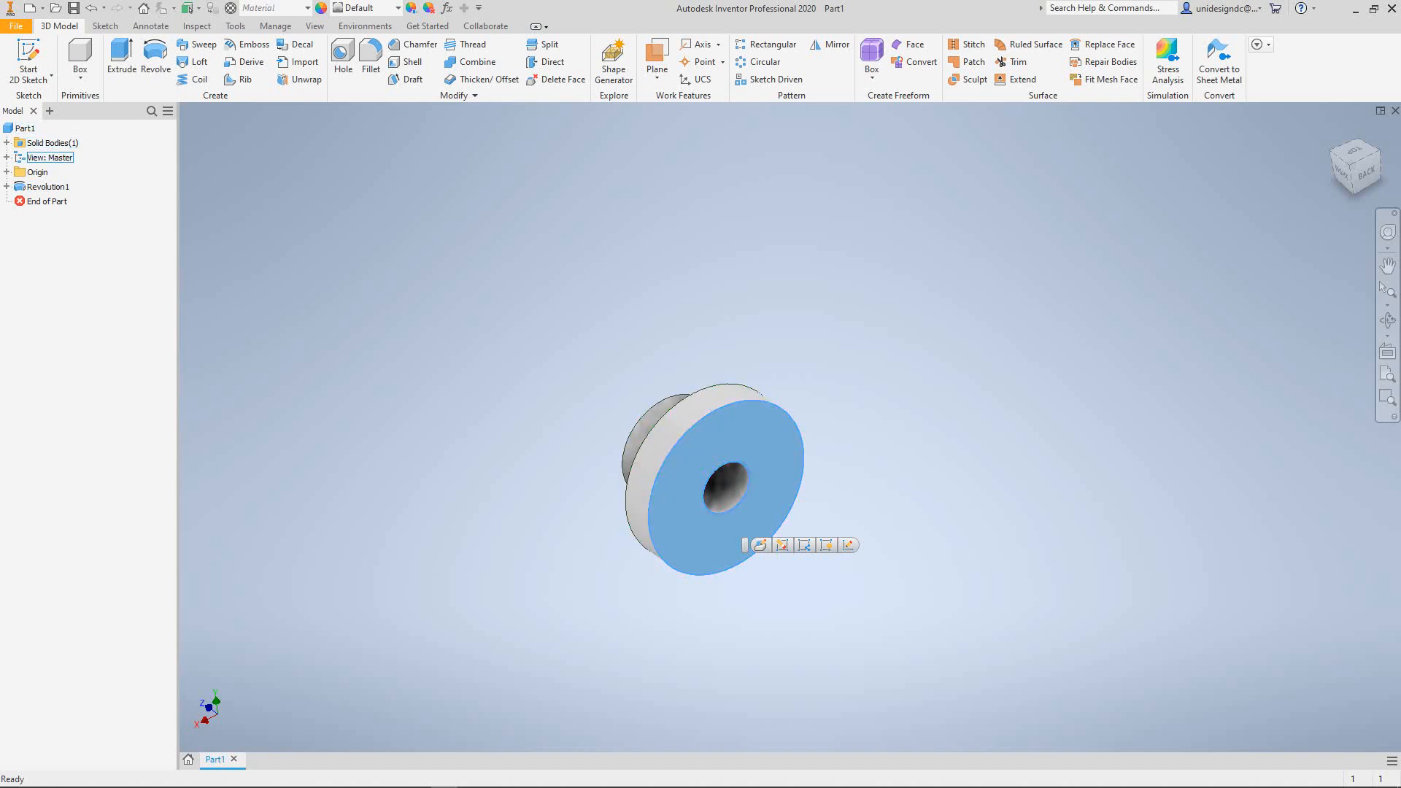
{"action": "key", "text": "Escape"}
{"action": "scroll", "coordinate": [655, 492], "scroll_direction": "up", "scroll_amount": 5}
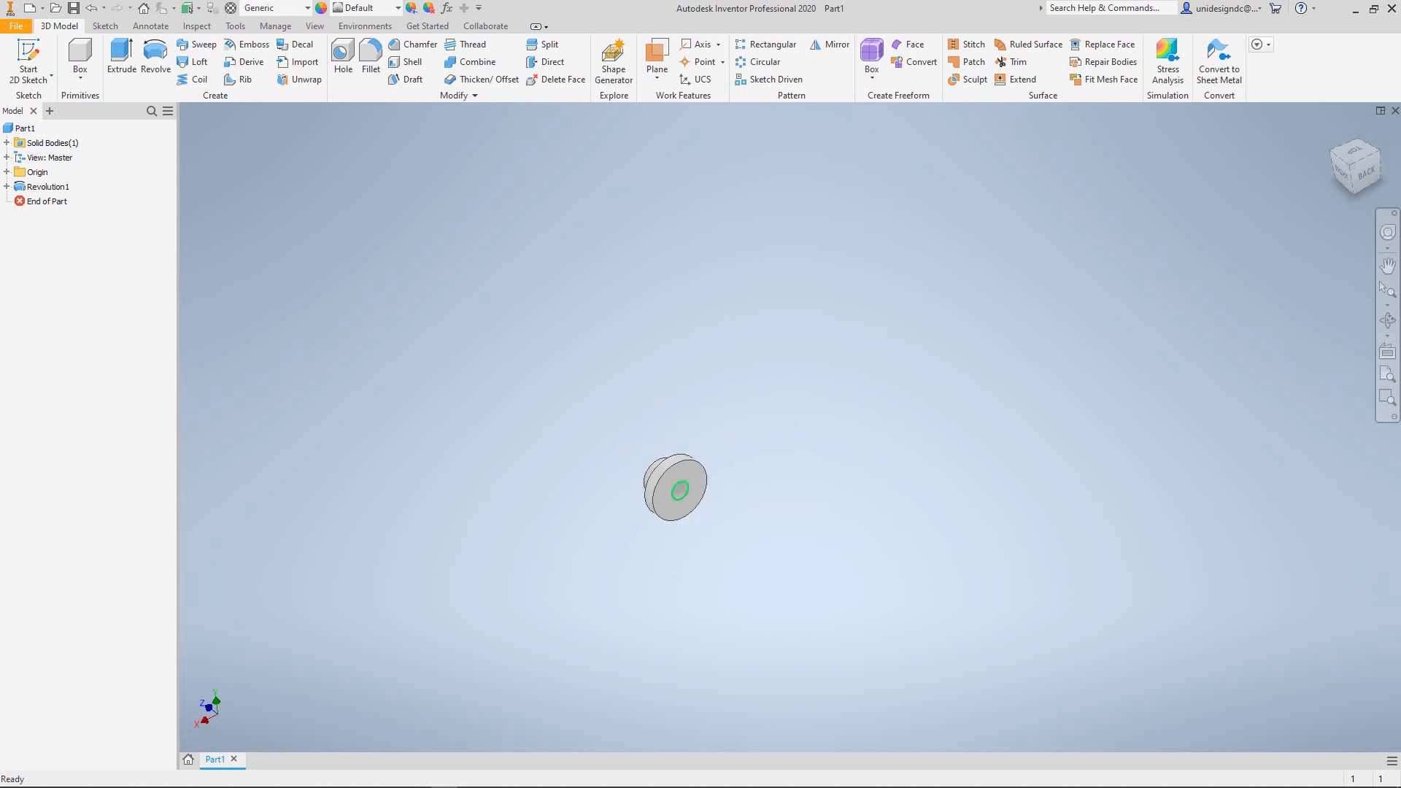
{"action": "scroll", "coordinate": [665, 498], "scroll_direction": "up", "scroll_amount": 4}
{"action": "scroll", "coordinate": [669, 500], "scroll_direction": "down", "scroll_amount": 9}
{"action": "scroll", "coordinate": [669, 500], "scroll_direction": "down", "scroll_amount": 4}
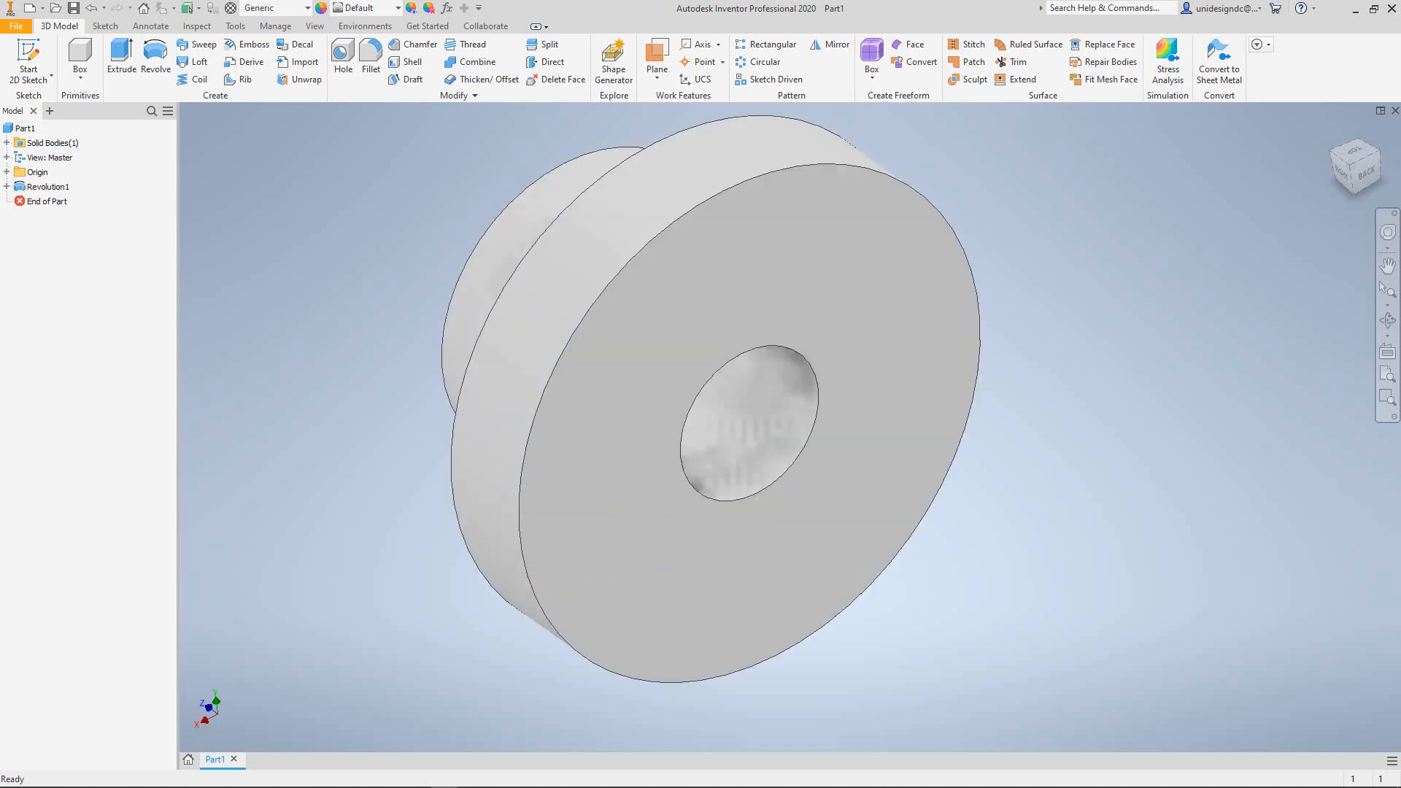
{"action": "scroll", "coordinate": [670, 498], "scroll_direction": "up", "scroll_amount": 3}
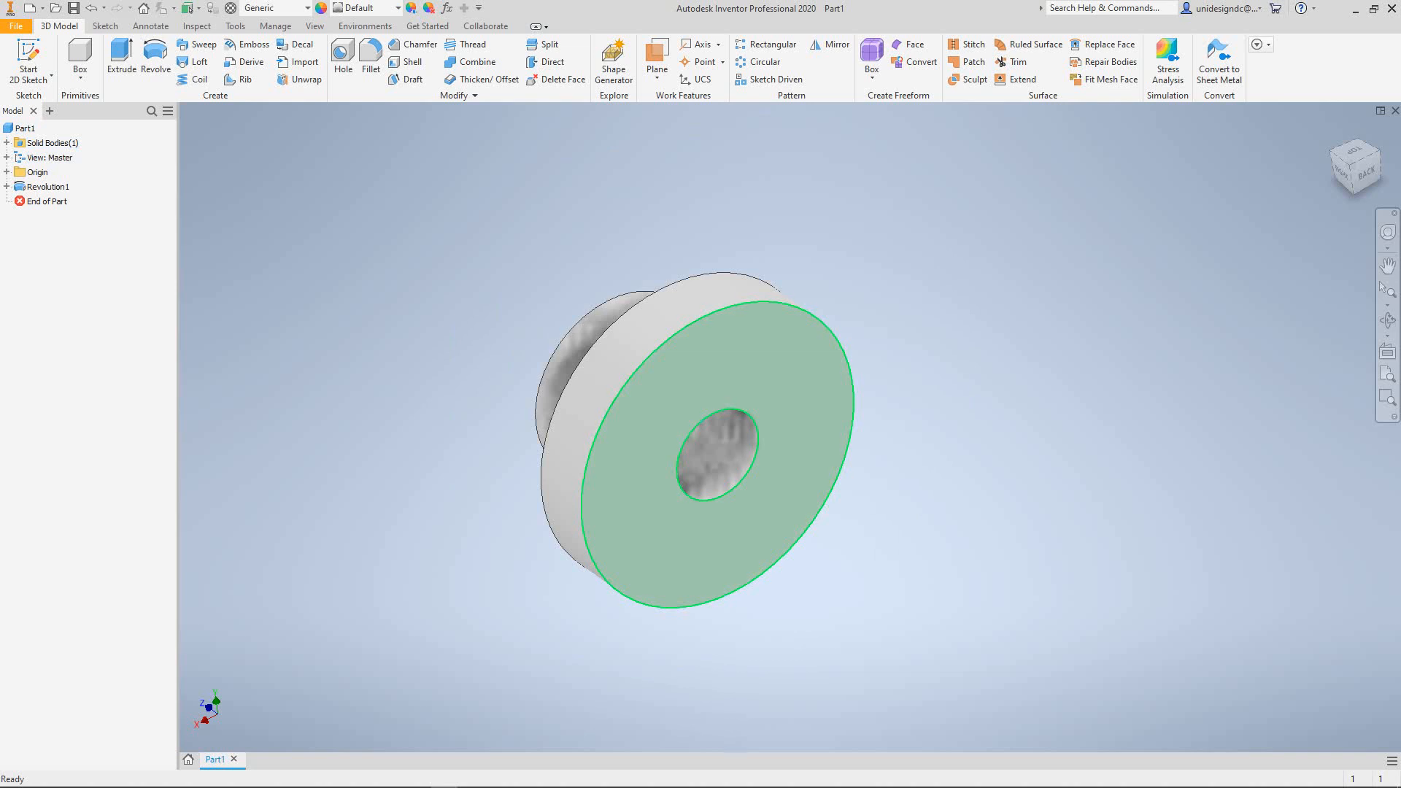
Inspect the flange's flat face, outer edge and bore by selecting each in turn, then clear the selection
{"action": "mouse_move", "coordinate": [670, 498]}
{"action": "left_click", "coordinate": [670, 503]}
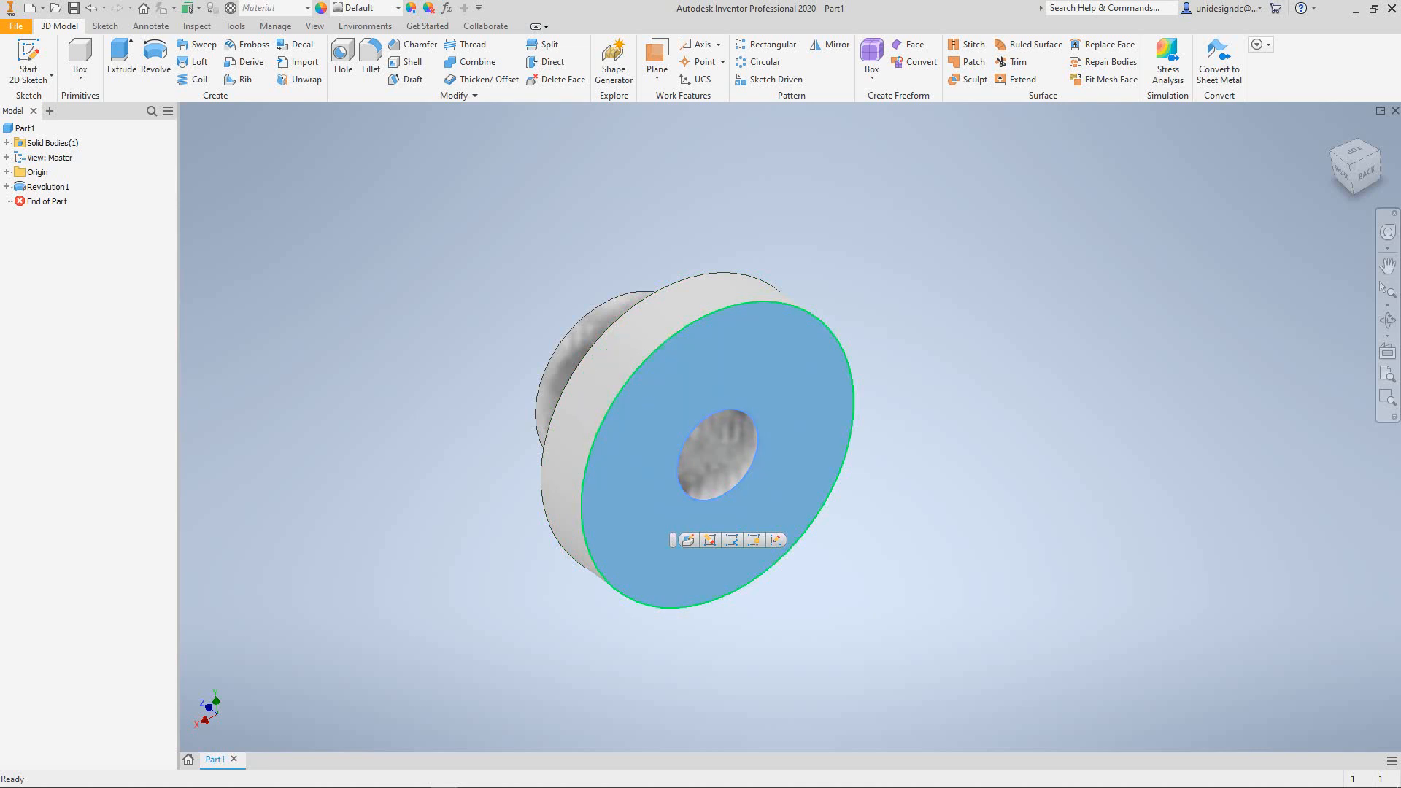
{"action": "left_click", "coordinate": [852, 406]}
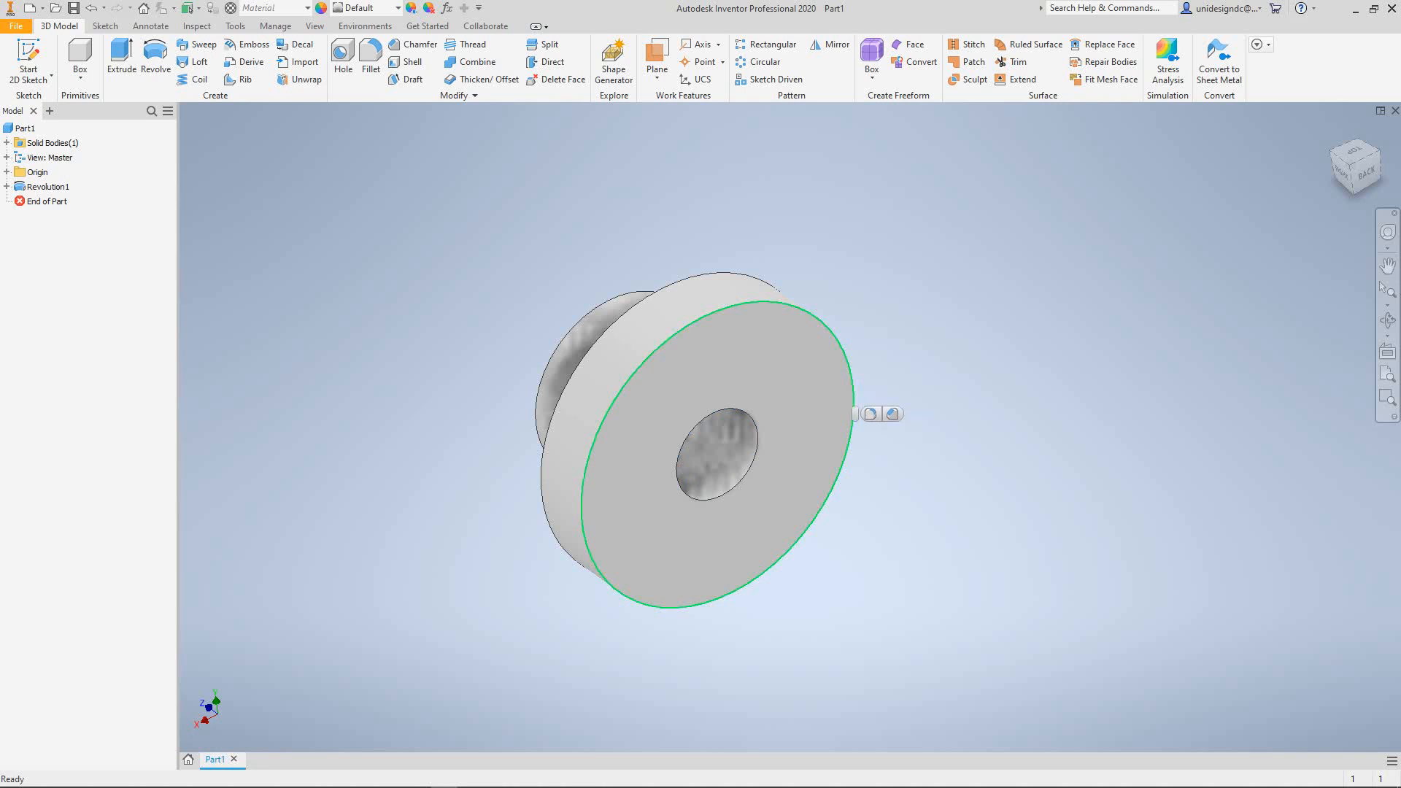
{"action": "left_click", "coordinate": [713, 444]}
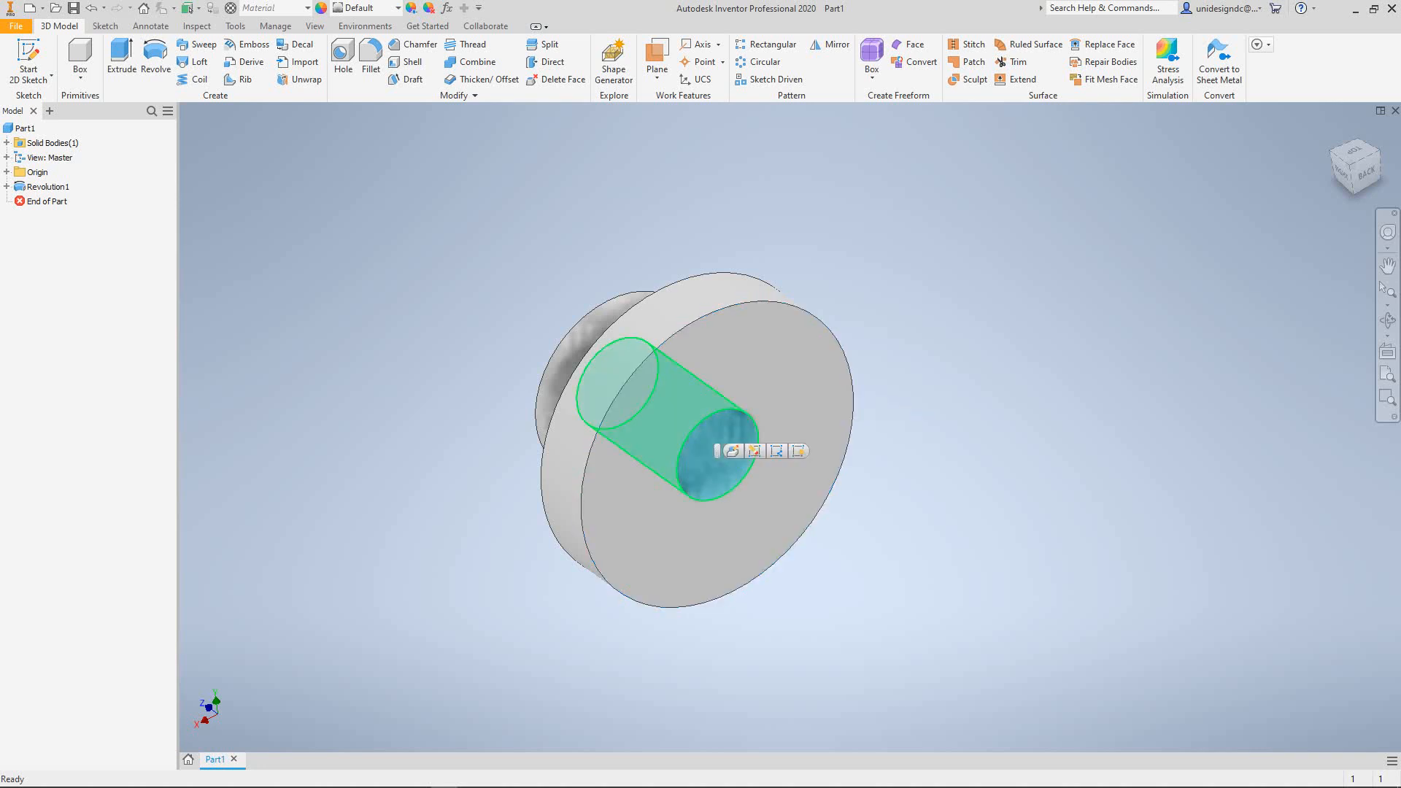
{"action": "key", "text": "Escape"}
{"action": "scroll", "coordinate": [937, 450], "scroll_direction": "down", "scroll_amount": 3}
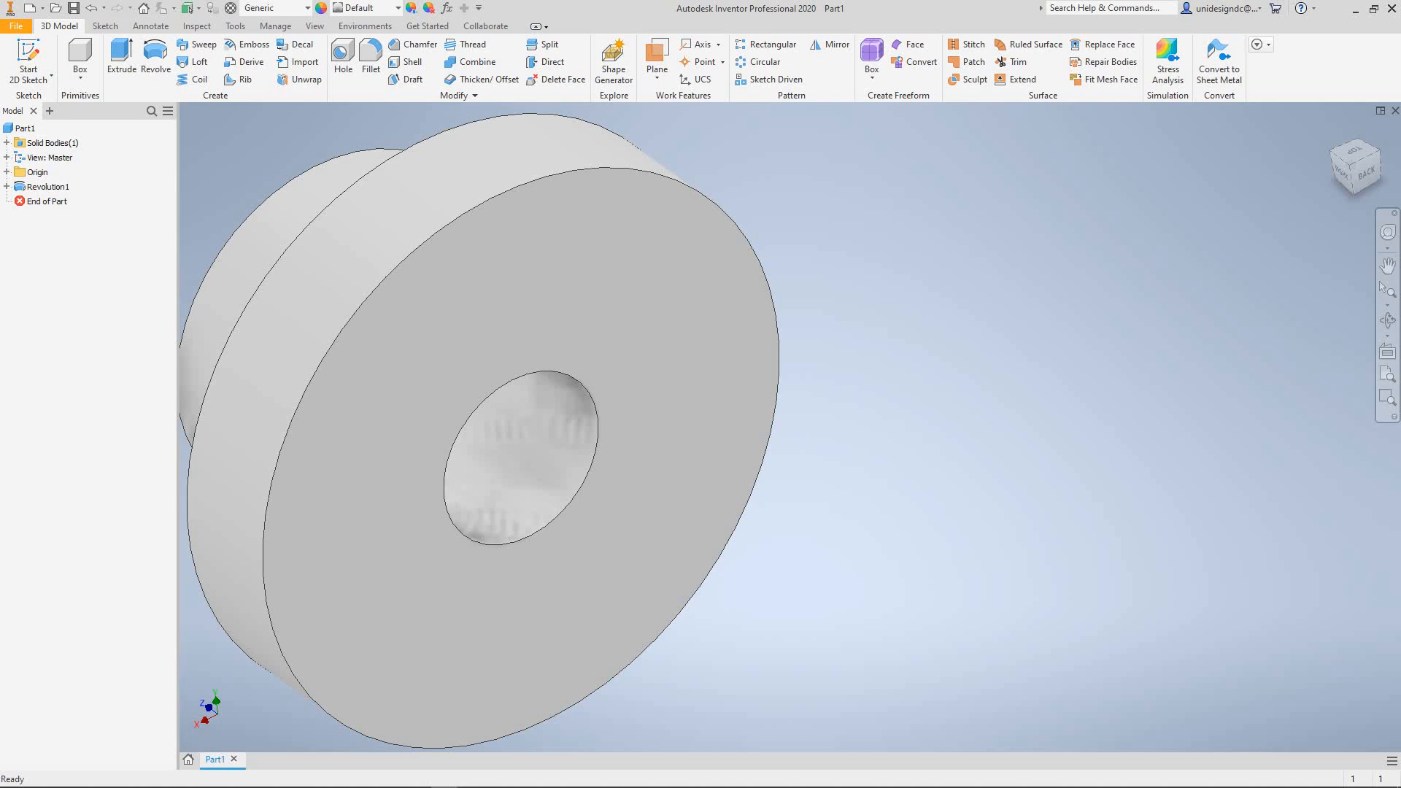
{"action": "scroll", "coordinate": [1048, 501], "scroll_direction": "down", "scroll_amount": 3}
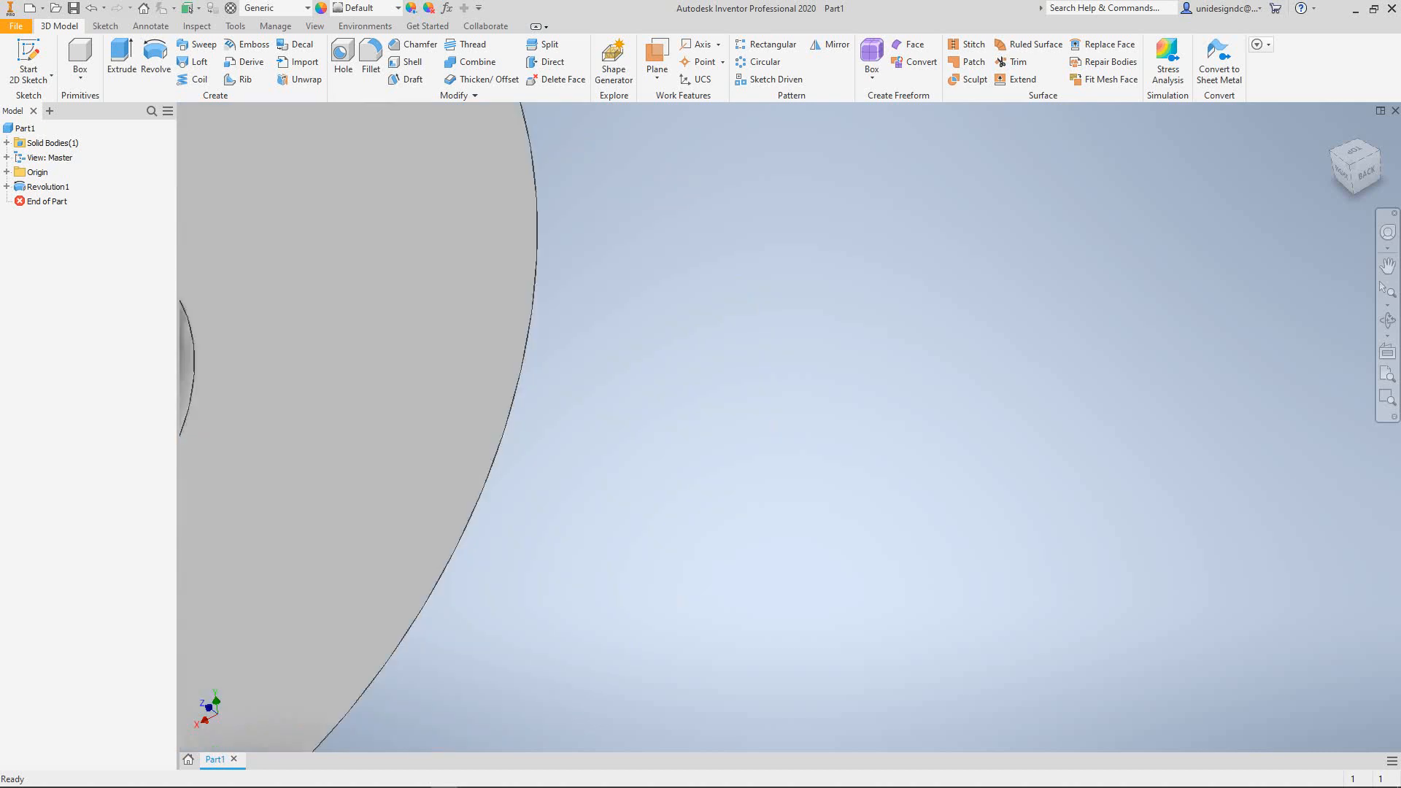
{"action": "scroll", "coordinate": [1048, 502], "scroll_direction": "up", "scroll_amount": 5}
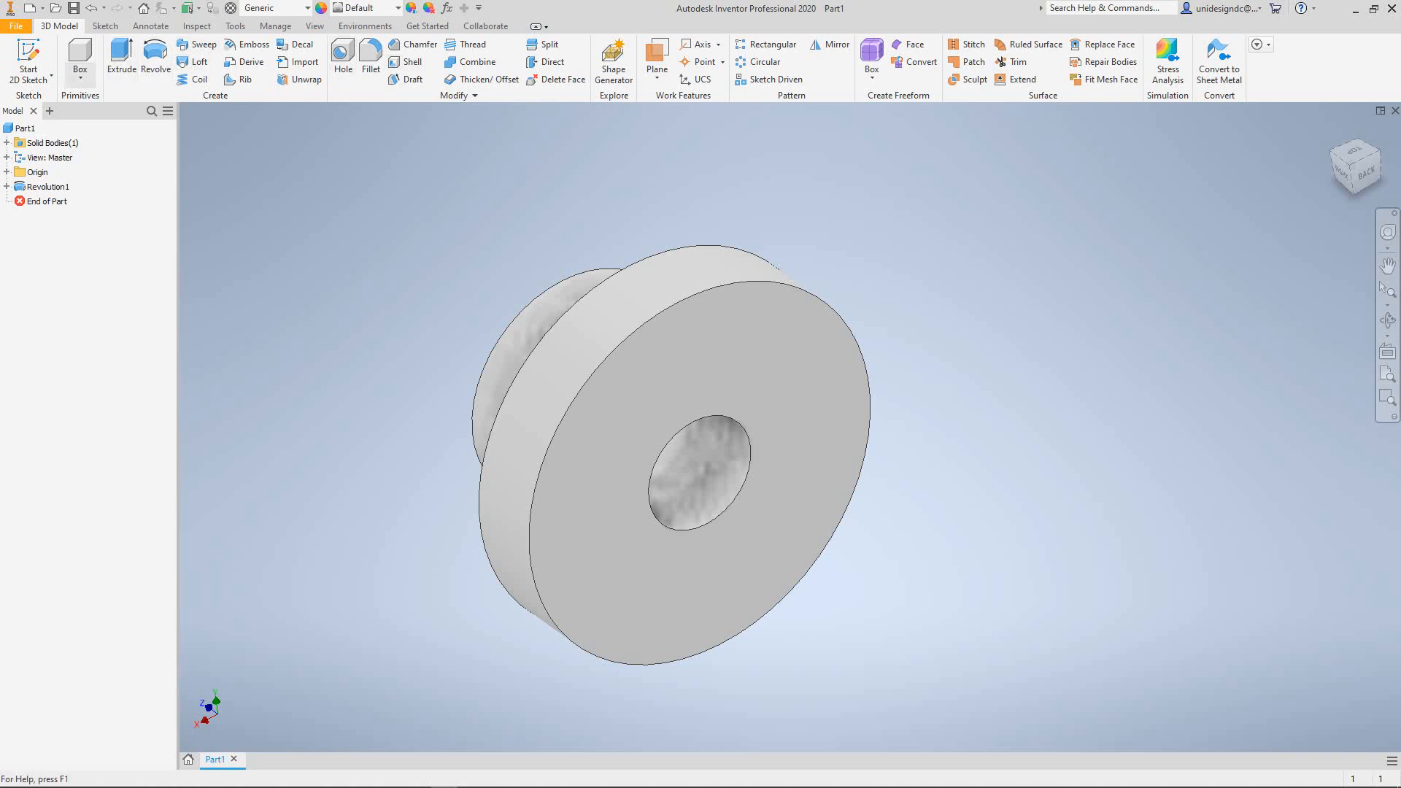
{"action": "left_click", "coordinate": [81, 73]}
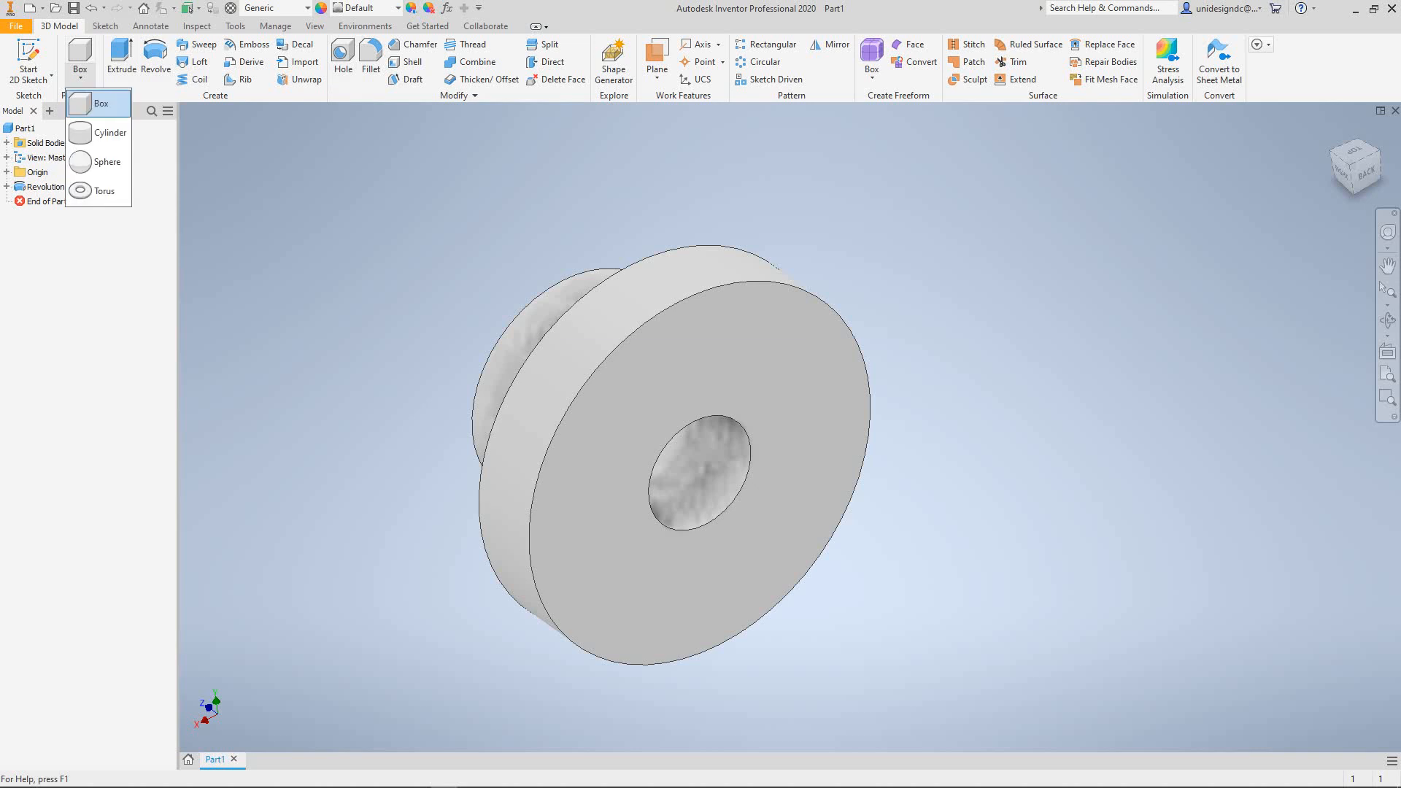
{"action": "key", "text": "Escape"}
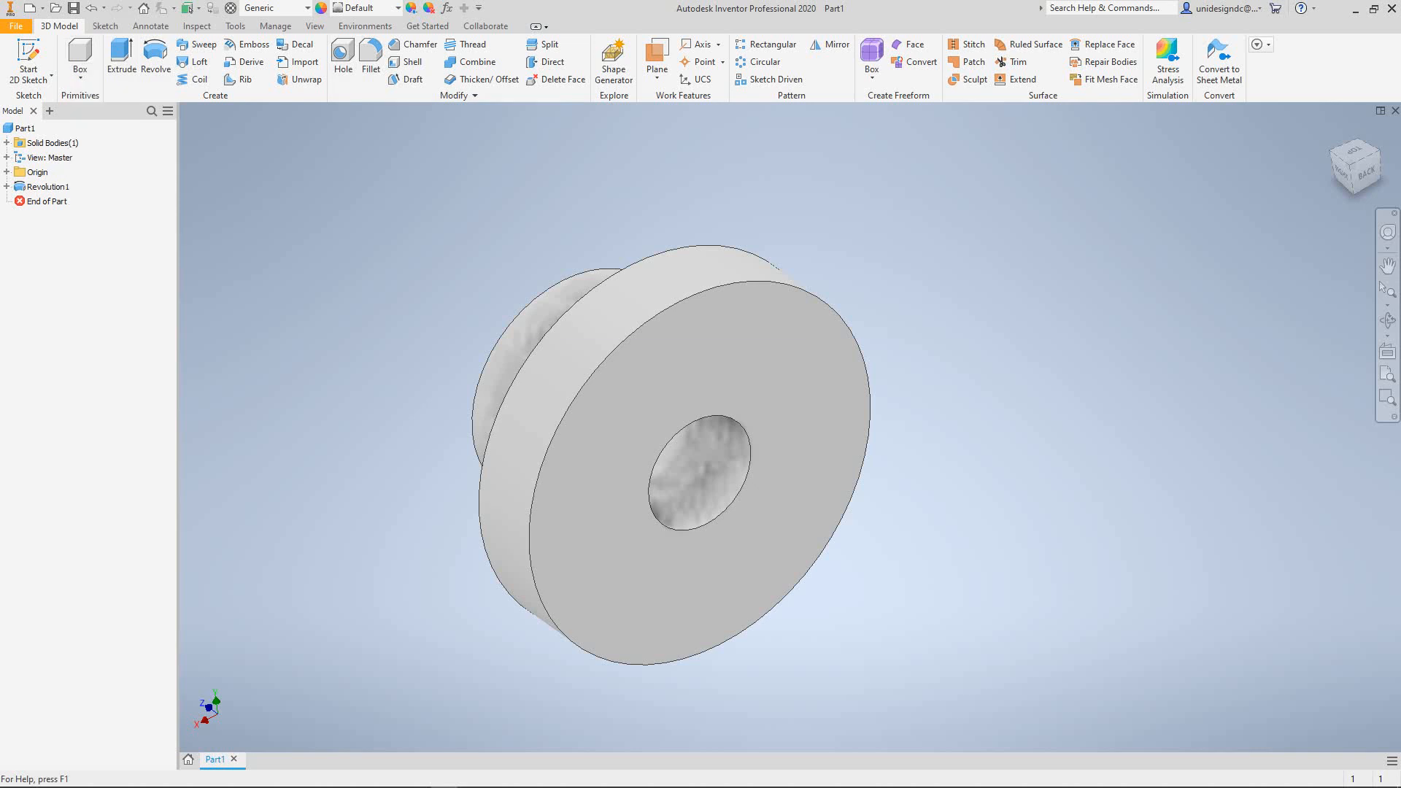
{"action": "key", "text": "s"}
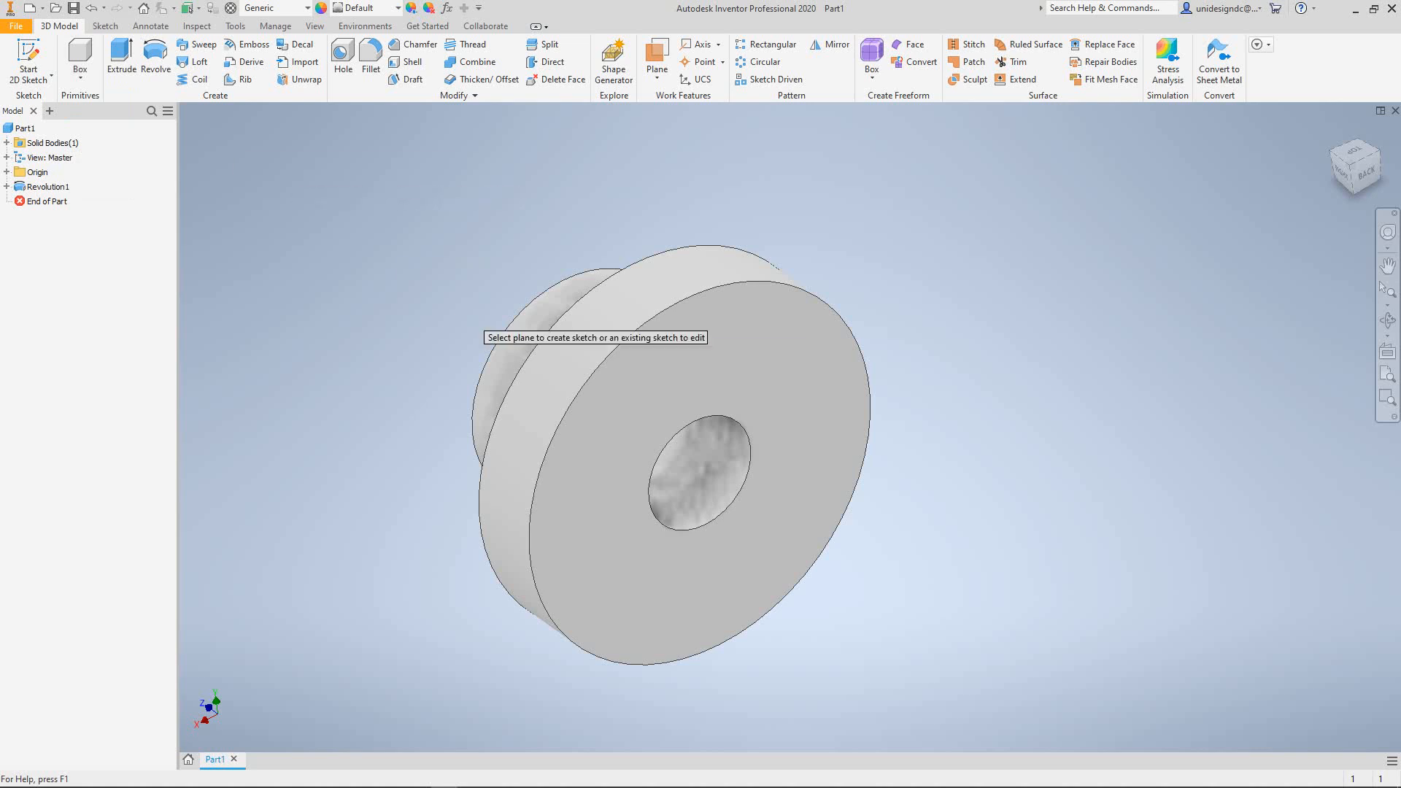
{"action": "left_click", "coordinate": [616, 458]}
{"action": "key", "text": "c"}
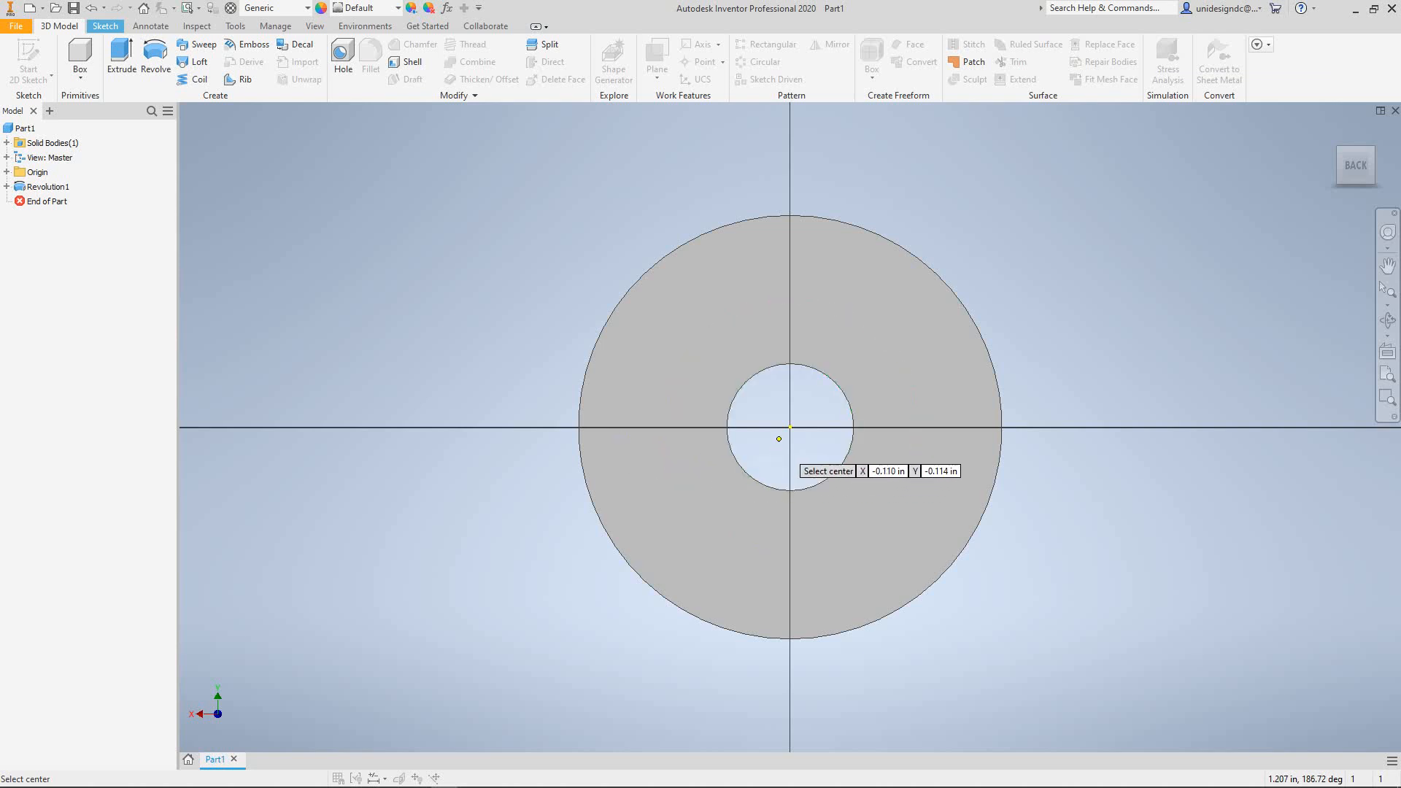
{"action": "left_click", "coordinate": [790, 426]}
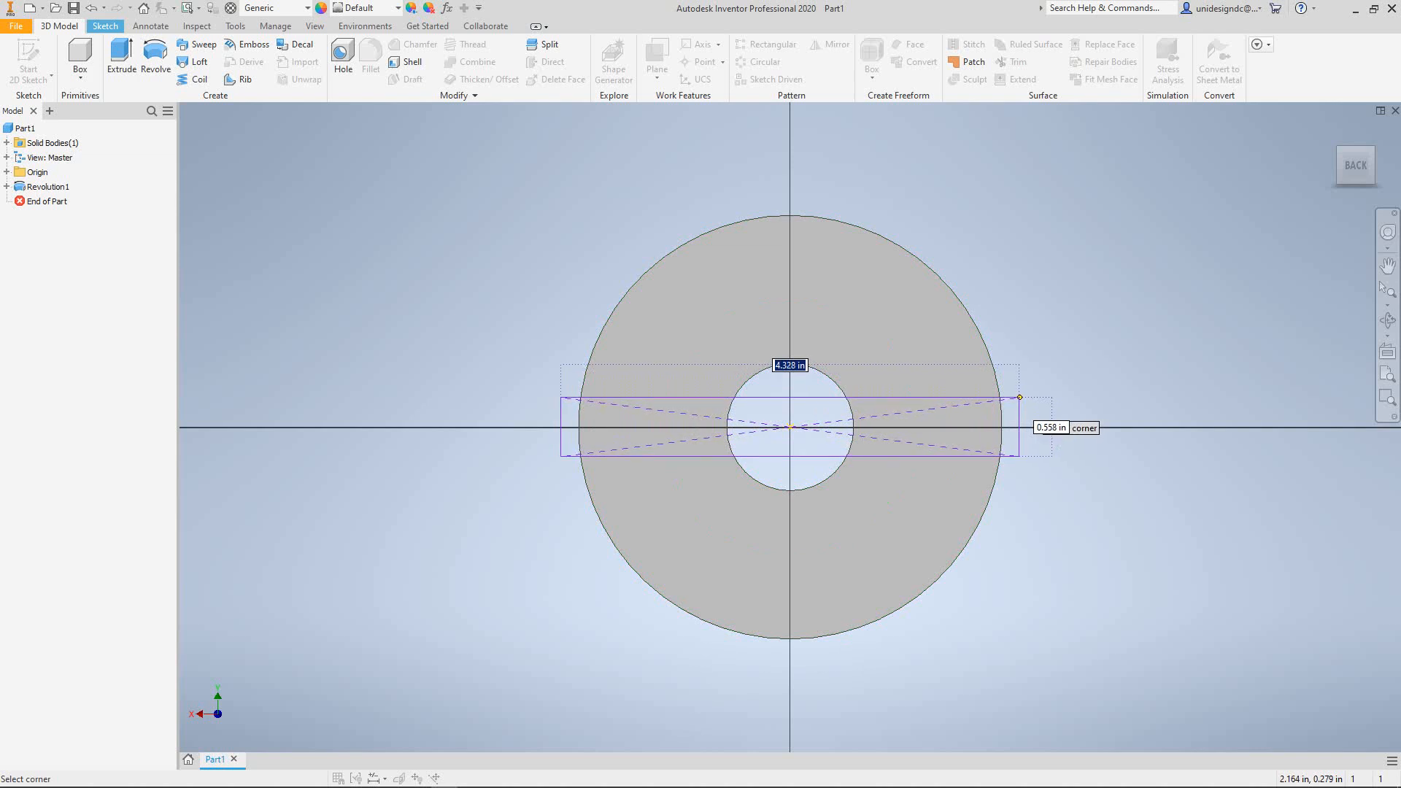
{"action": "left_click", "coordinate": [1021, 398]}
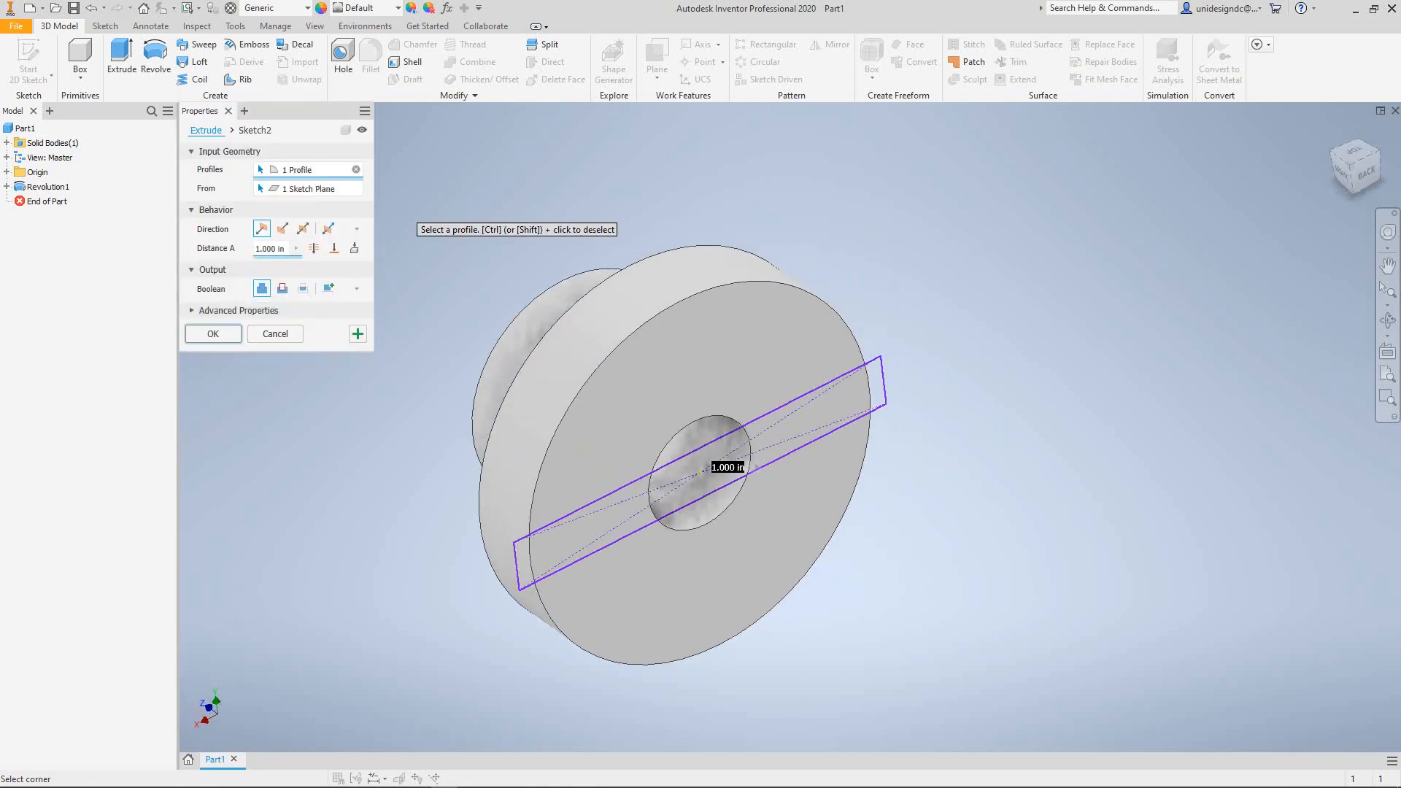
{"action": "key", "text": "Escape"}
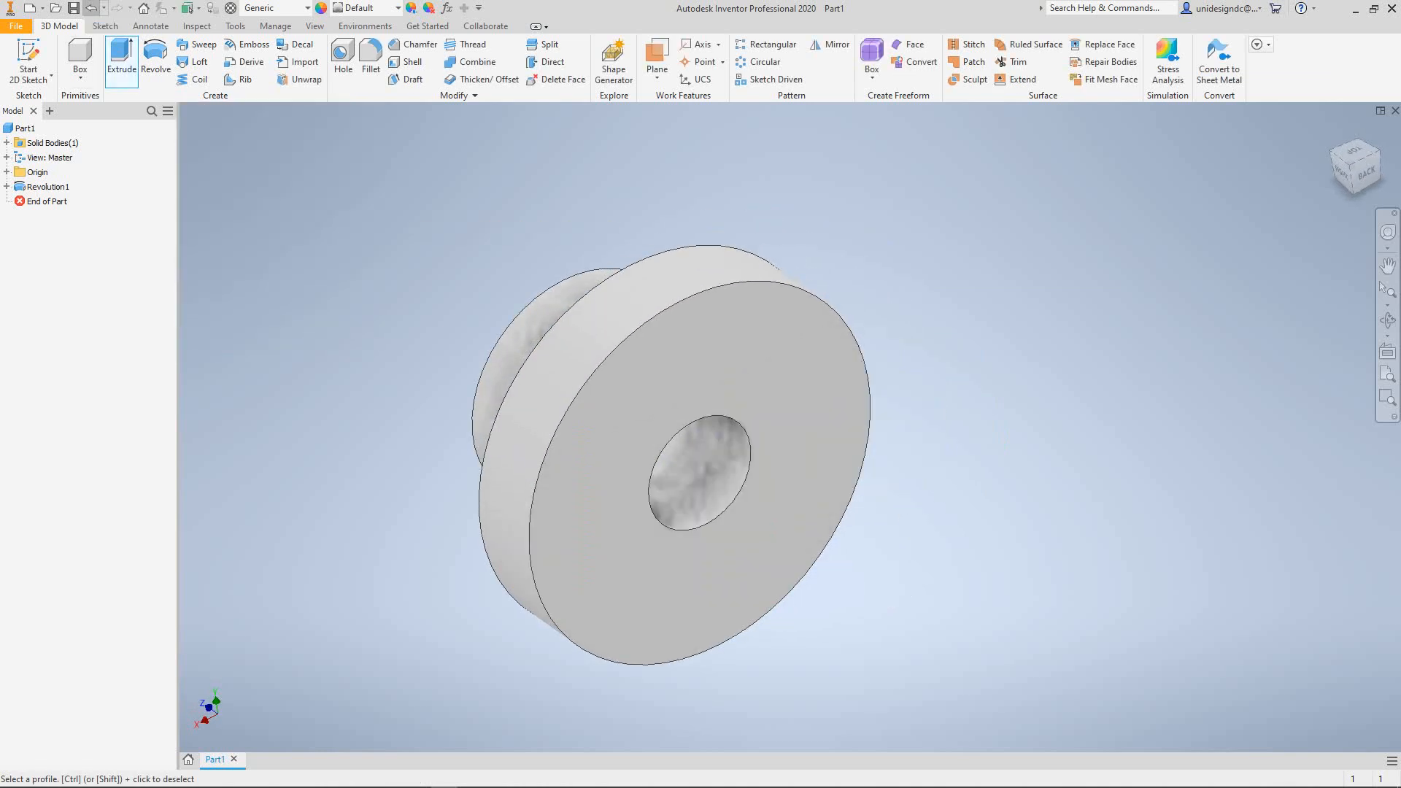
{"action": "key", "text": "ctrl+z"}
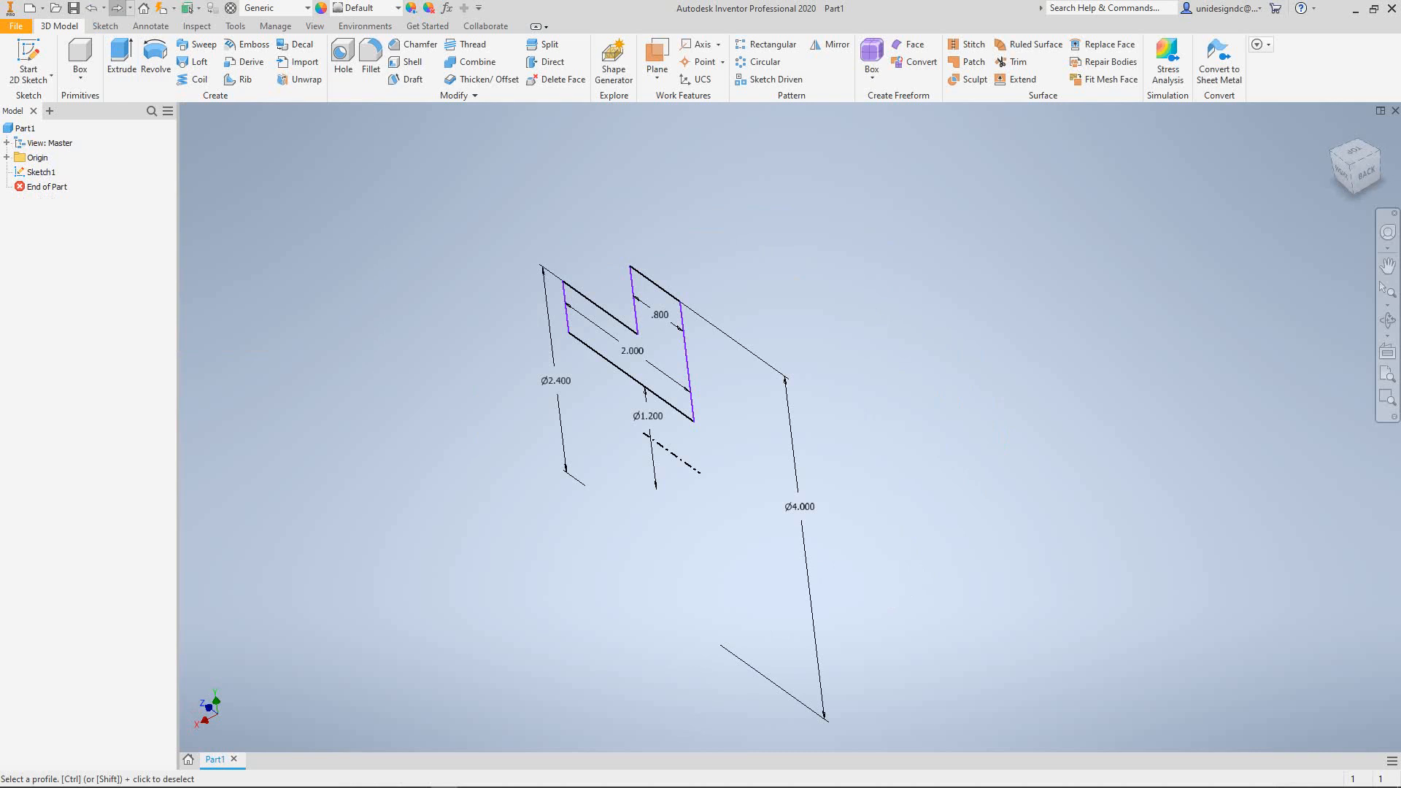
{"action": "left_click", "coordinate": [117, 8]}
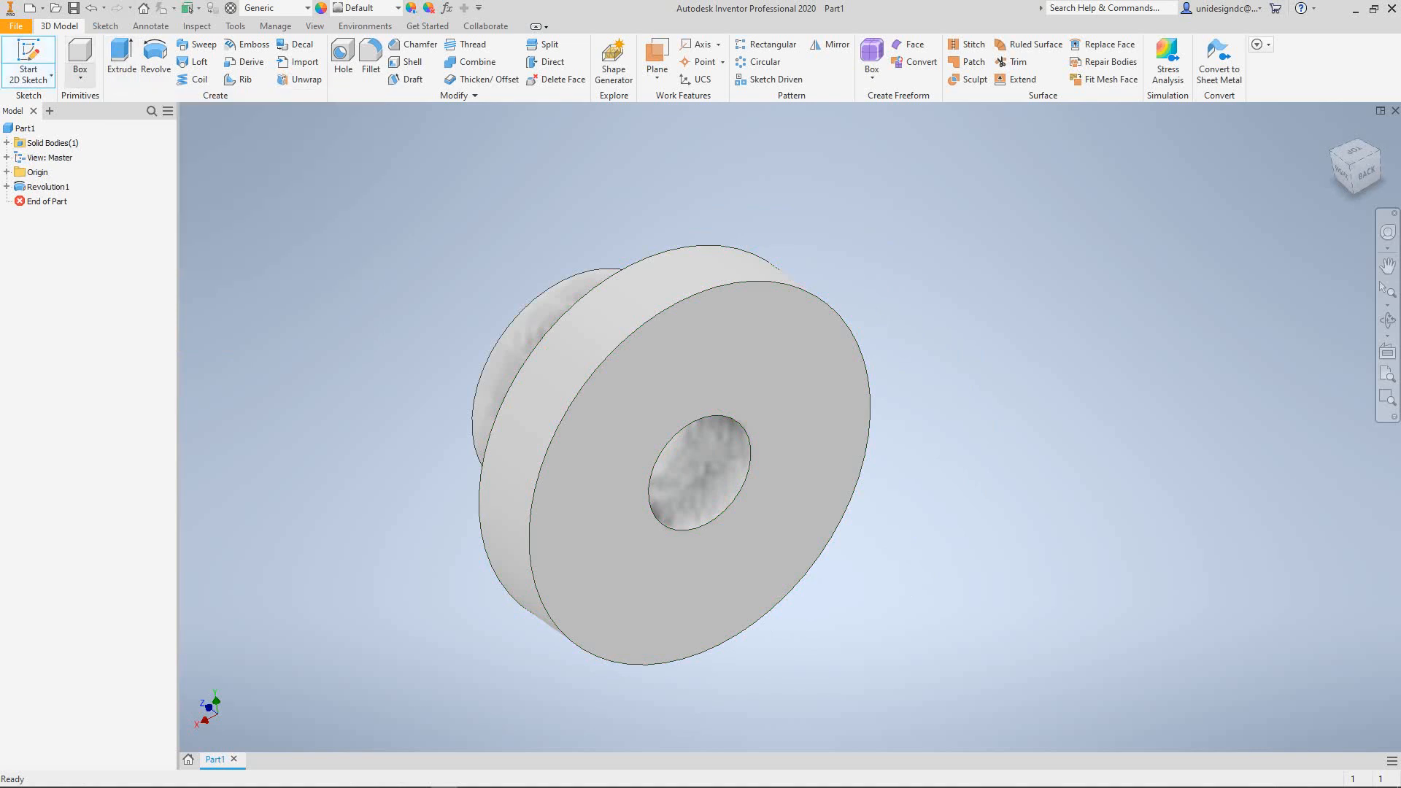
Create a Box primitive on the flange's flat face, with a 4.1 in long rectangle centered on the bore
{"action": "left_click", "coordinate": [81, 76]}
{"action": "left_click", "coordinate": [106, 104]}
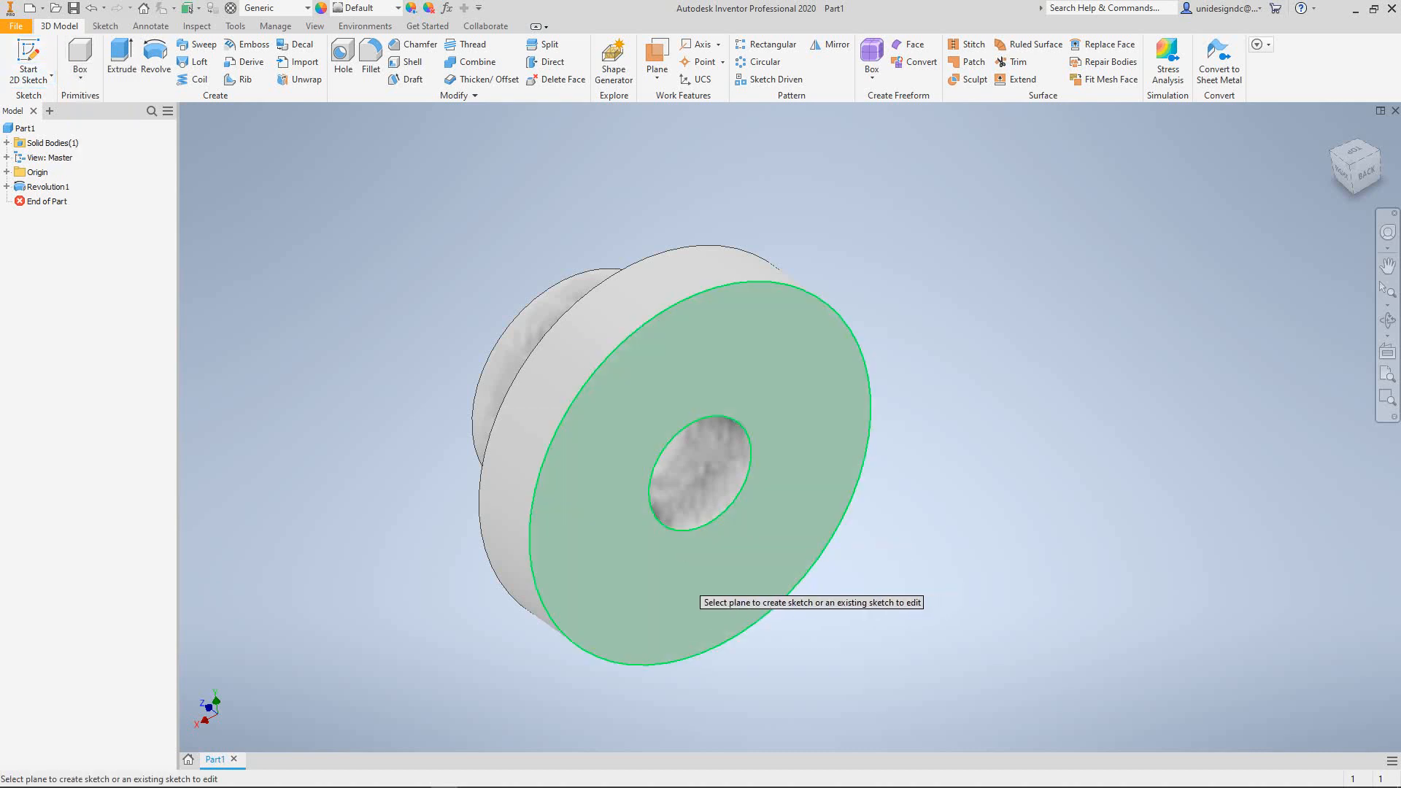
{"action": "left_click", "coordinate": [679, 577]}
{"action": "key", "text": "c"}
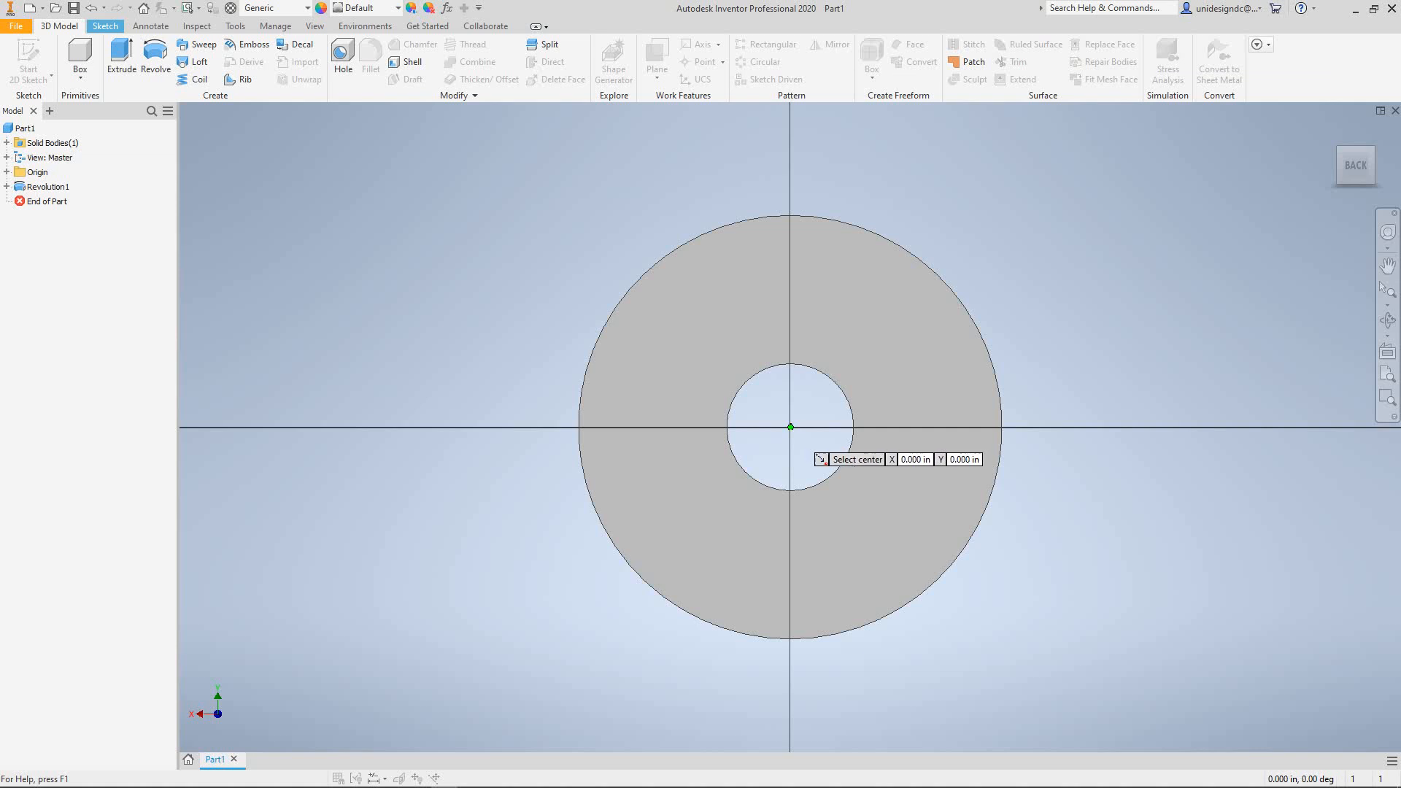
{"action": "left_click", "coordinate": [790, 427]}
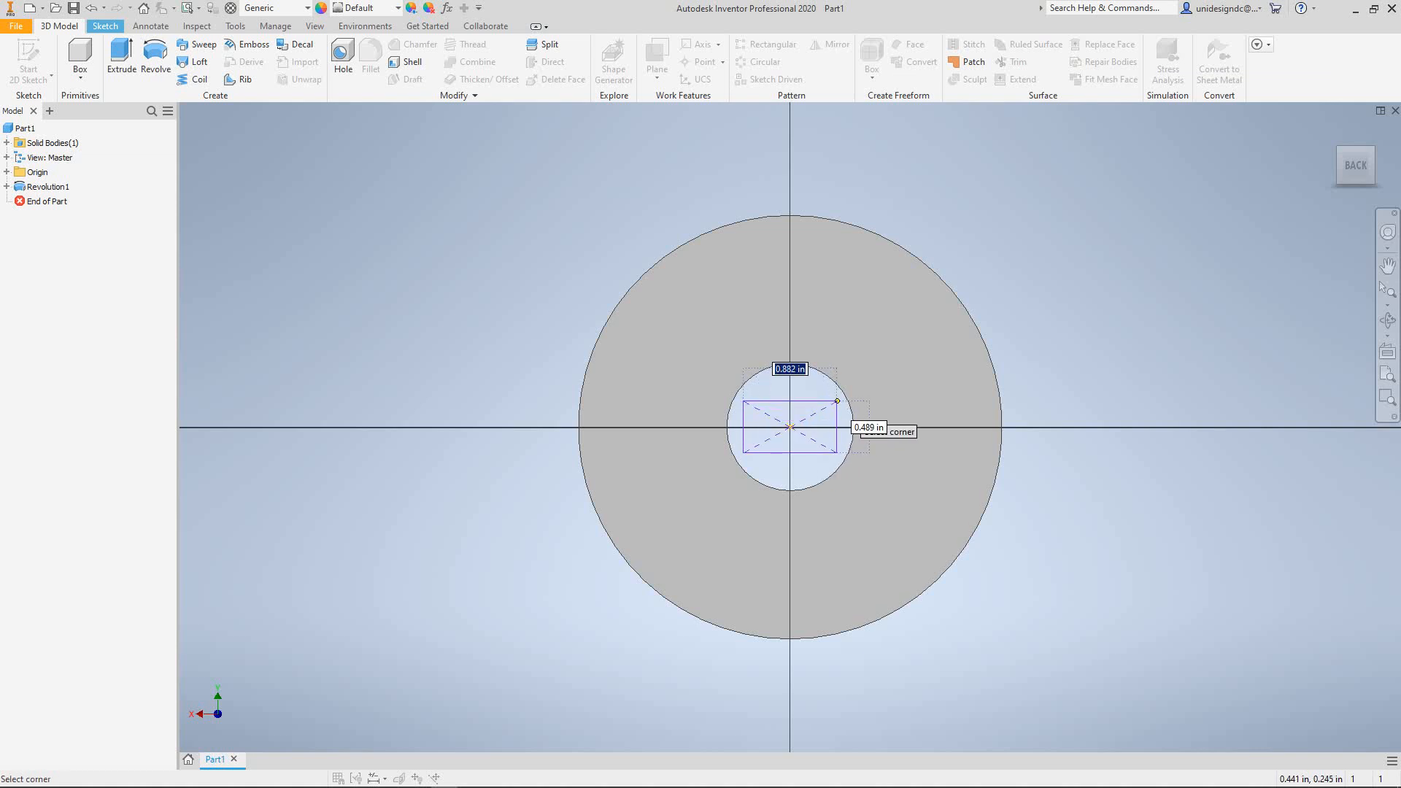
{"action": "type", "text": "4.1"}
{"action": "key", "text": "Return"}
{"action": "key", "text": "e"}
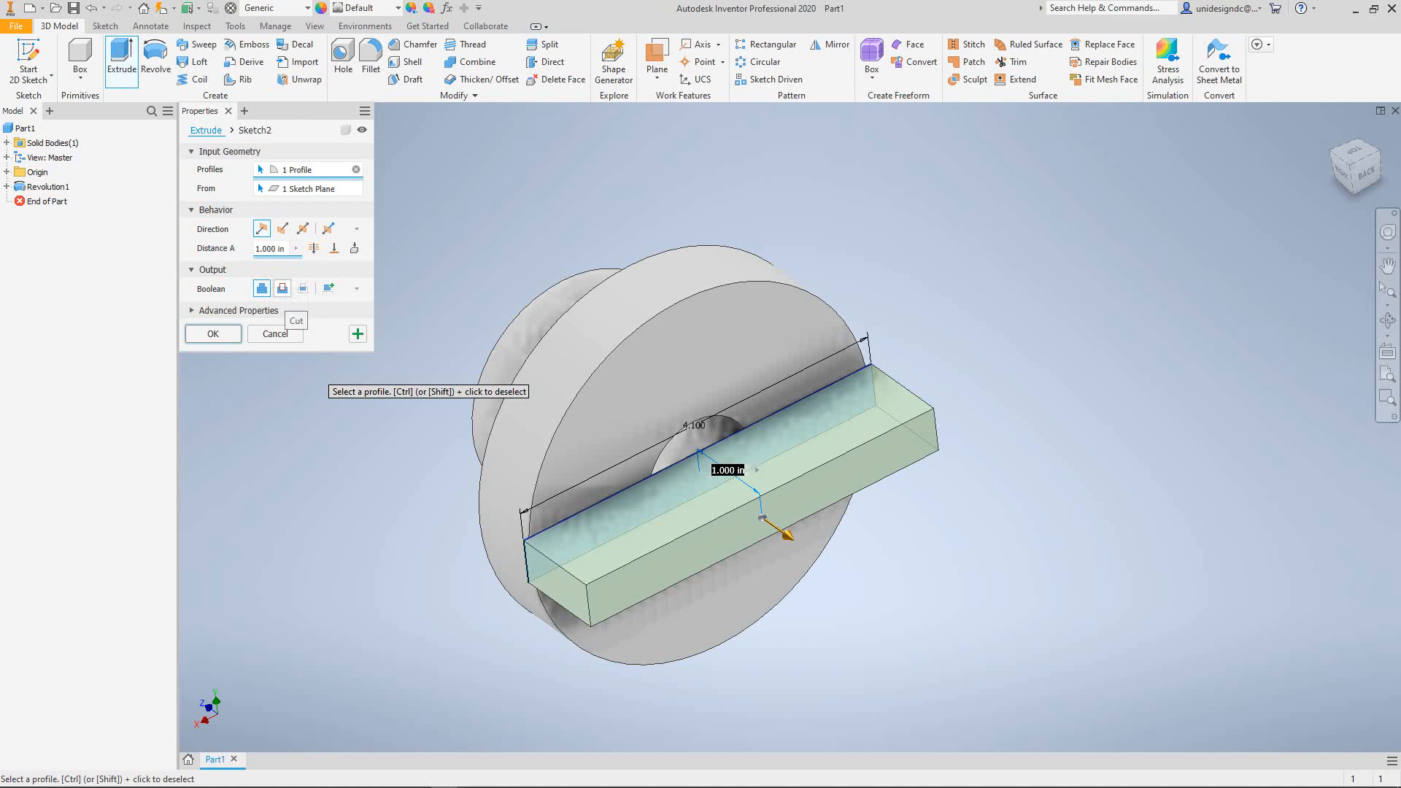
Turn the box into a cut directed into the flange with a depth of 0.4 in
{"action": "left_click", "coordinate": [282, 288]}
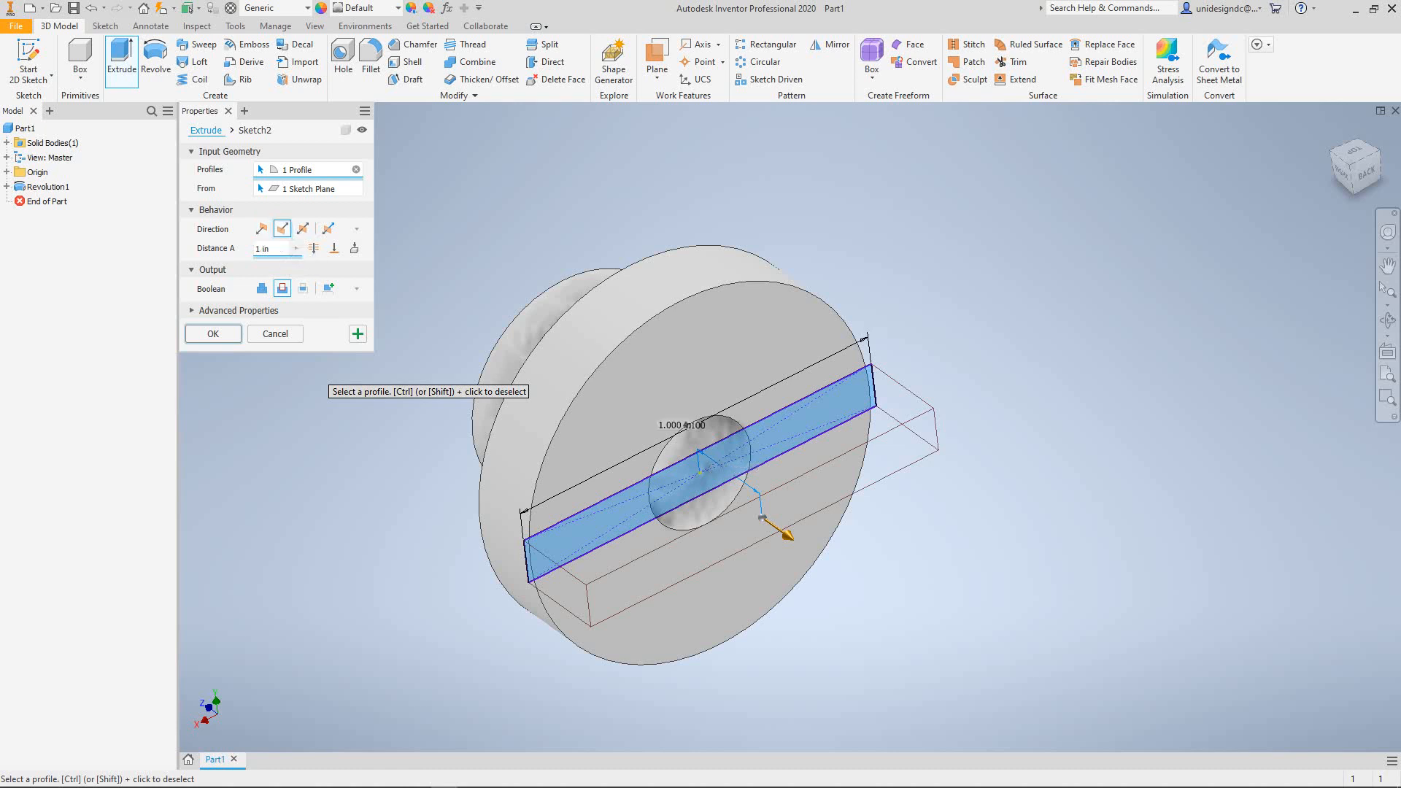
{"action": "left_click", "coordinate": [282, 229]}
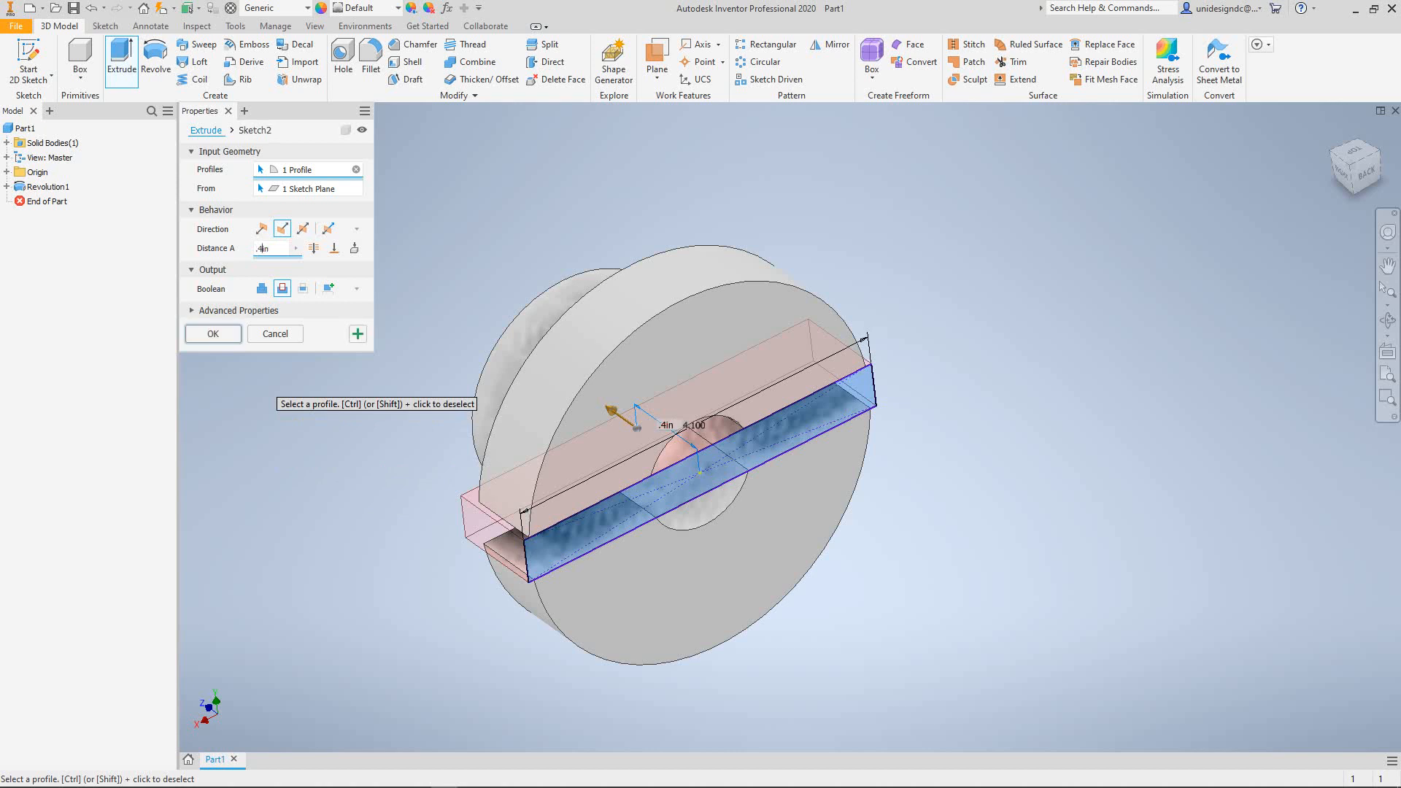
{"action": "type", "text": ".4in"}
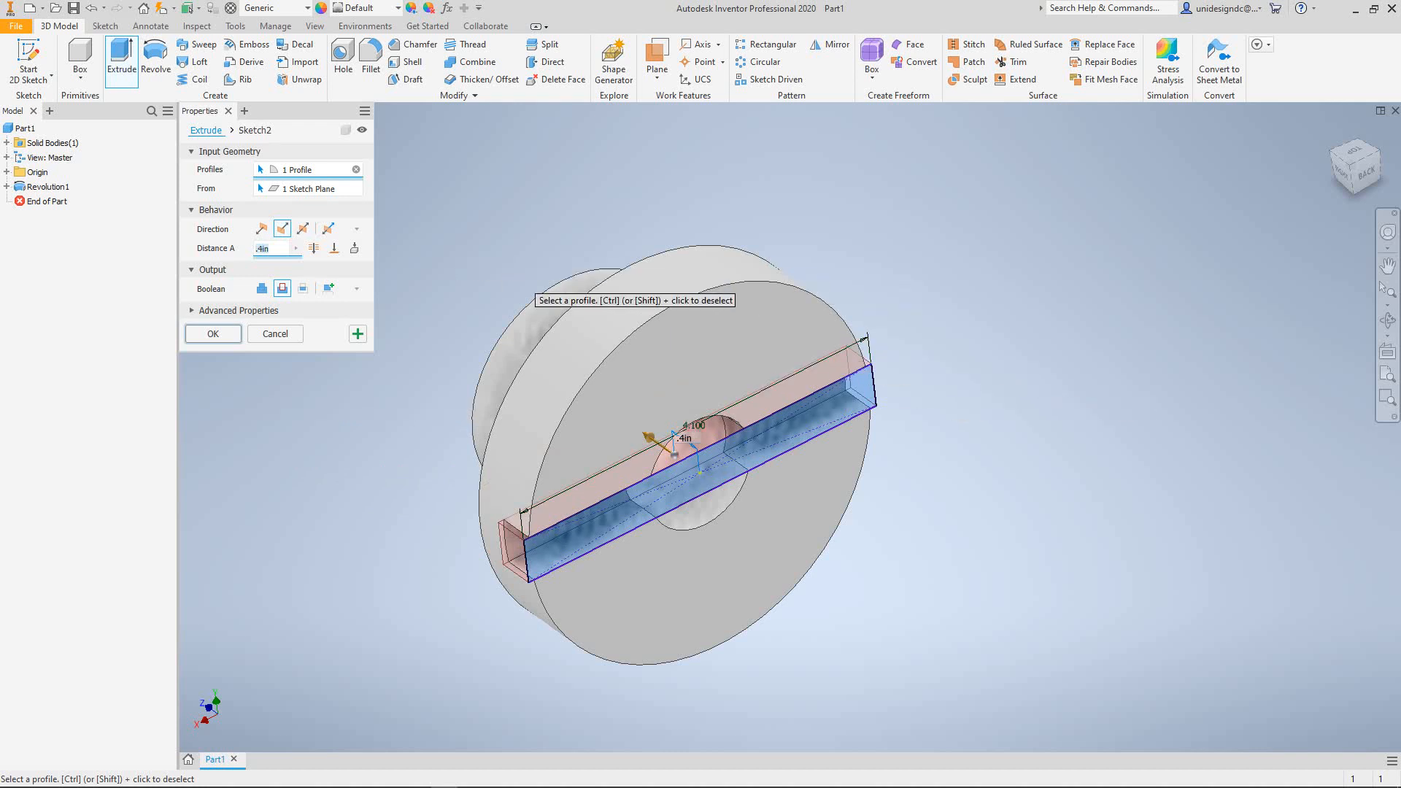
{"action": "left_click", "coordinate": [213, 333]}
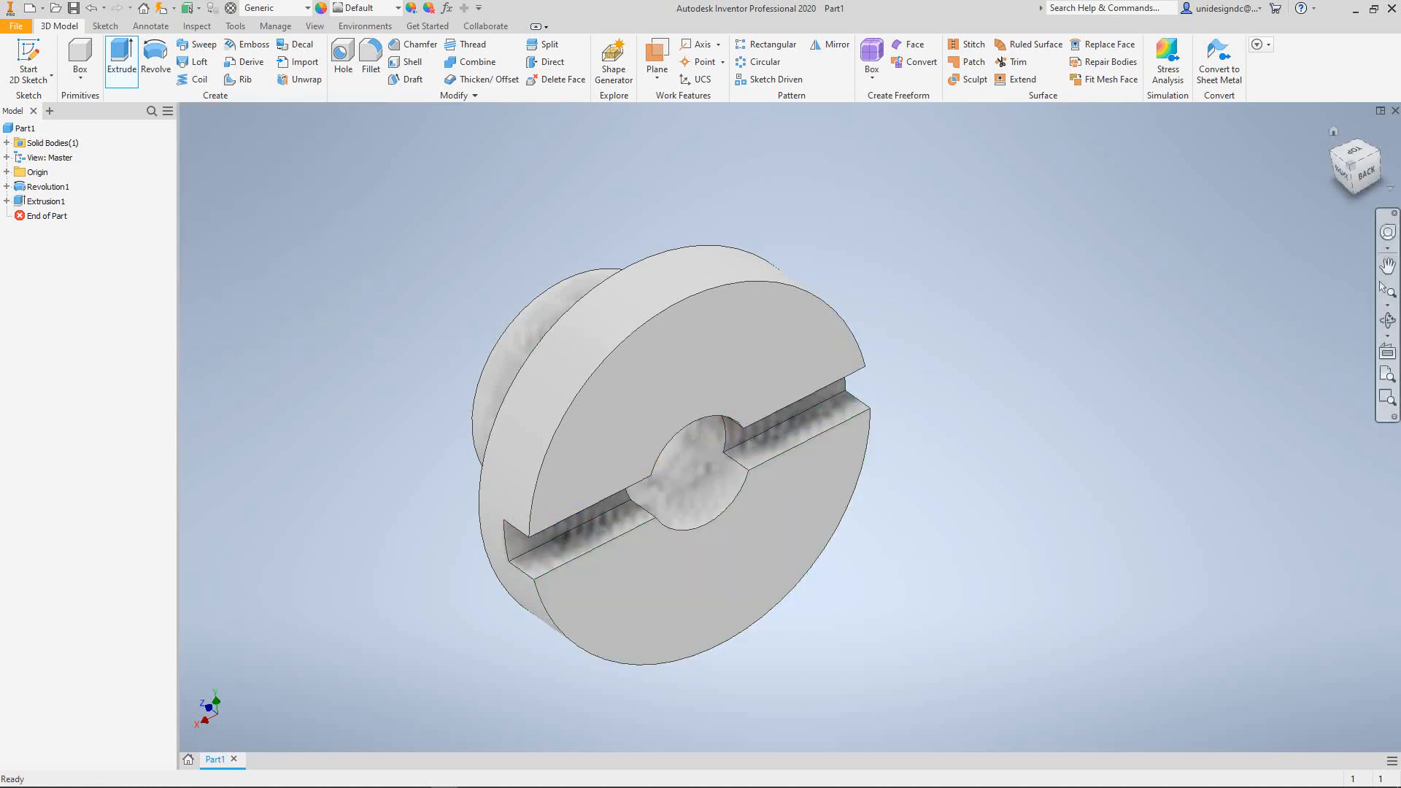
Start a Box primitive on the hub's end face and show the part in the home view
{"action": "mouse_move", "coordinate": [1367, 173]}
{"action": "left_mouse_down"}
{"action": "mouse_move", "coordinate": [1350, 138]}
{"action": "mouse_move", "coordinate": [1363, 101]}
{"action": "mouse_move", "coordinate": [1384, 161]}
{"action": "mouse_move", "coordinate": [1359, 166]}
{"action": "mouse_move", "coordinate": [1344, 146]}
{"action": "mouse_move", "coordinate": [1351, 176]}
{"action": "mouse_move", "coordinate": [1374, 178]}
{"action": "left_mouse_up"}
{"action": "left_click", "coordinate": [1333, 131]}
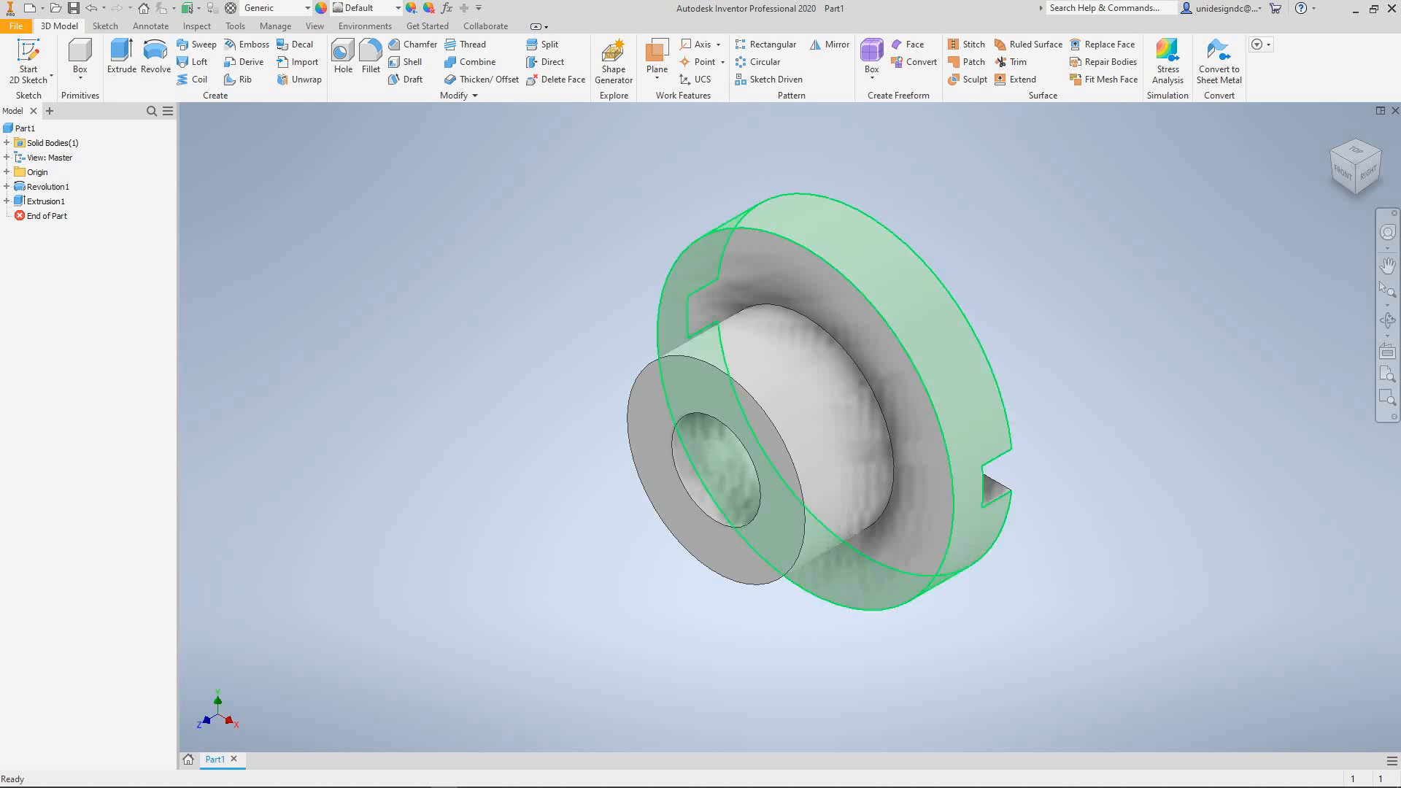
{"action": "left_click", "coordinate": [655, 408]}
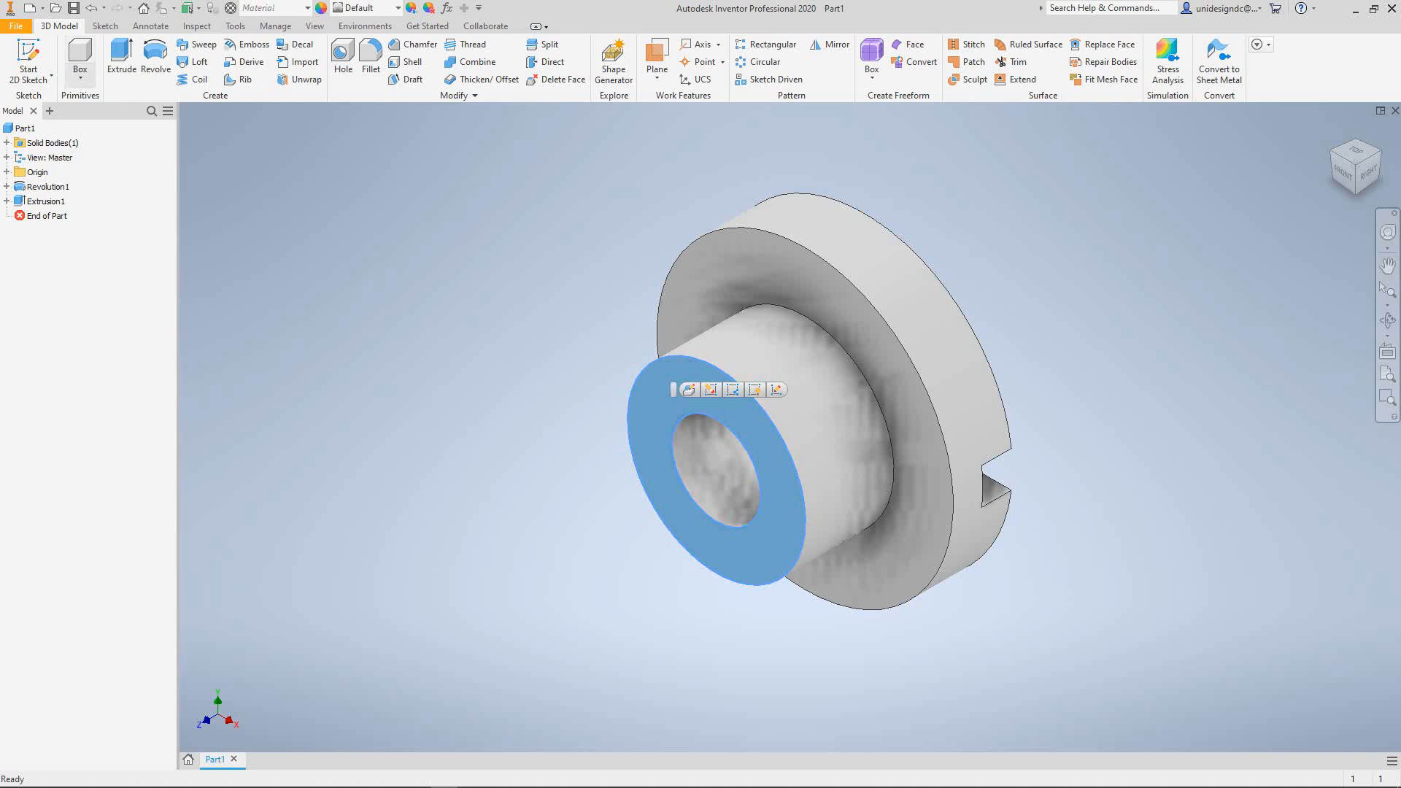
{"action": "left_click", "coordinate": [81, 73]}
{"action": "left_click", "coordinate": [100, 102]}
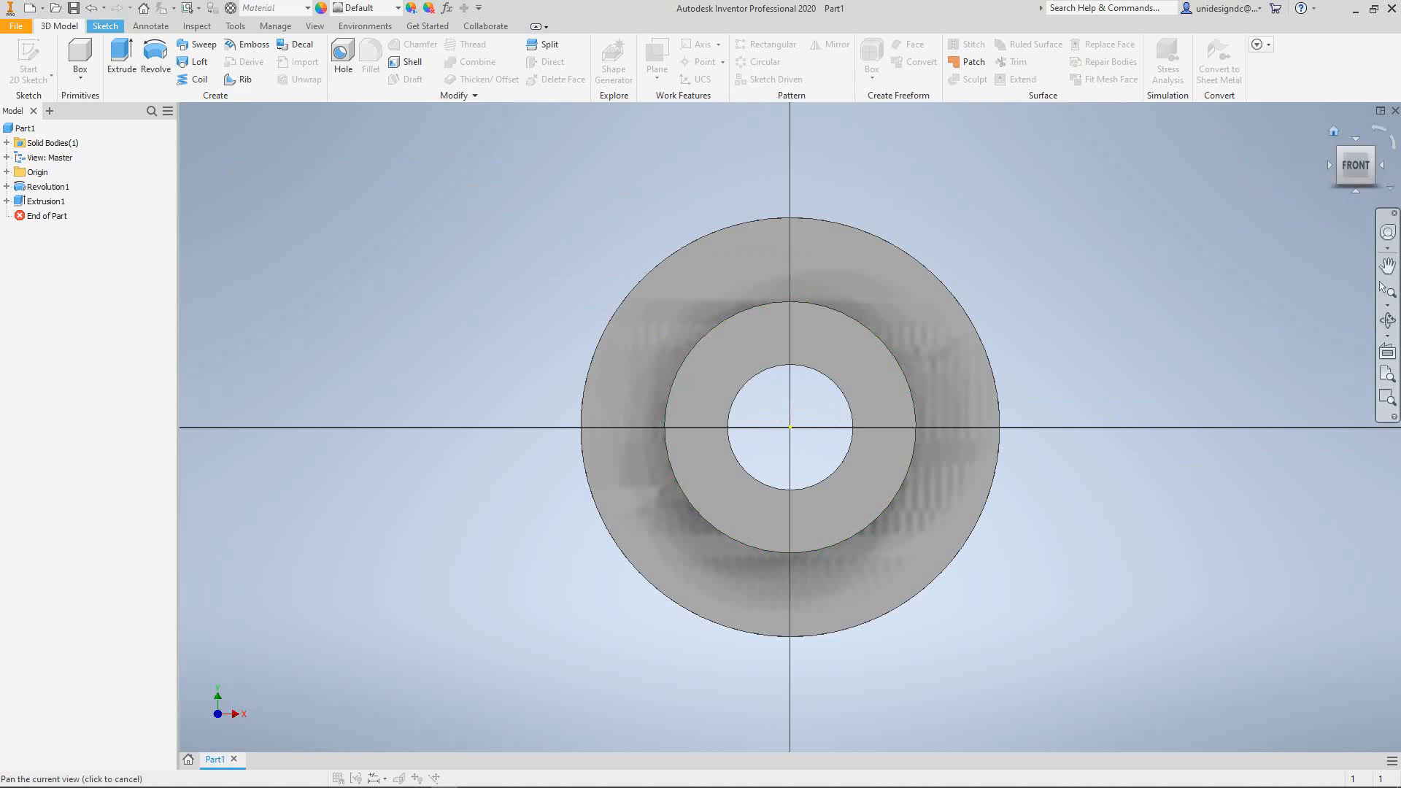
{"action": "left_click", "coordinate": [1333, 131]}
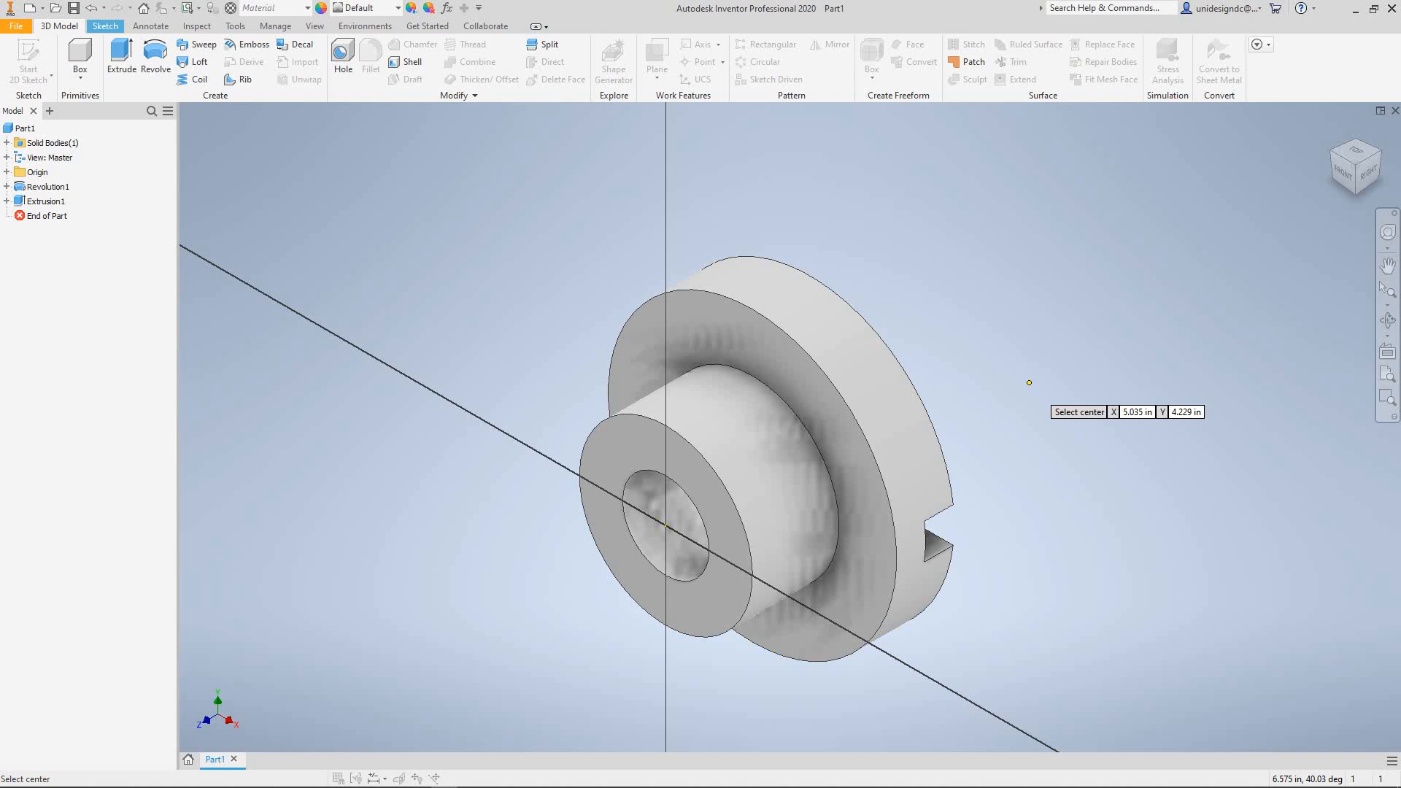
{"action": "scroll", "coordinate": [970, 401], "scroll_direction": "up", "scroll_amount": 4}
{"action": "scroll", "coordinate": [965, 402], "scroll_direction": "down", "scroll_amount": 3}
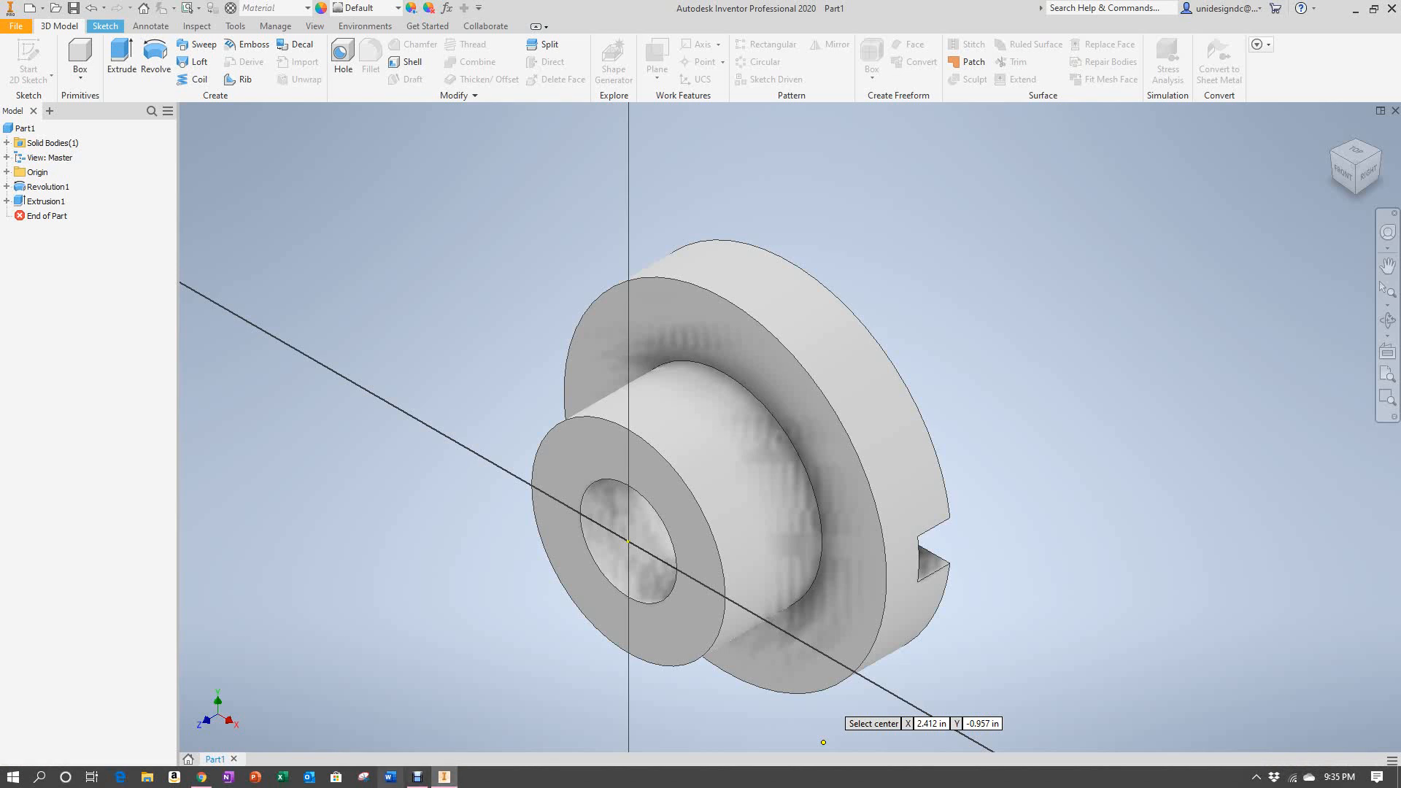
{"action": "left_click", "coordinate": [417, 777]}
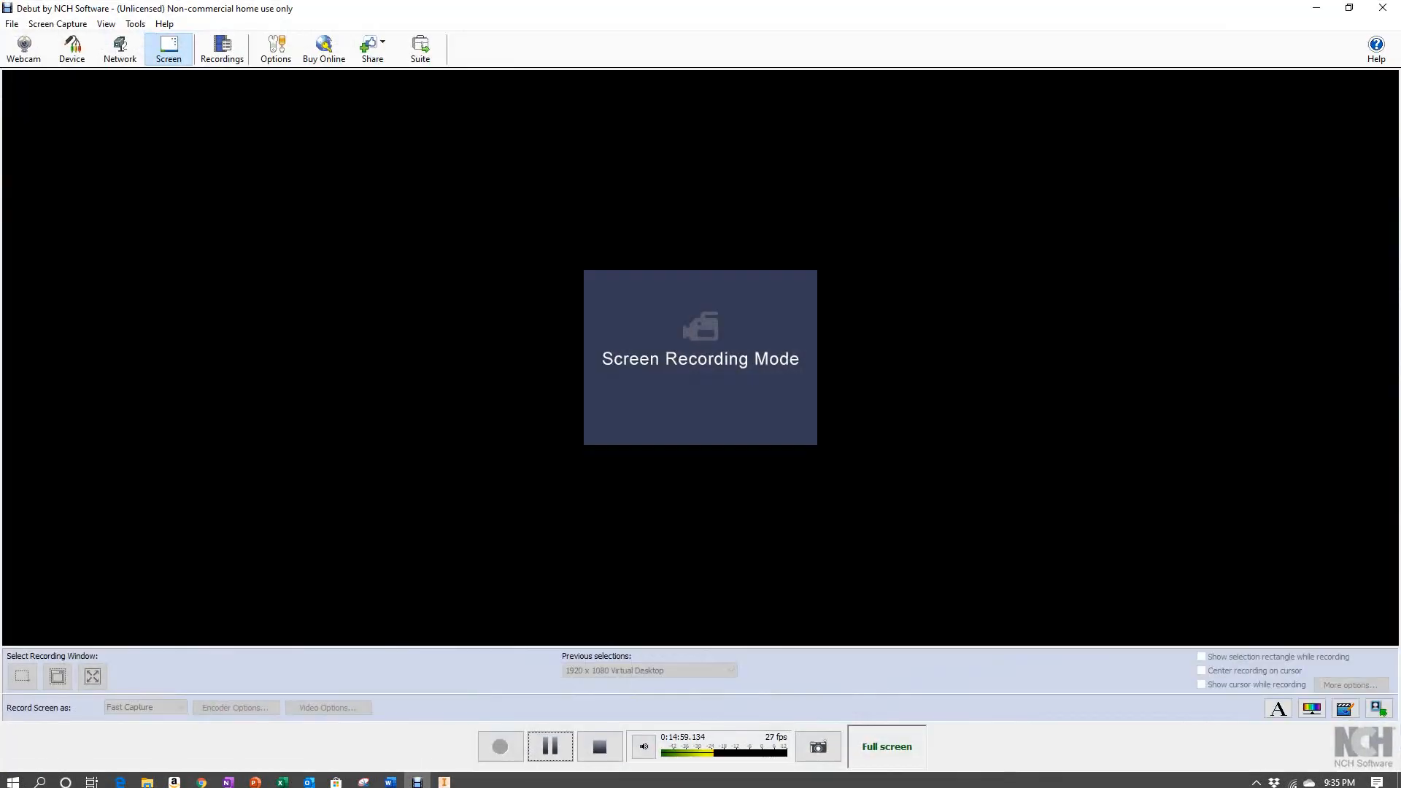